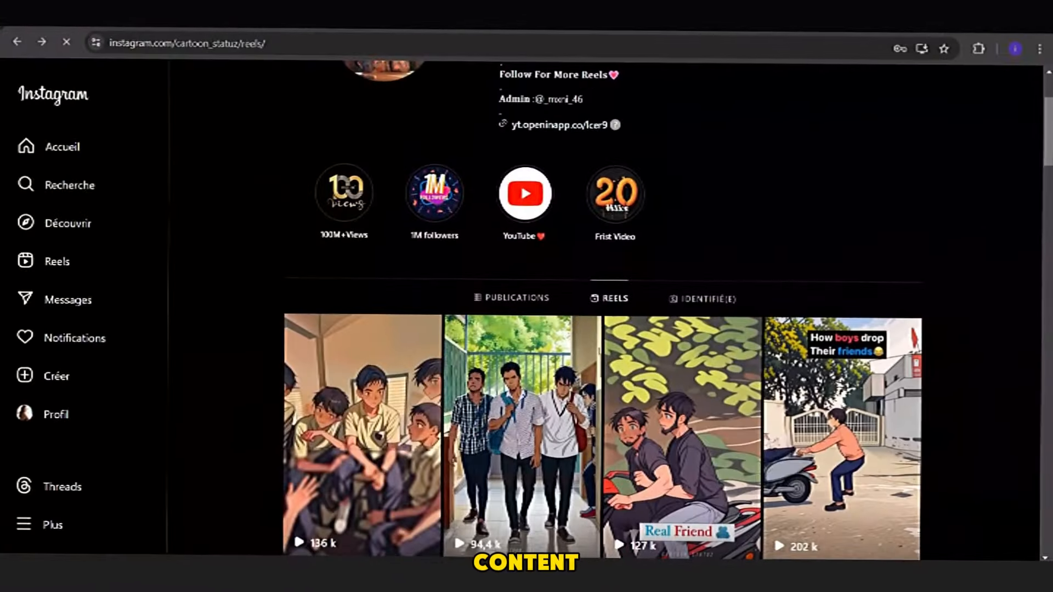
Examine the cartoon_statuz Instagram profile, including its reels, publication count and follower count
{"action": "left_click_drag", "start_coordinate": [1050, 135], "coordinate": [1050, 110]}
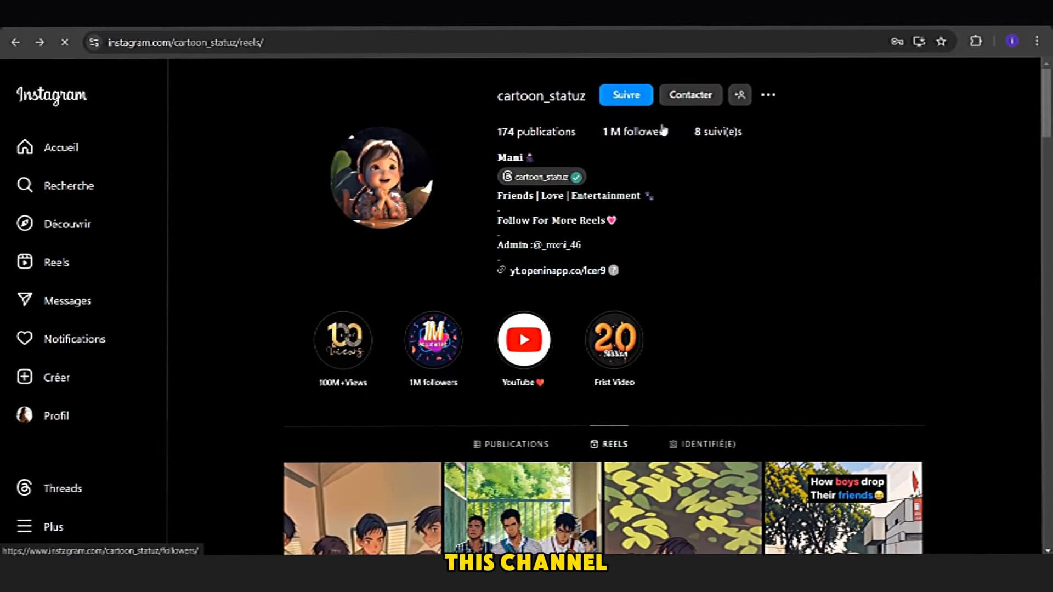
{"action": "scroll", "coordinate": [664, 130], "scroll_direction": "up", "scroll_amount": 4, "text": "ctrl"}
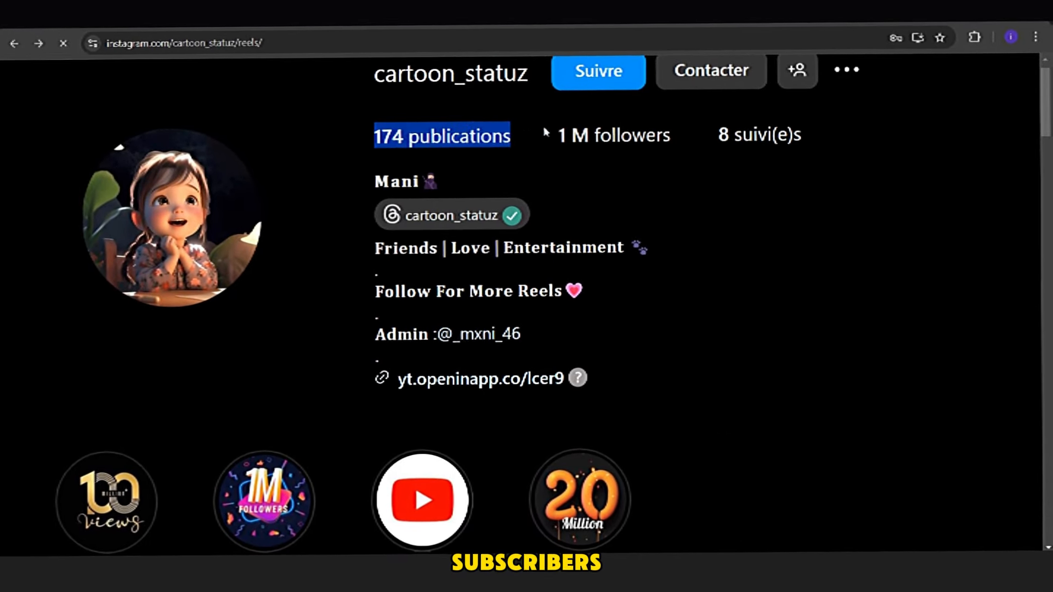
{"action": "left_click", "coordinate": [687, 174]}
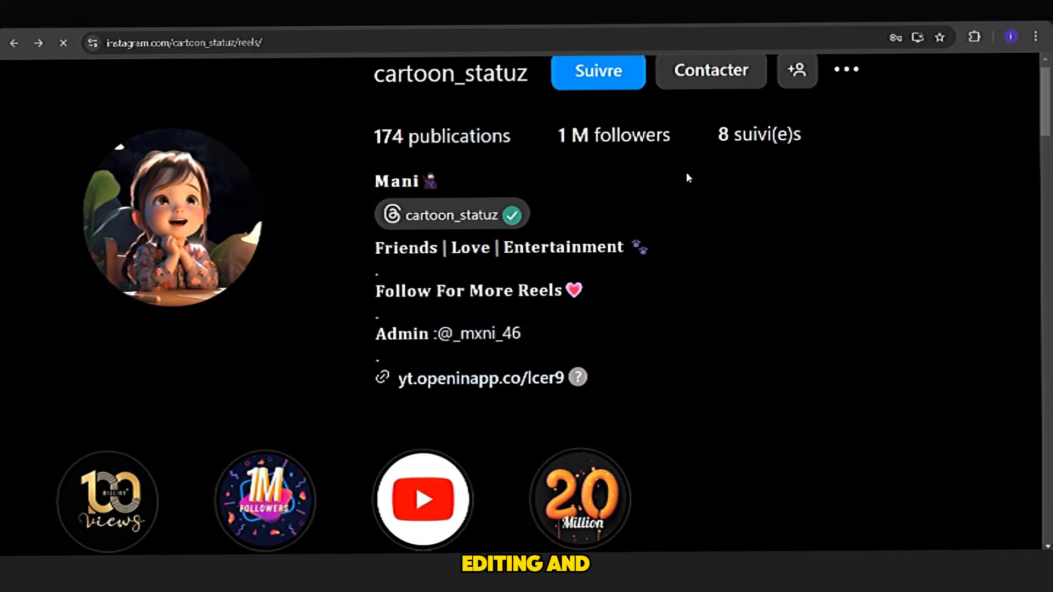
{"action": "scroll", "coordinate": [686, 174], "scroll_direction": "down", "scroll_amount": 4, "text": "ctrl"}
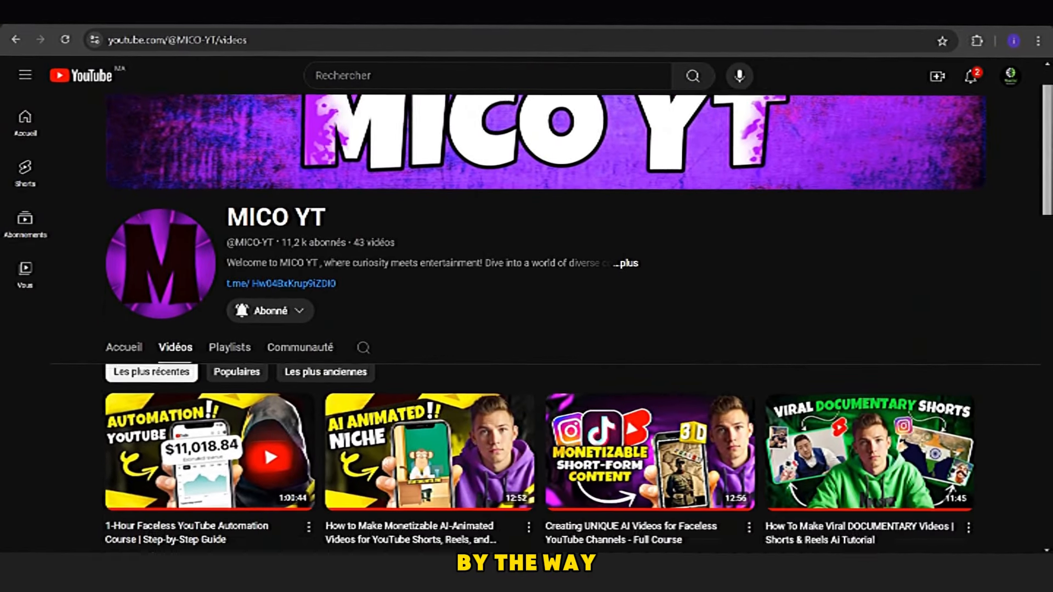
Browse the recent videos on the MICO YT YouTube channel and open the channel's full description
{"action": "scroll", "coordinate": [527, 329], "scroll_direction": "down", "scroll_amount": 4}
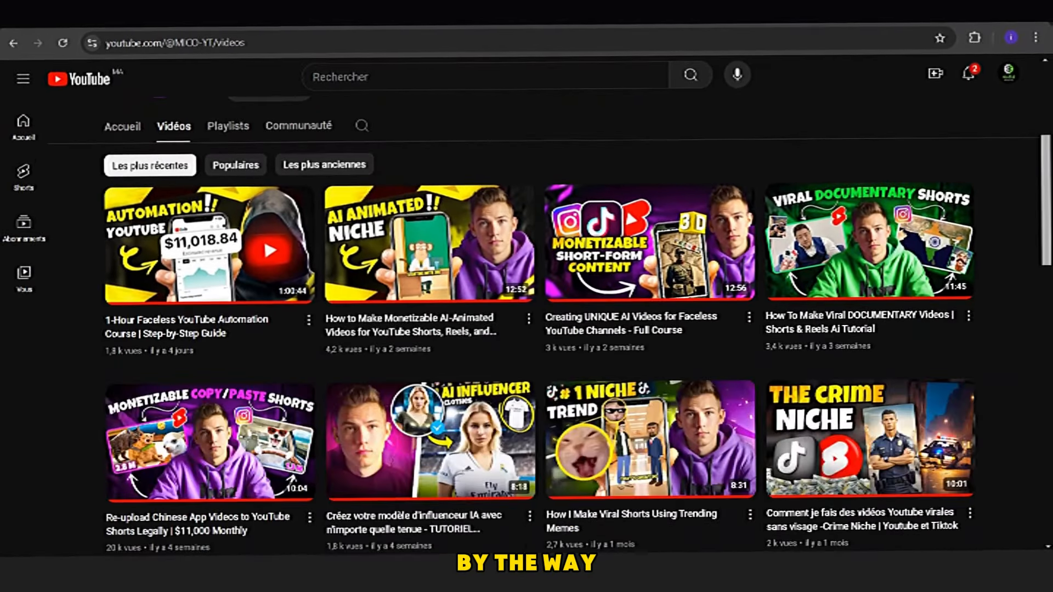
{"action": "scroll", "coordinate": [160, 376], "scroll_direction": "up", "scroll_amount": 5}
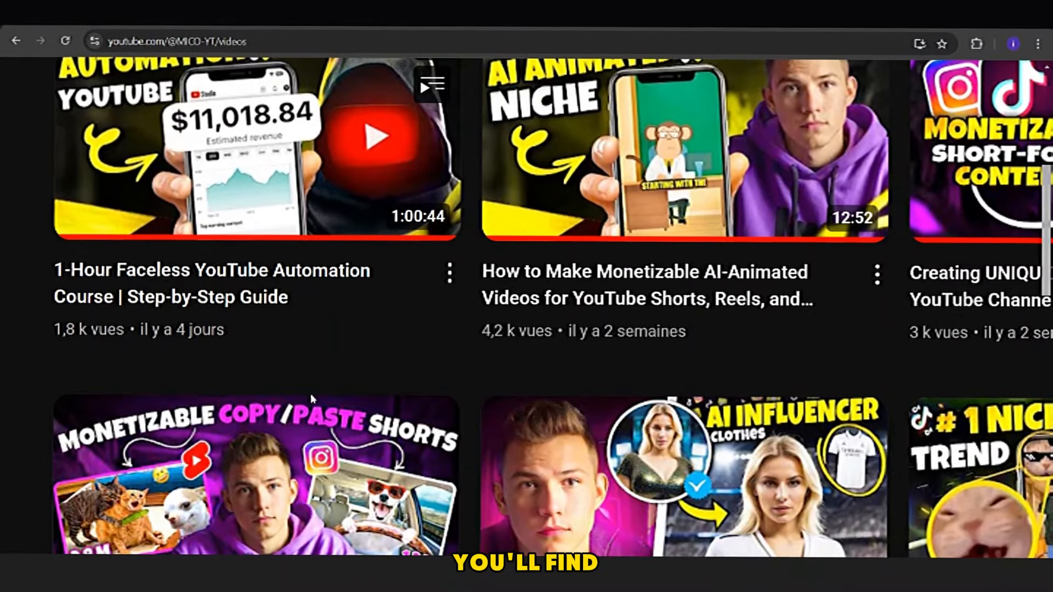
{"action": "scroll", "coordinate": [263, 236], "scroll_direction": "down", "scroll_amount": 5}
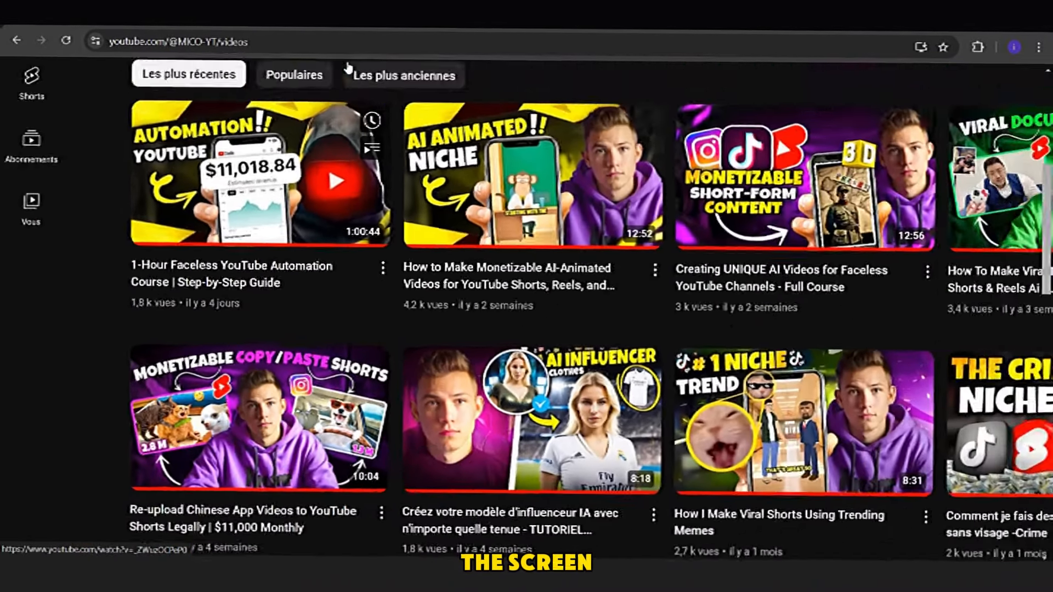
{"action": "scroll", "coordinate": [292, 238], "scroll_direction": "up", "scroll_amount": 3}
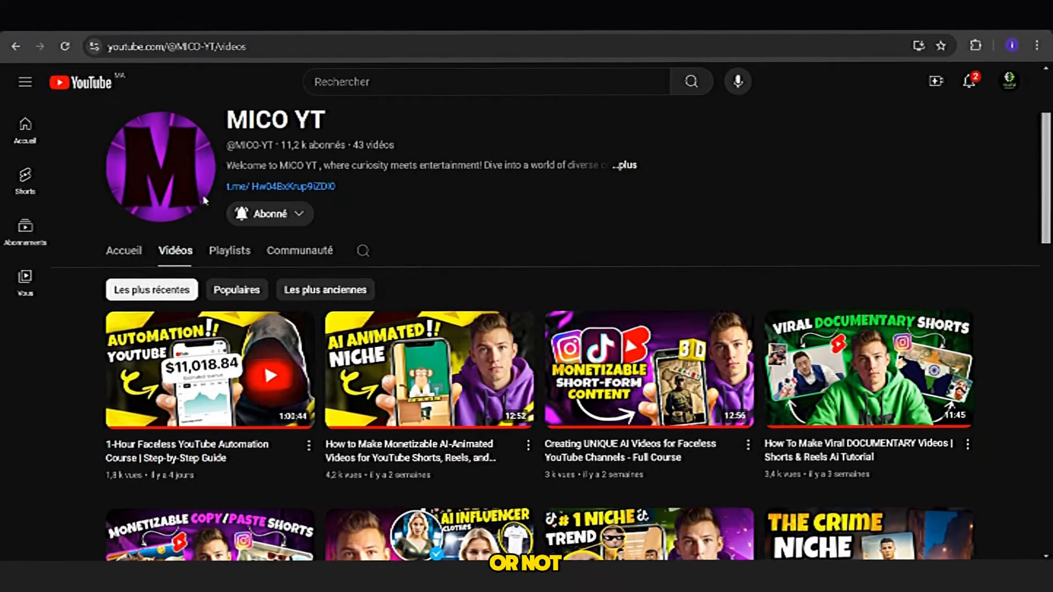
{"action": "left_click", "coordinate": [625, 166]}
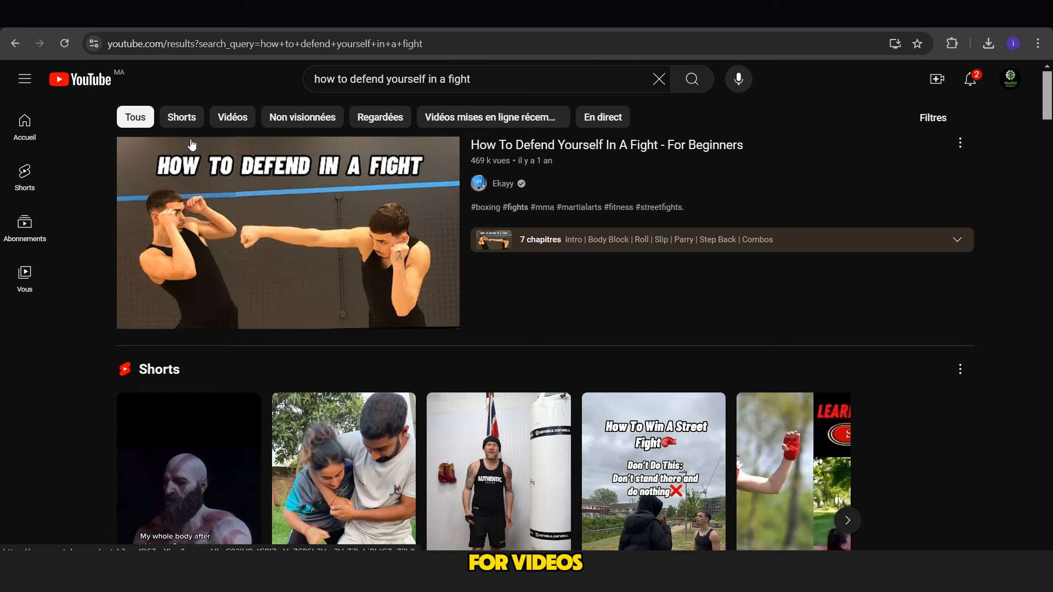
Filter the search results for "how to defend yourself in a fight" to Shorts and open NJ clan's "Self defence technique for all" short
{"action": "left_click", "coordinate": [183, 117]}
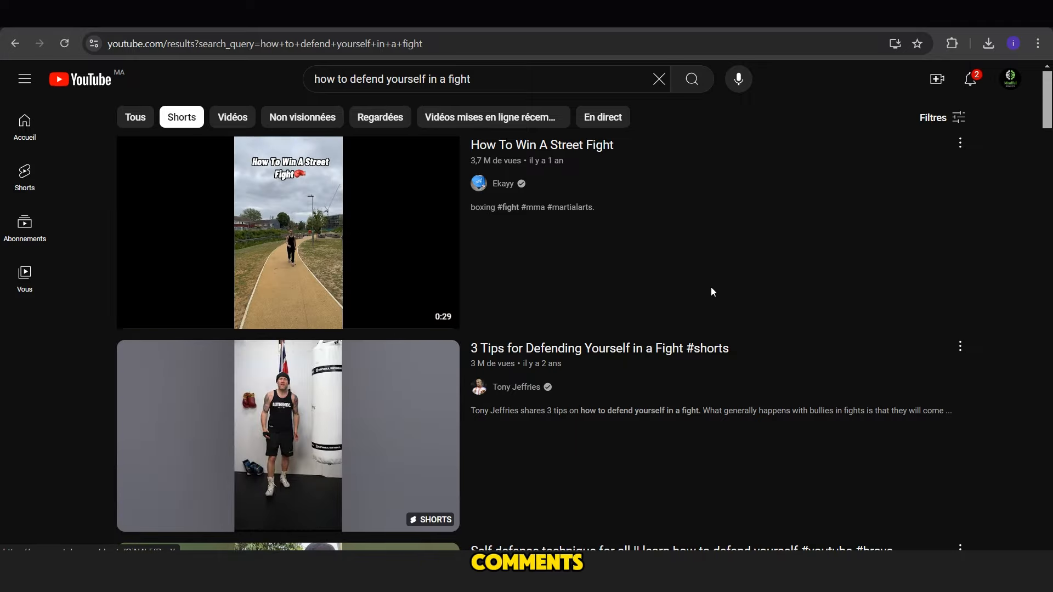
{"action": "scroll", "coordinate": [1050, 115], "scroll_direction": "down", "scroll_amount": 8}
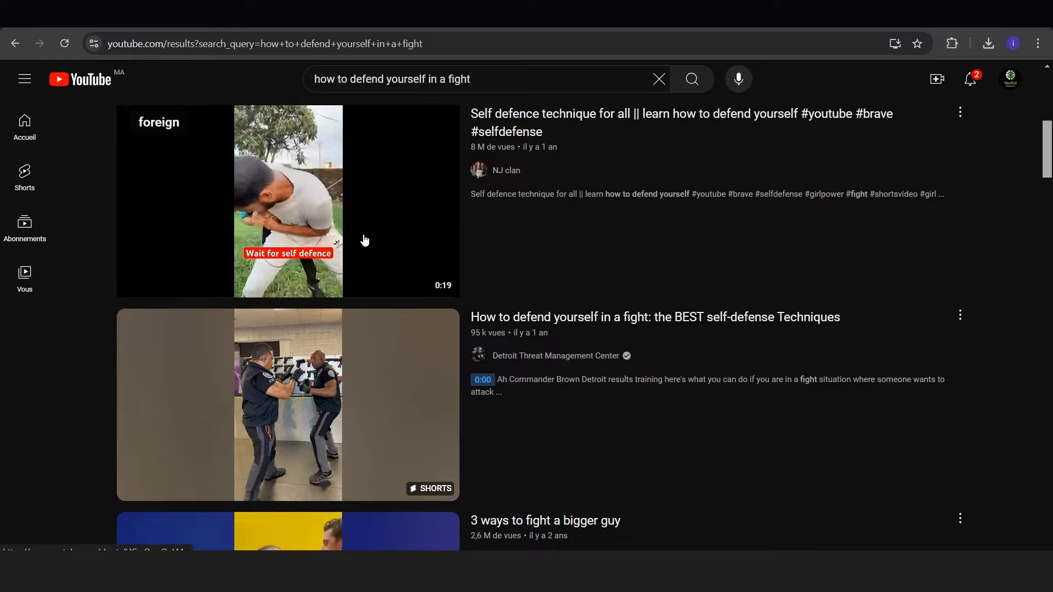
{"action": "left_click", "coordinate": [365, 240]}
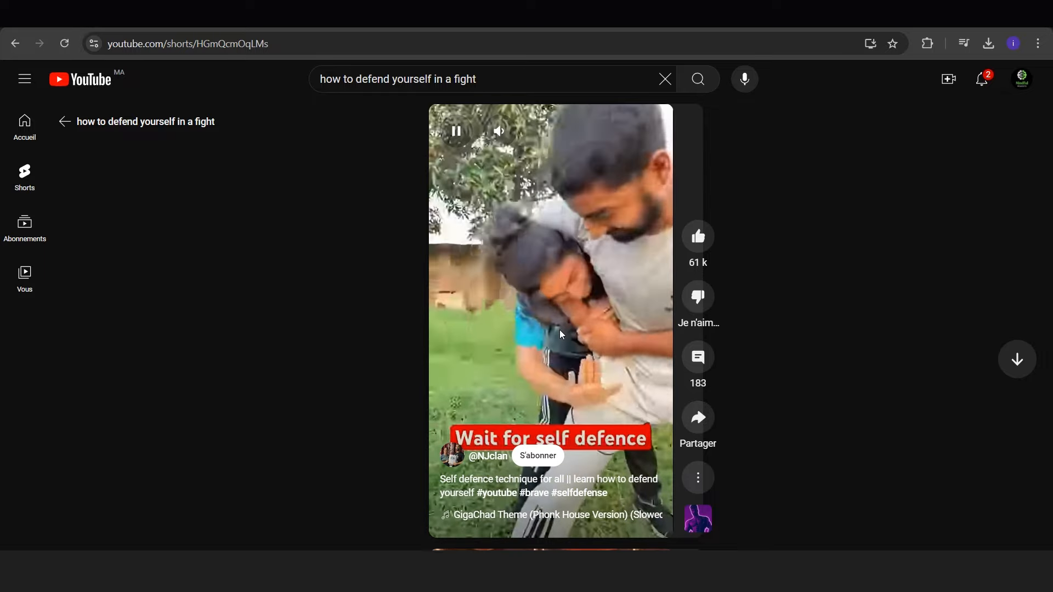
Pause the self-defence short and copy its share link to the clipboard
{"action": "left_click", "coordinate": [560, 330]}
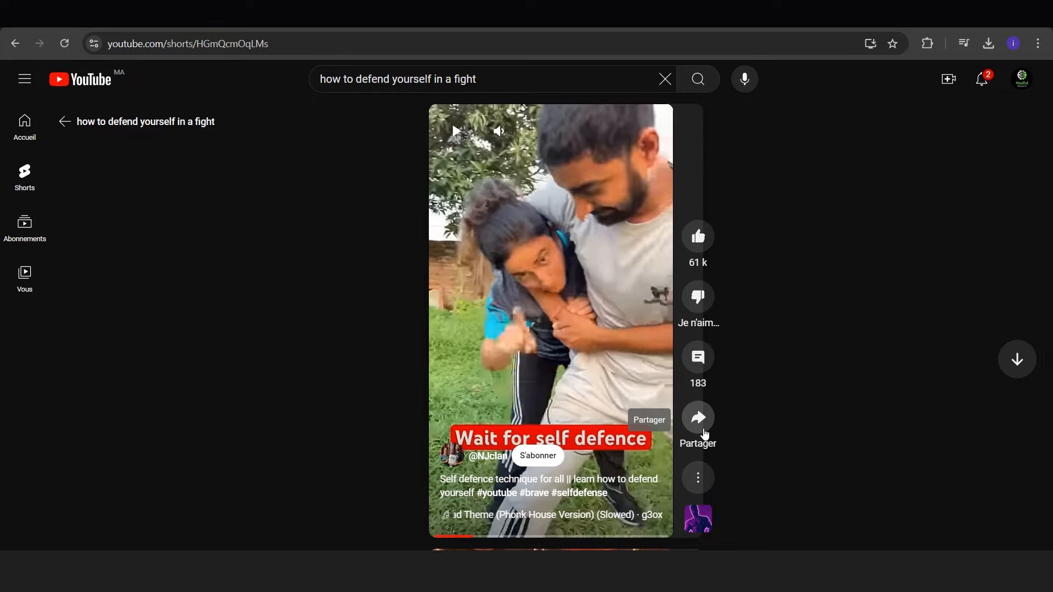
{"action": "left_click", "coordinate": [698, 420]}
{"action": "left_click", "coordinate": [668, 371]}
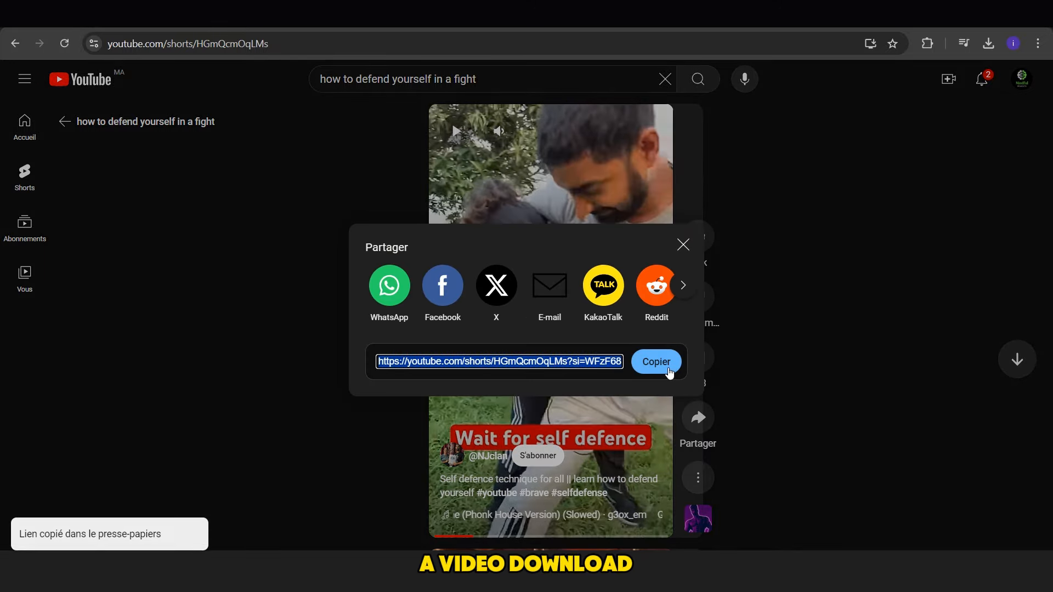
{"action": "left_click", "coordinate": [320, 235]}
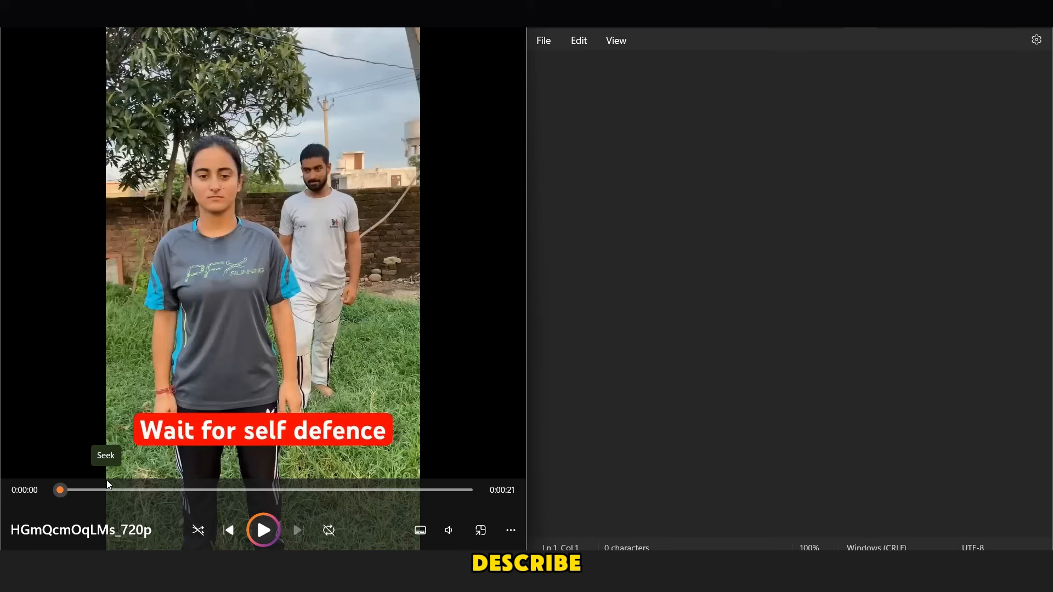
Play the downloaded clip and begin the script: "if a man grabs you in this way , do not attemmpt to unite his hands in this way"
{"action": "key", "text": "space"}
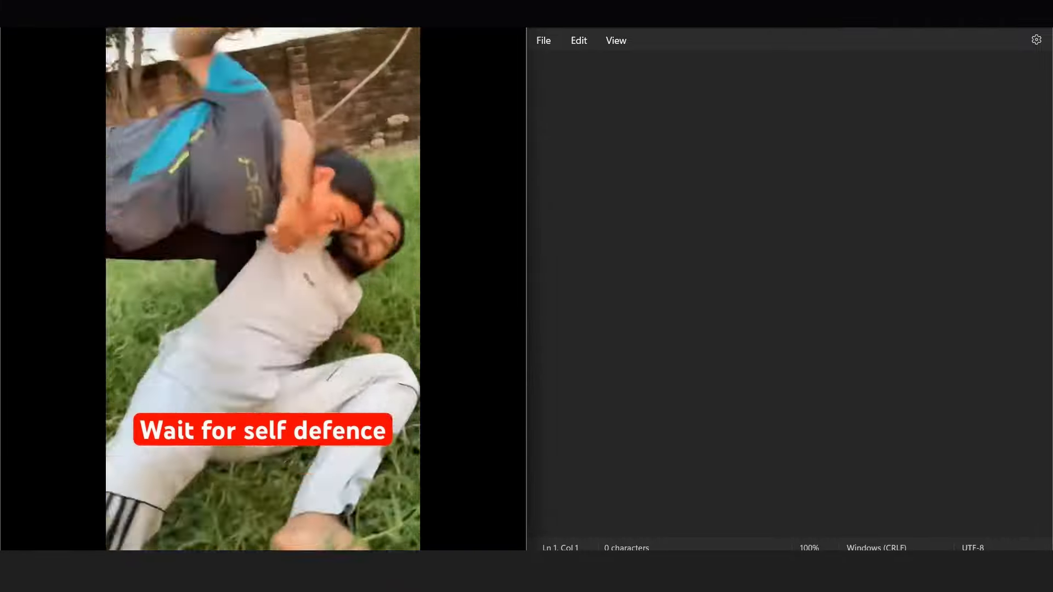
{"action": "left_click", "coordinate": [585, 127]}
{"action": "type", "text": "i"}
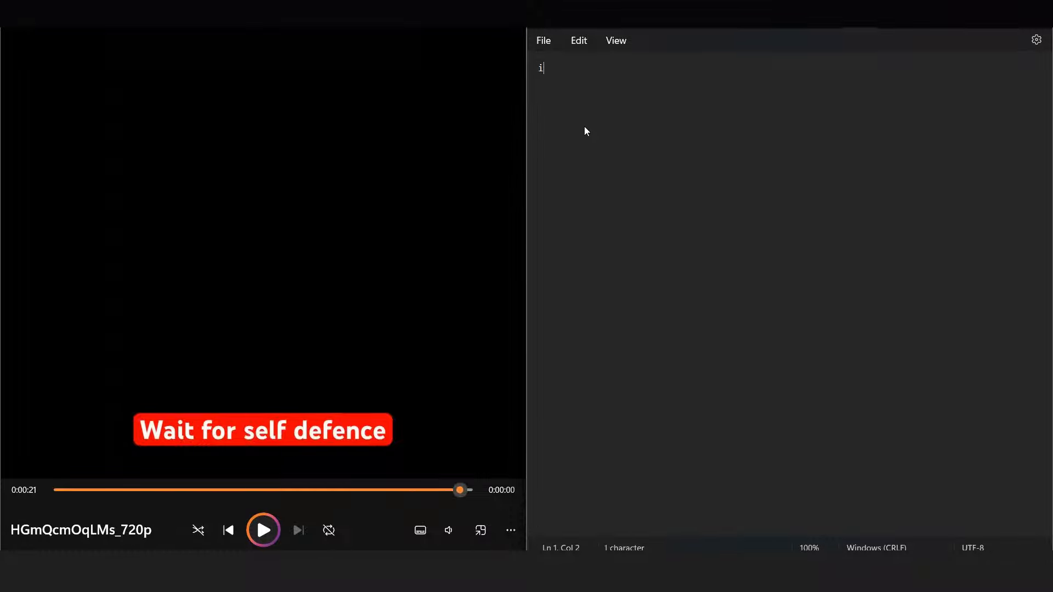
{"action": "type", "text": "f a man grabs "}
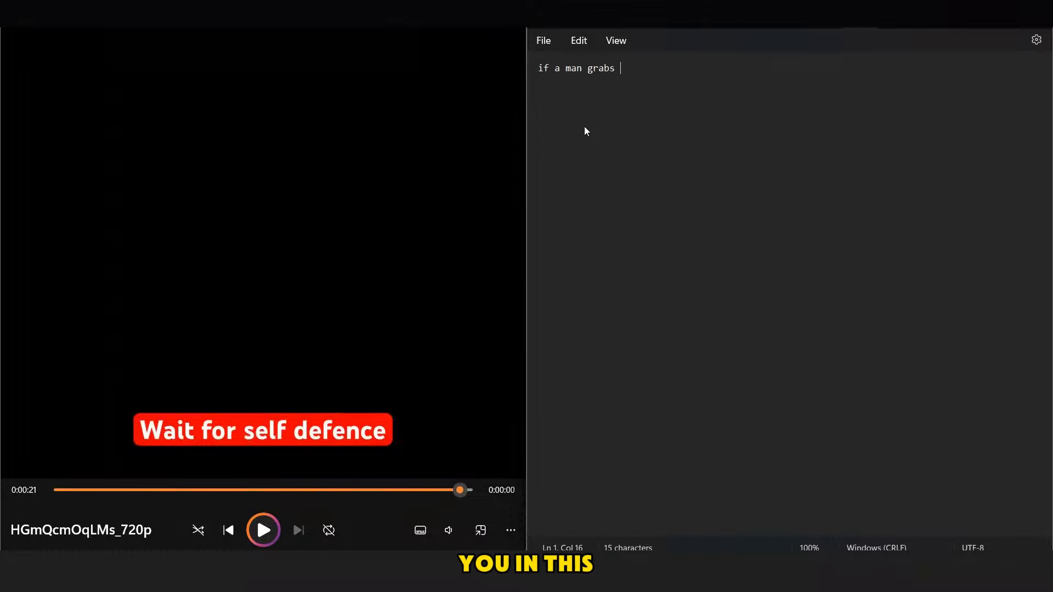
{"action": "type", "text": "you in this way "}
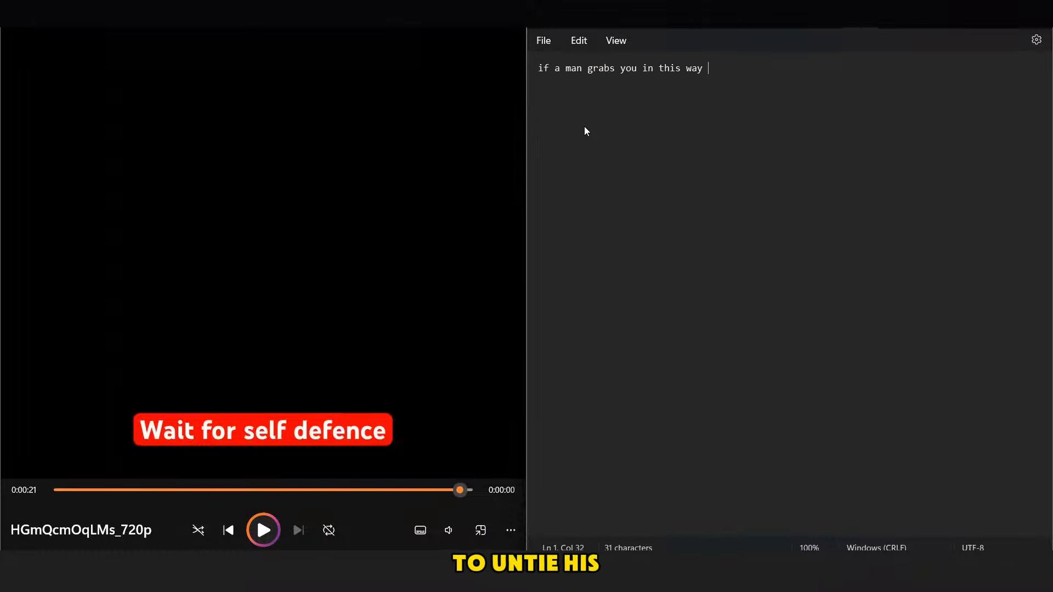
{"action": "type", "text": ", do not attemmpt to unite his hands i"}
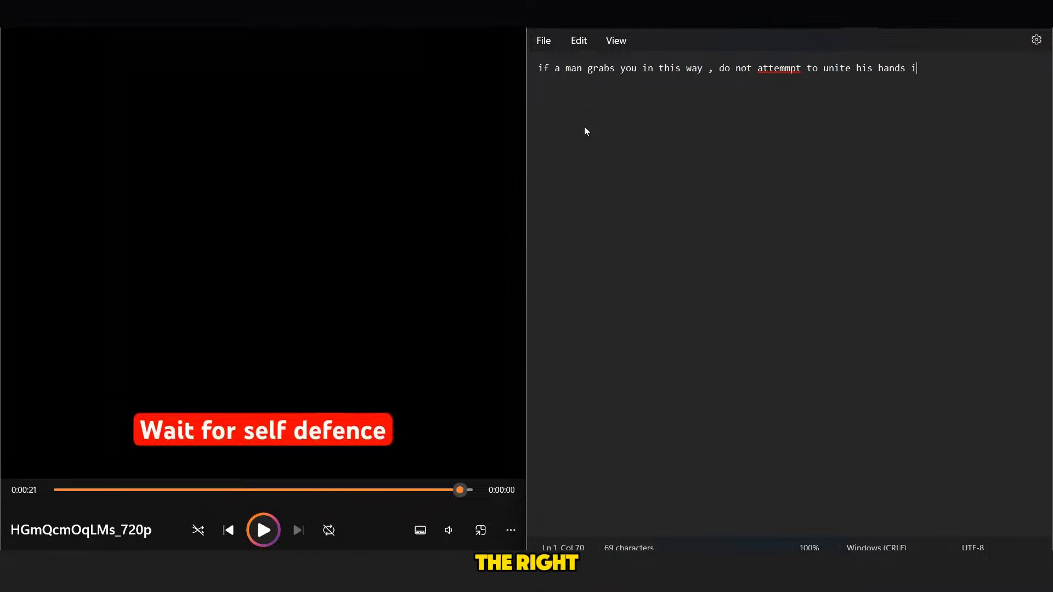
Append "and do not push him from here n or hit him on his thigh , the right way is to put your left hands on the face"
{"action": "type", "text": " and do not push him from he"}
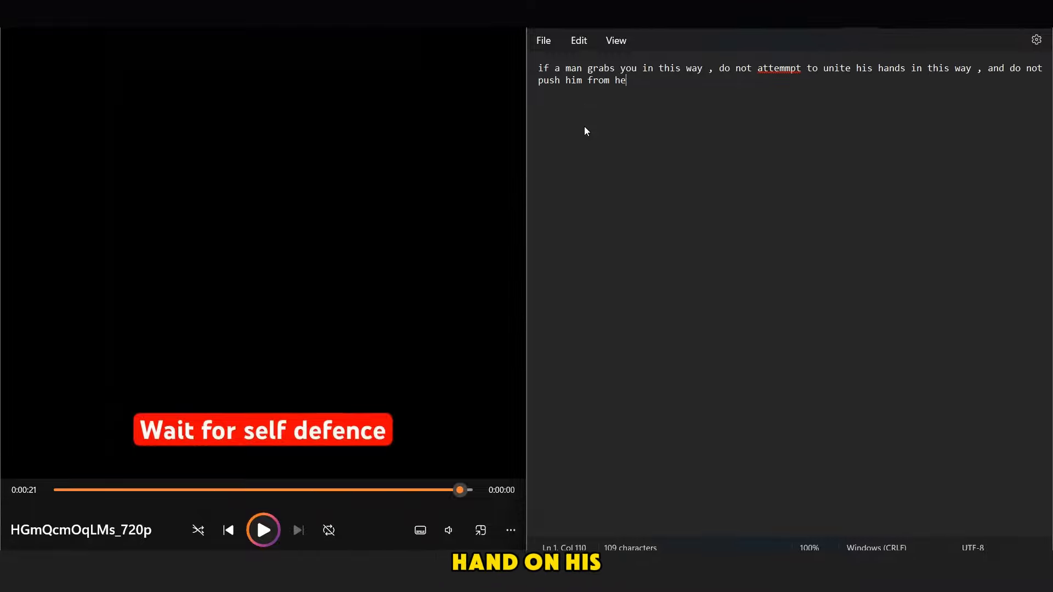
{"action": "type", "text": "re n or hit him on his thigh , the right way  is to put"}
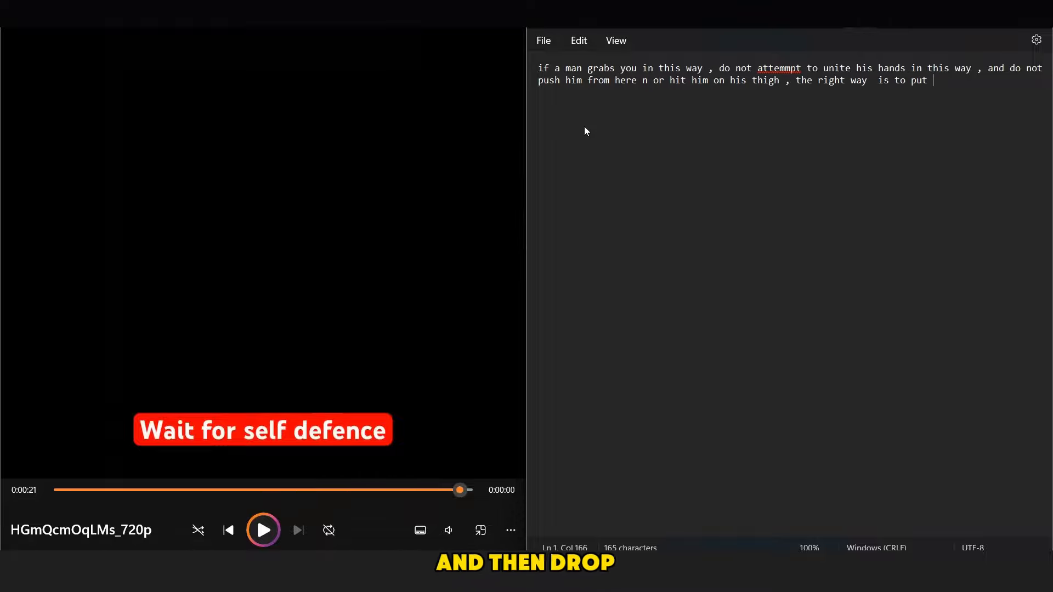
{"action": "type", "text": "s on the face "}
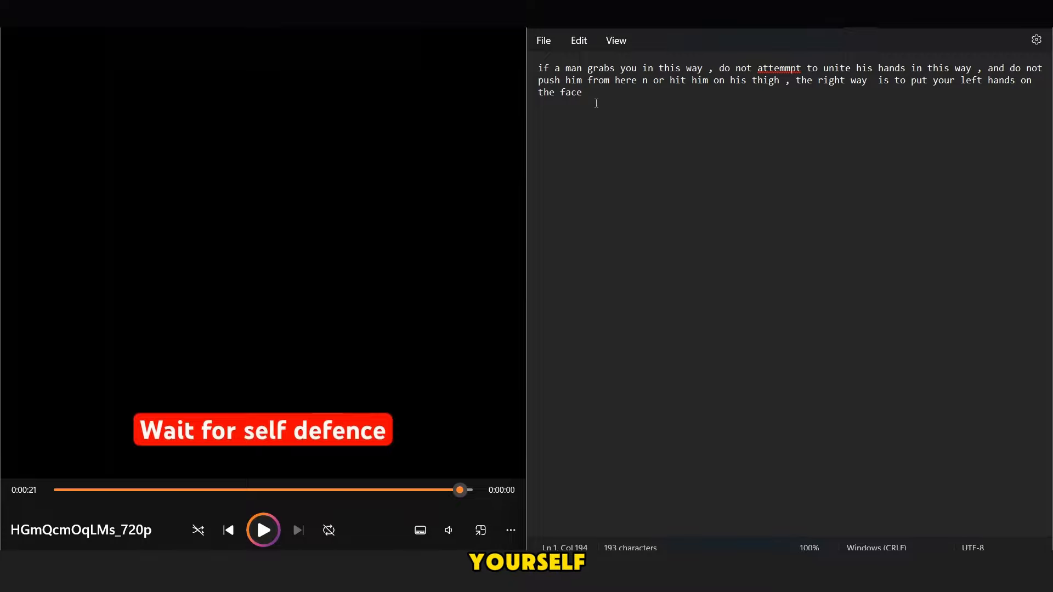
Append "like this , put your right hands under his knee , and then drop him to the floor in this way , ladies , protect"
{"action": "type", "text": "like this , put"}
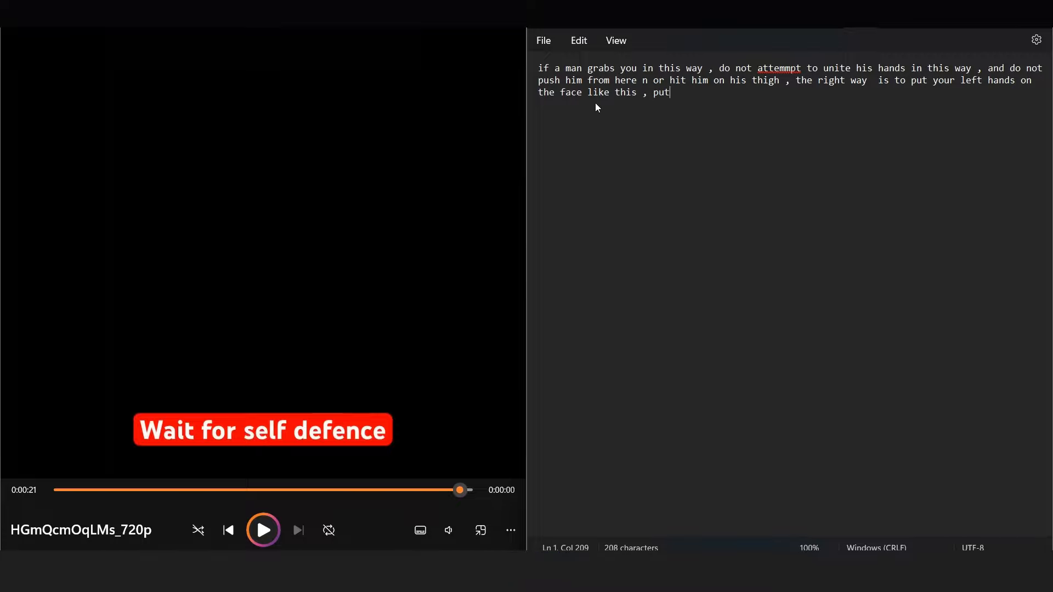
{"action": "type", "text": " your right hands under his knee , and then drop him to the f"}
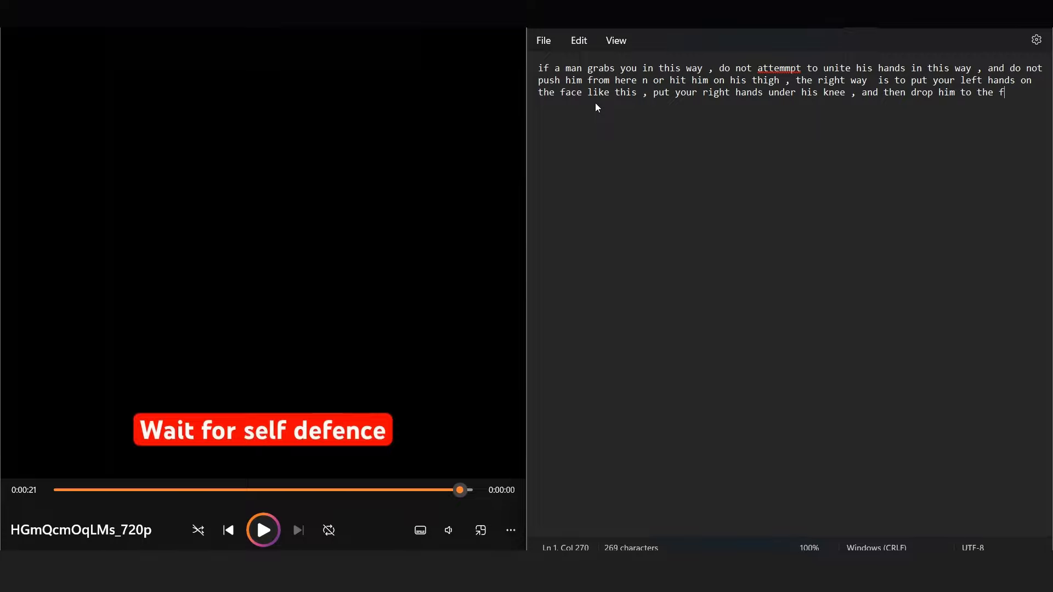
{"action": "type", "text": "loor in this way , ladies , protect "}
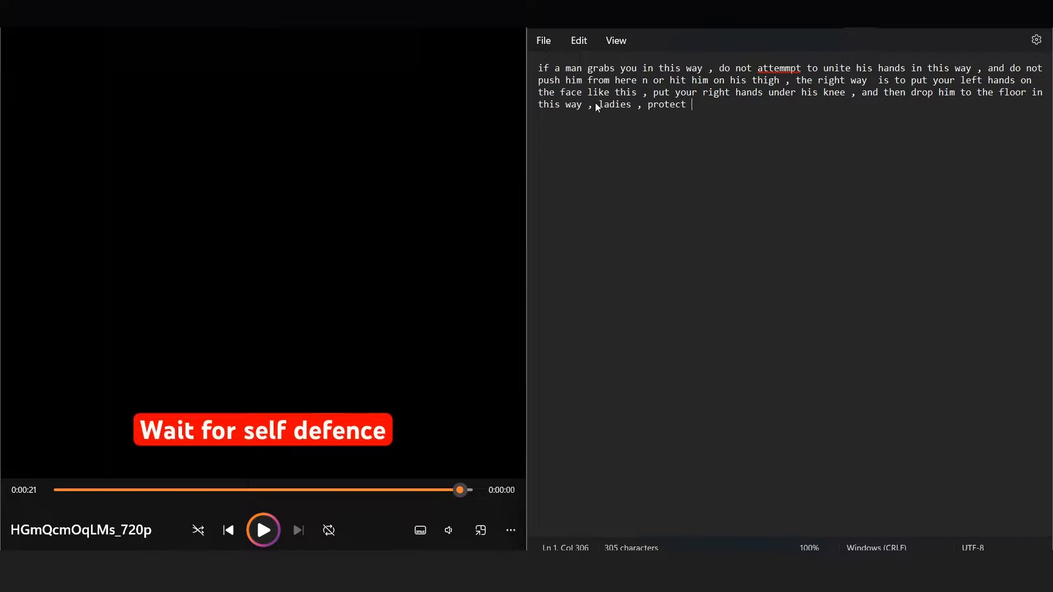
End the script's closing sentence with "yourself ," and correct the misspelled word "attemmpt" in the first line
{"action": "type", "text": "yourself on thi"}
{"action": "key", "text": "BackSpace"}
{"action": "key", "text": "BackSpace"}
{"action": "key", "text": "BackSpace"}
{"action": "key", "text": "BackSpace"}
{"action": "key", "text": "BackSpace"}
{"action": "key", "text": "BackSpace"}
{"action": "type", "text": "in this way"}
{"action": "key", "text": "BackSpace"}
{"action": "key", "text": "BackSpace"}
{"action": "key", "text": "BackSpace"}
{"action": "key", "text": "BackSpace"}
{"action": "key", "text": "BackSpace"}
{"action": "key", "text": "BackSpace"}
{"action": "key", "text": "BackSpace"}
{"action": "key", "text": "BackSpace"}
{"action": "key", "text": "BackSpace"}
{"action": "key", "text": "BackSpace"}
{"action": "key", "text": "BackSpace"}
{"action": "type", "text": ","}
{"action": "right_click", "coordinate": [779, 68]}
{"action": "left_click", "coordinate": [773, 173]}
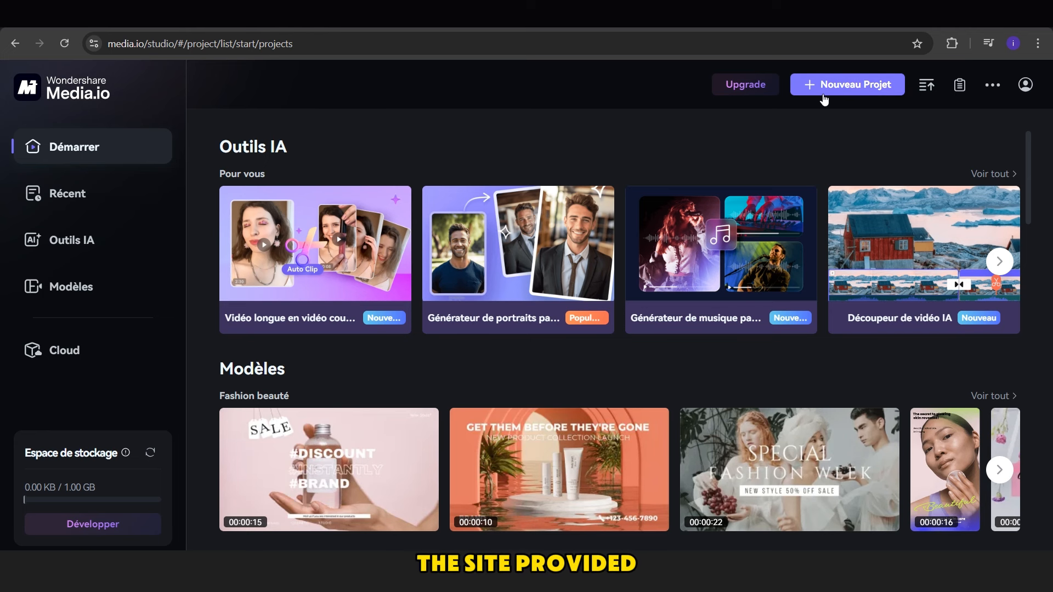
Find the cartoon effect for videos (Effet cartoon pour vidéos) among the AI tools in Media.io and open it
{"action": "left_click", "coordinate": [824, 97]}
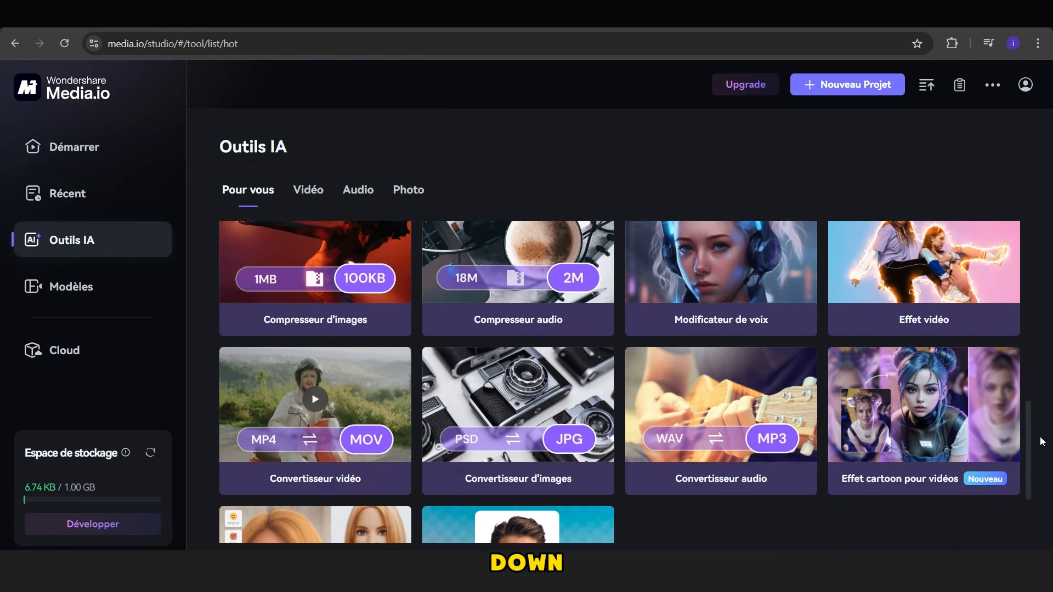
{"action": "scroll", "coordinate": [1038, 494], "scroll_direction": "down", "scroll_amount": 2}
{"action": "scroll", "coordinate": [1031, 439], "scroll_direction": "up", "scroll_amount": 1}
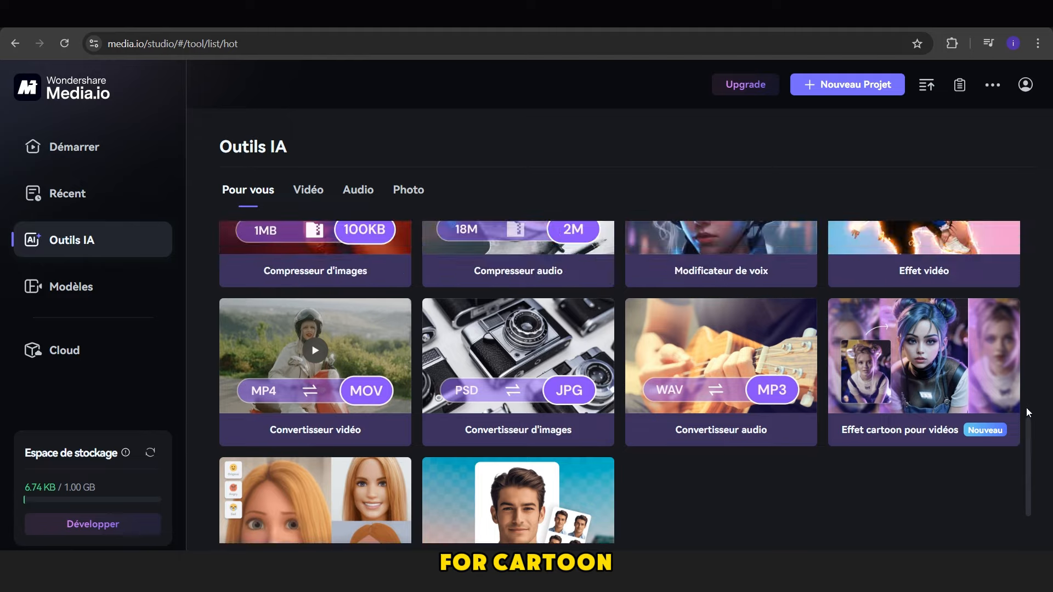
{"action": "left_click_drag", "start_coordinate": [1029, 412], "coordinate": [1021, 478]}
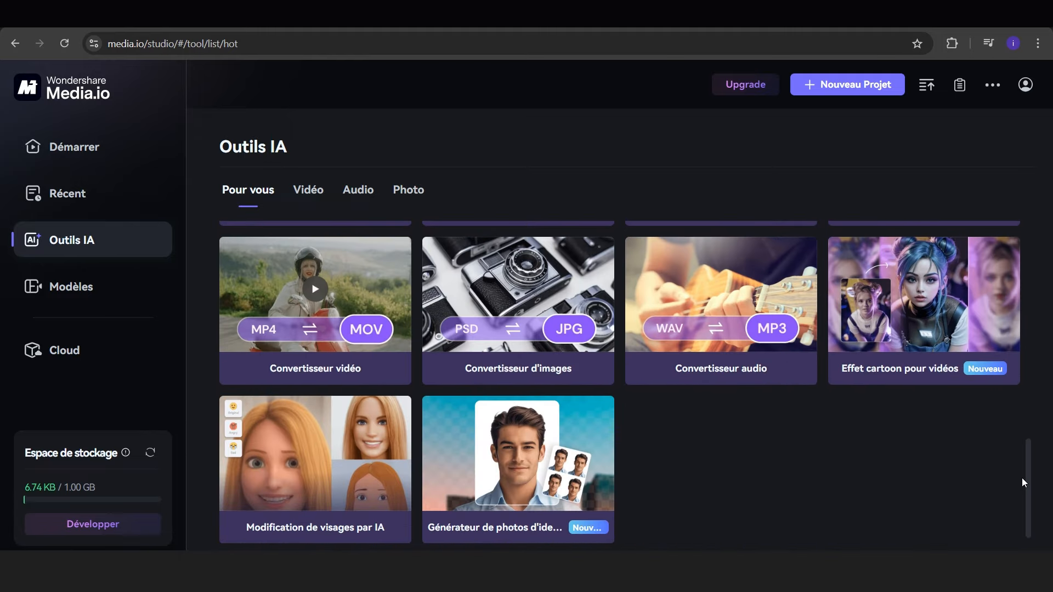
{"action": "mouse_move", "coordinate": [911, 317]}
{"action": "left_click", "coordinate": [861, 336]}
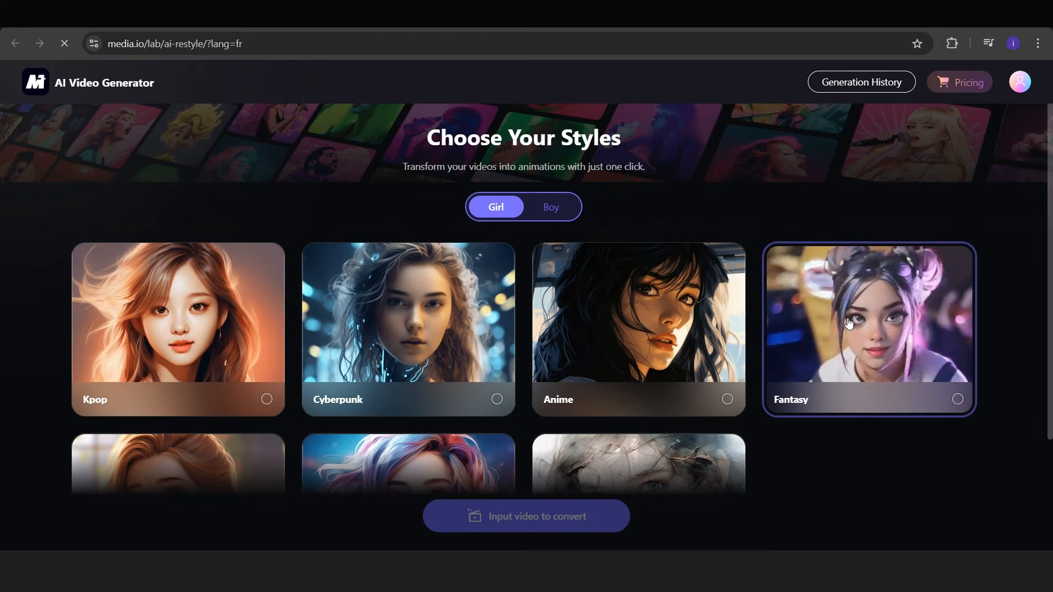
Choose the Anime style for the girl category and upload the downloaded self-defence clip for conversion
{"action": "scroll", "coordinate": [419, 374], "scroll_direction": "down", "scroll_amount": 2}
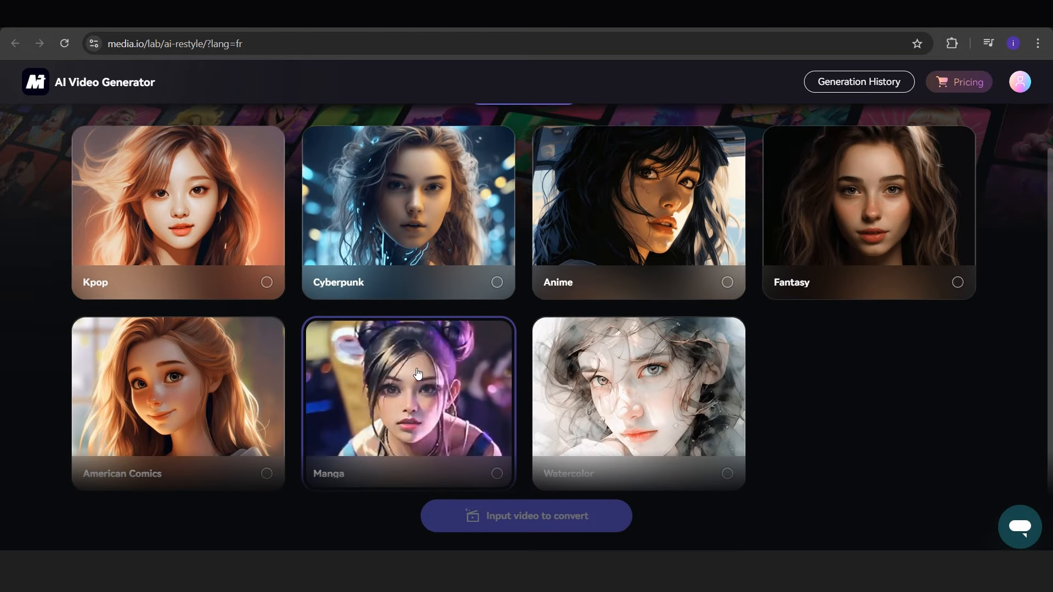
{"action": "left_click", "coordinate": [719, 293]}
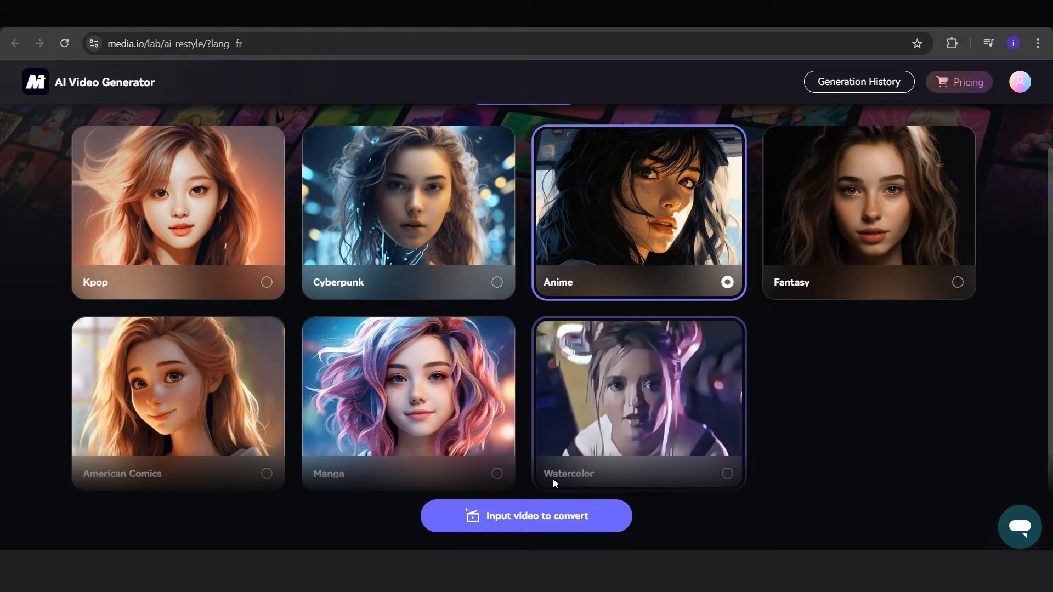
{"action": "left_click", "coordinate": [528, 516]}
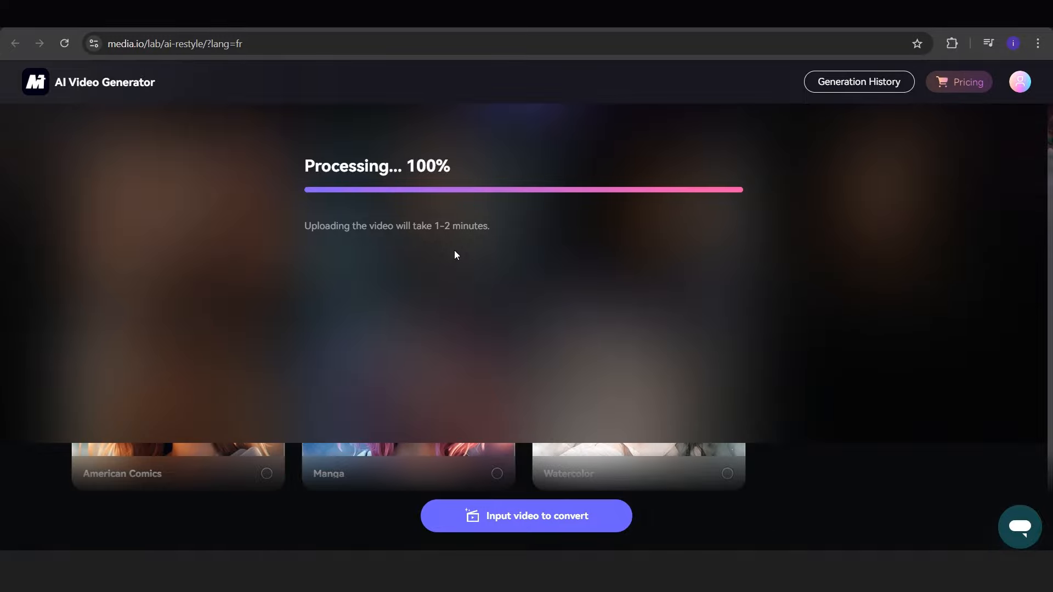
Select the Anime style for the 15-second trimmed clip and start the conversion, confirming the e-mail address for the completion notice
{"action": "scroll", "coordinate": [314, 468], "scroll_direction": "down", "scroll_amount": 2}
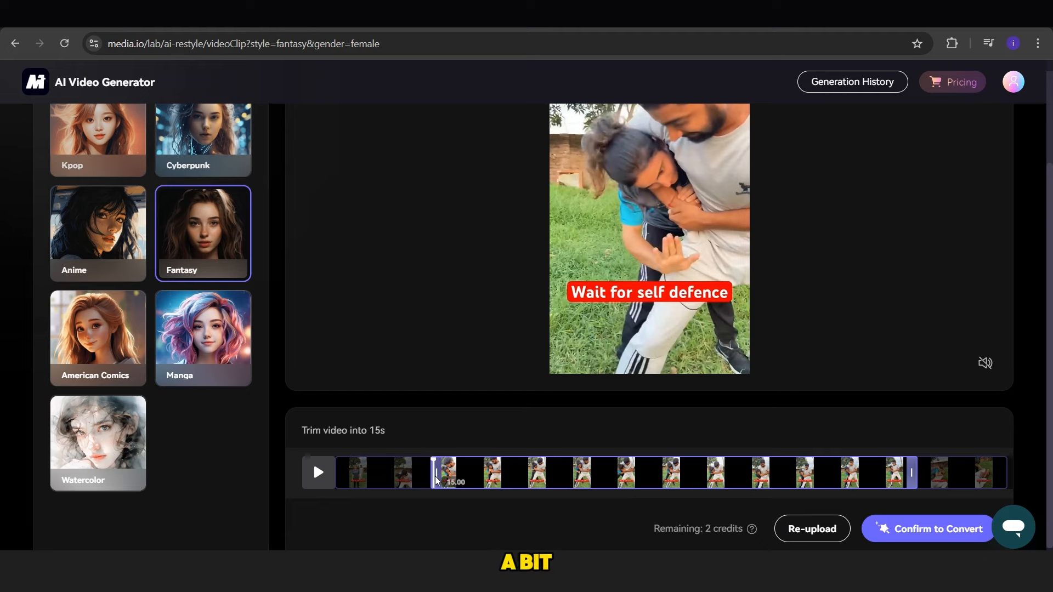
{"action": "left_click", "coordinate": [124, 249]}
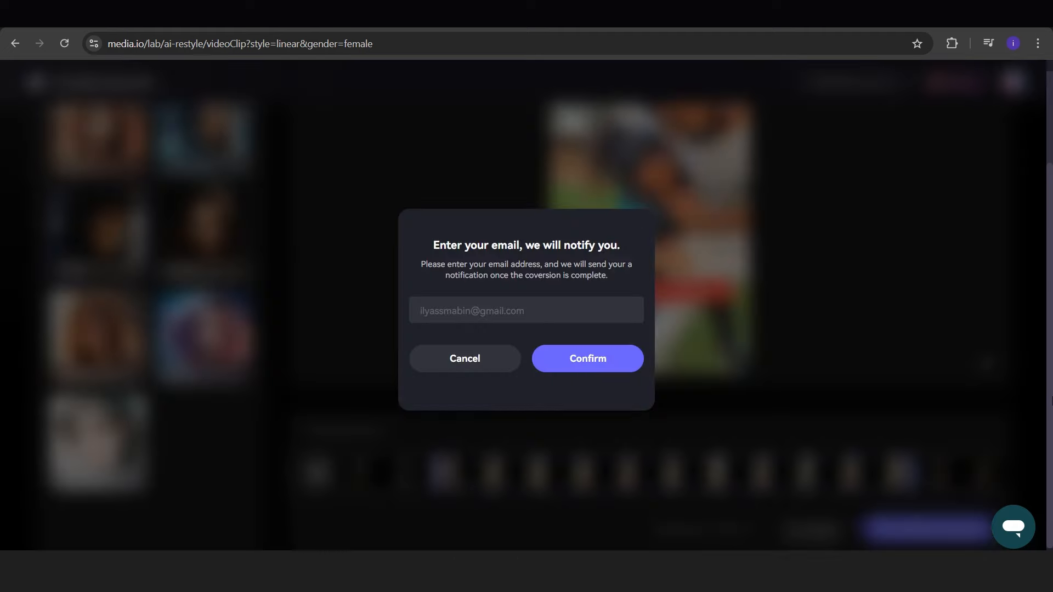
{"action": "left_click", "coordinate": [587, 357]}
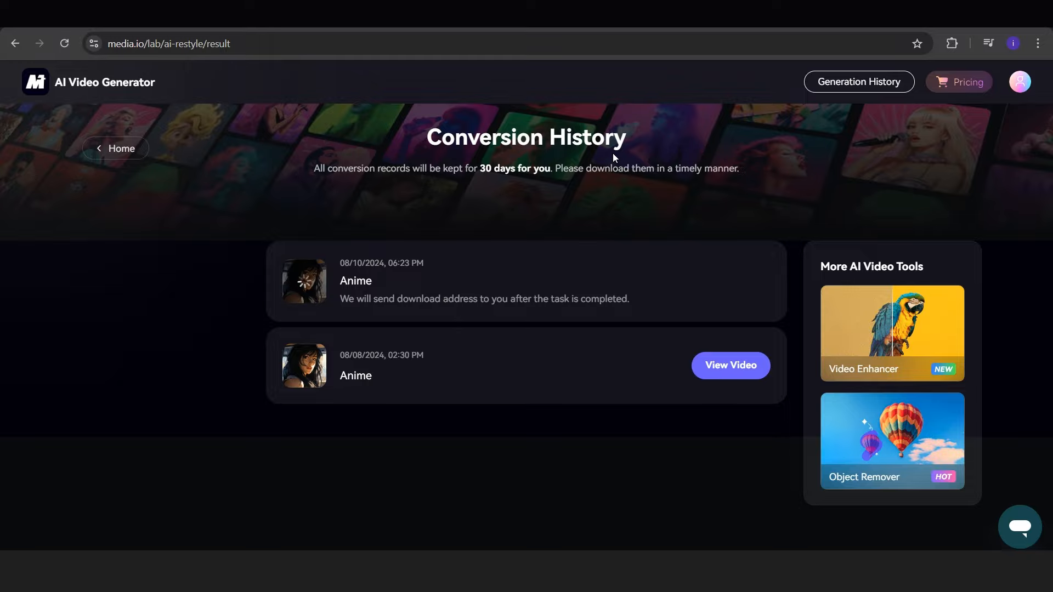
Open the converted Anime video from the conversion history and compare it with the original clip
{"action": "left_click", "coordinate": [742, 285]}
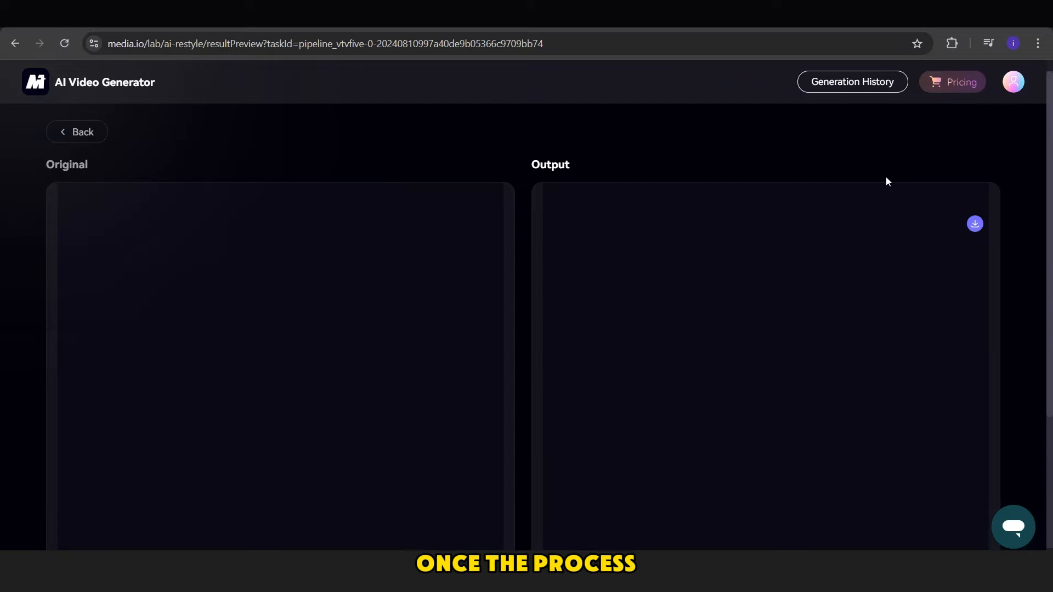
{"action": "scroll", "coordinate": [1042, 165], "scroll_direction": "down", "scroll_amount": 2}
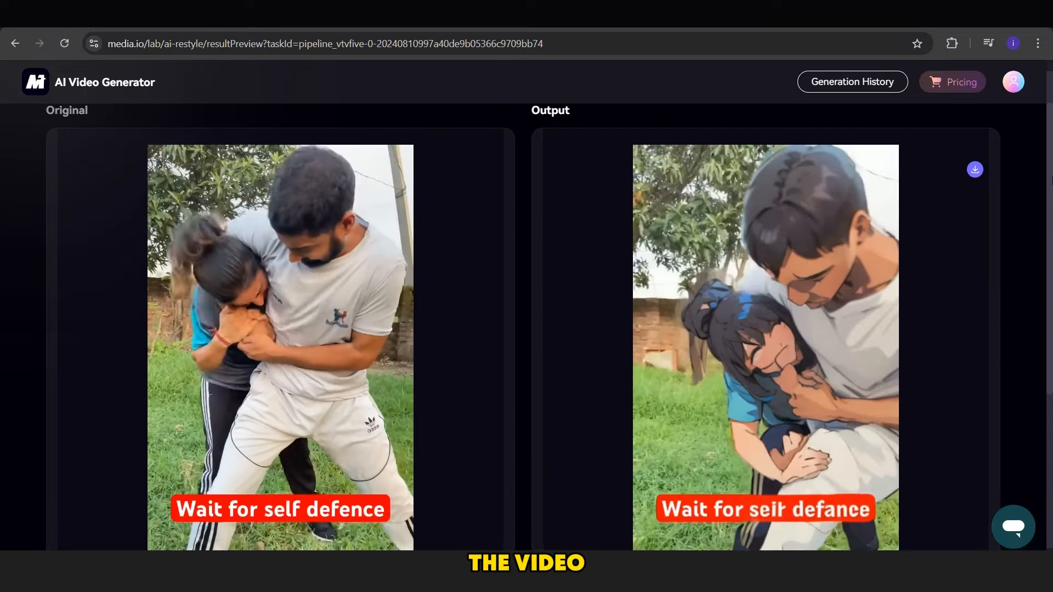
{"action": "scroll", "coordinate": [1052, 189], "scroll_direction": "down", "scroll_amount": 1}
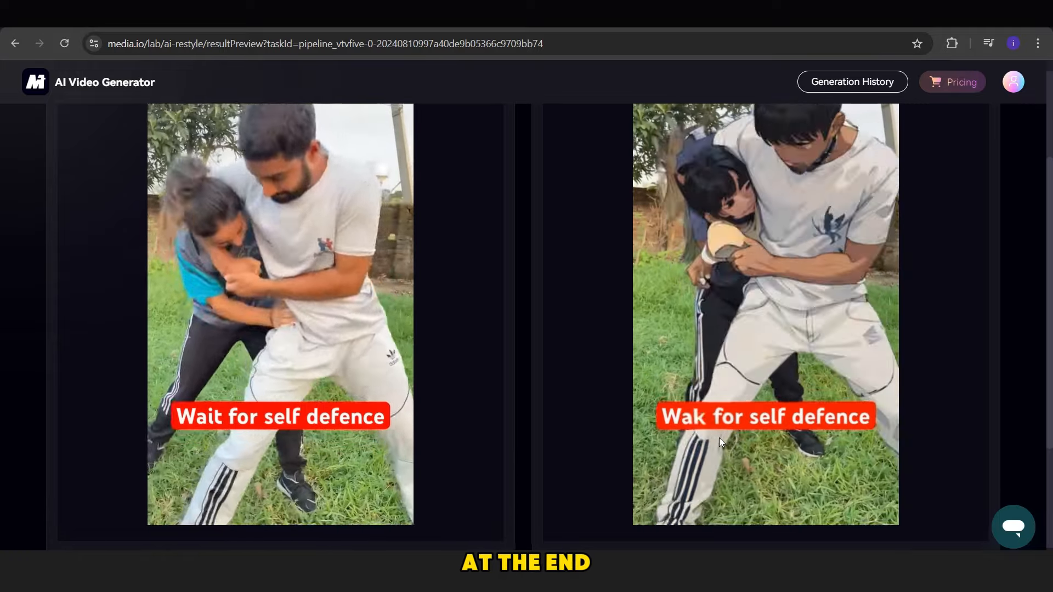
{"action": "scroll", "coordinate": [766, 328], "scroll_direction": "up", "scroll_amount": 1}
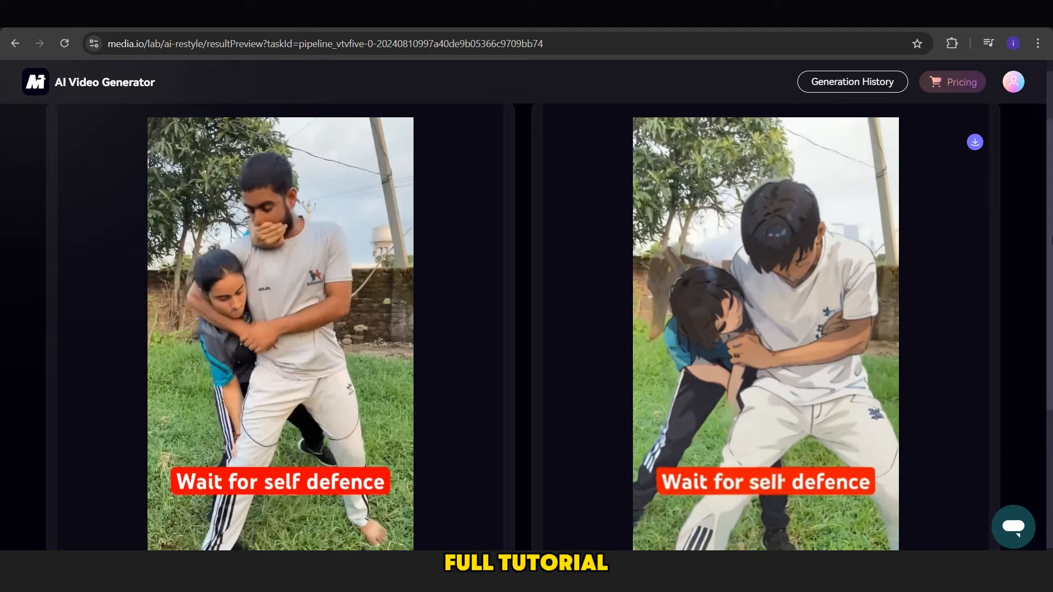
{"action": "scroll", "coordinate": [766, 328], "scroll_direction": "down", "scroll_amount": 1}
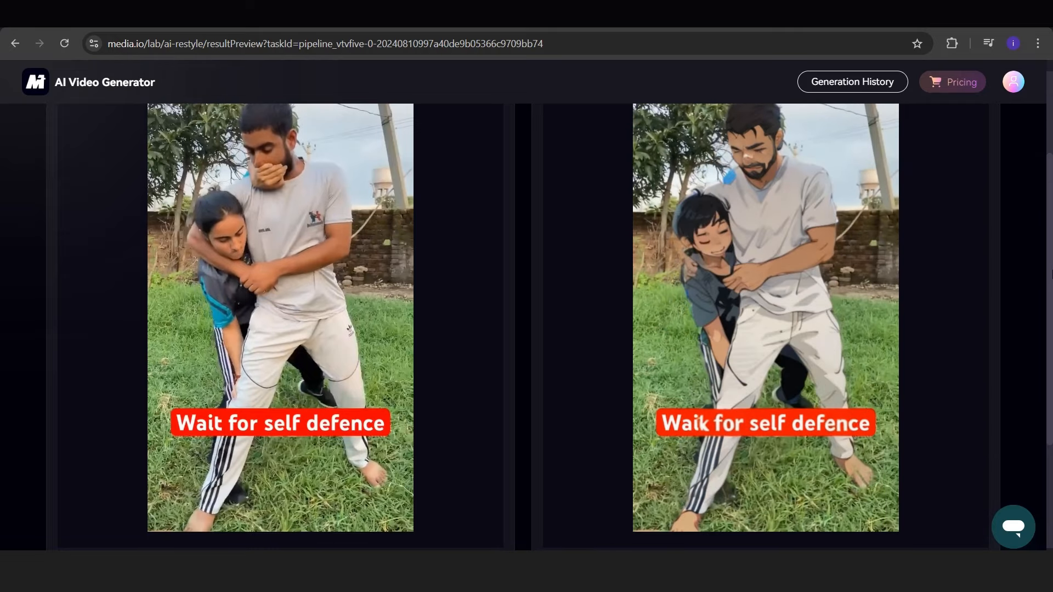
{"action": "scroll", "coordinate": [764, 374], "scroll_direction": "down", "scroll_amount": 1}
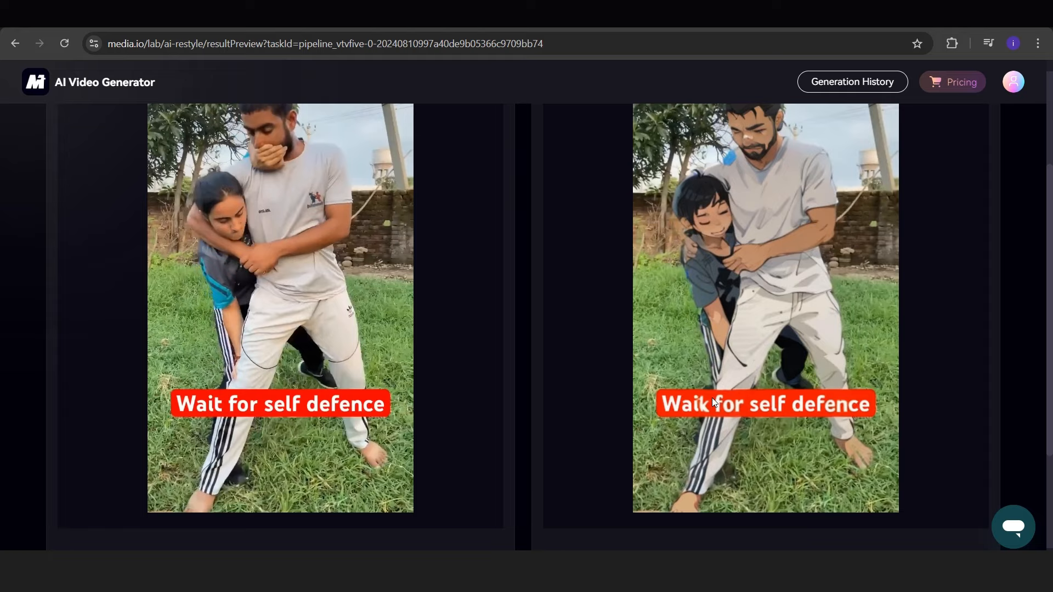
{"action": "scroll", "coordinate": [685, 257], "scroll_direction": "down", "scroll_amount": 3}
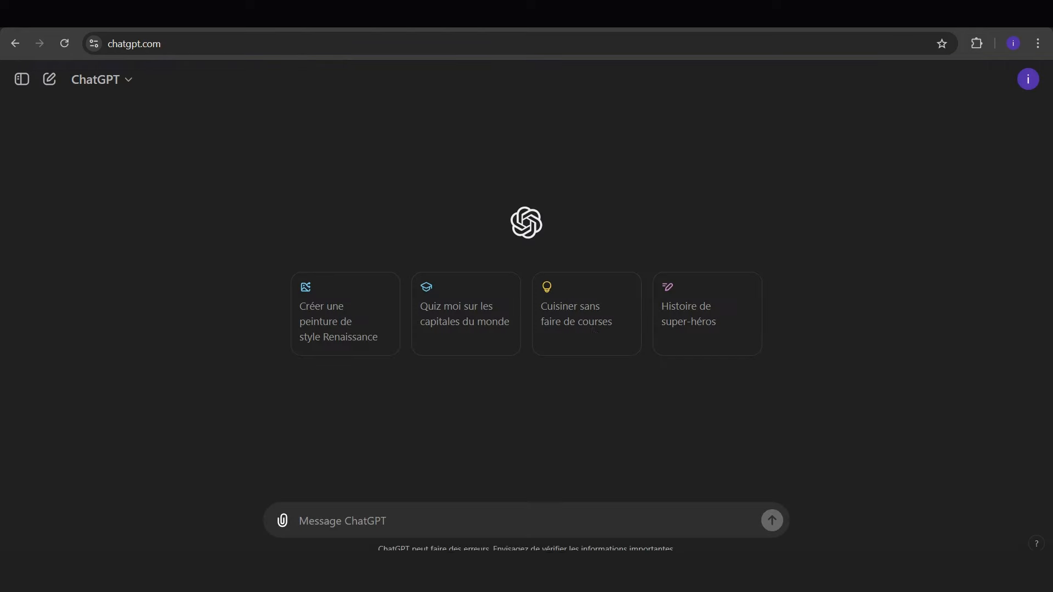
In ChatGPT, send the request "rewrite me this paragraph" followed by the narration script beginning "if a man grabs you in this way"
{"action": "left_click", "coordinate": [446, 522]}
{"action": "type", "text": "rewrite me this pa"}
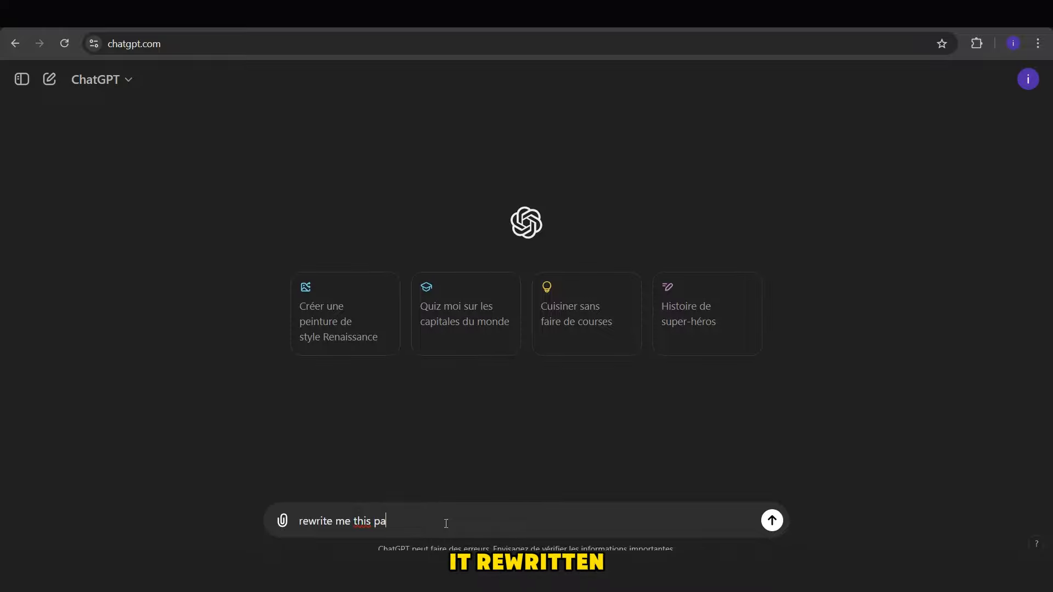
{"action": "type", "text": "ragraph"}
{"action": "type", "text": "if a man grabs you in this way , do not attempt to untie his hands in this way , and do not push him from here n or hit him on his thigh , the right way is to put your left hands on the face like this , put your right hands under his knee , and then drop him to the floor in this way , ladies, protect yourself."}
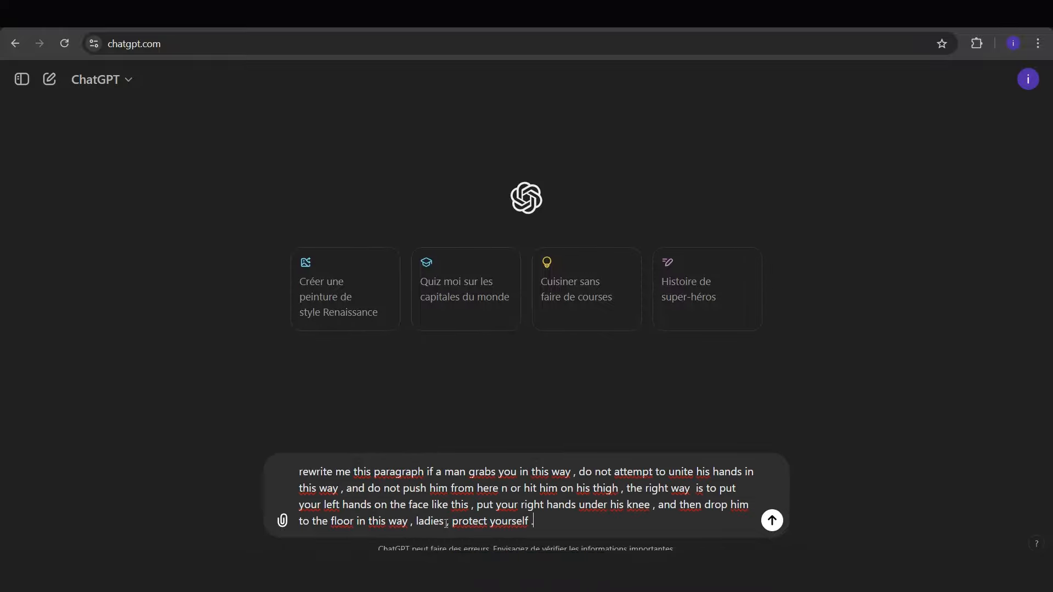
{"action": "key", "text": "Return"}
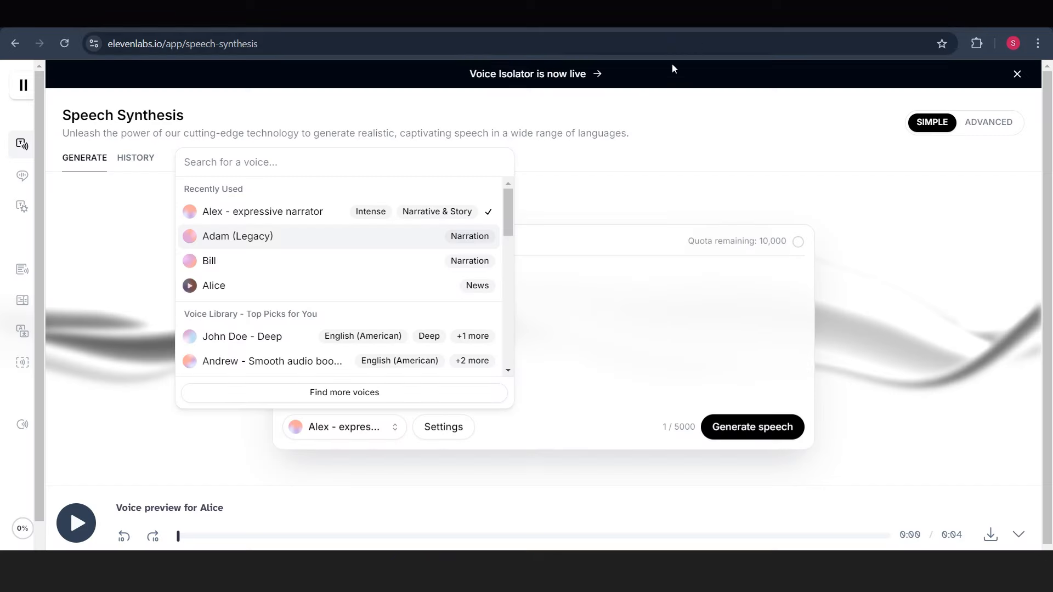
In ElevenLabs Speech Synthesis, choose the Alice voice and replace the text with the rewritten script beginning "If a man grabs you in this way"
{"action": "left_click", "coordinate": [268, 292]}
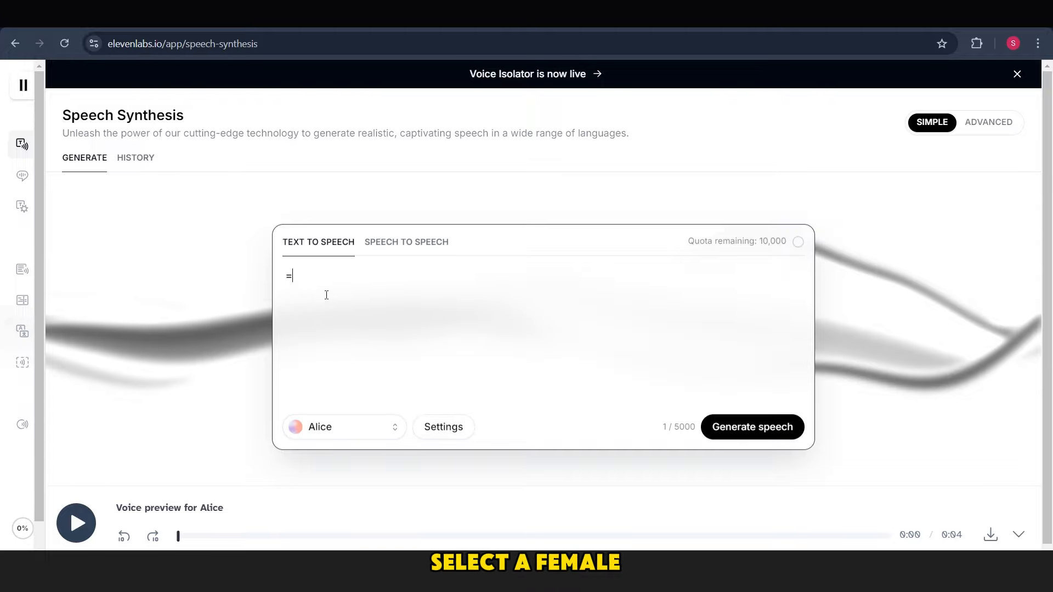
{"action": "key", "text": "BackSpace"}
{"action": "type", "text": "If a man grabs you in this way, do not try to bring his hands together or push him from here, nor hit him on his thigh. The correct method is to place your left hand on his face like this, put your right hand under his knee, and then drop him to the floor in this manner. Ladies, protect yourselves."}
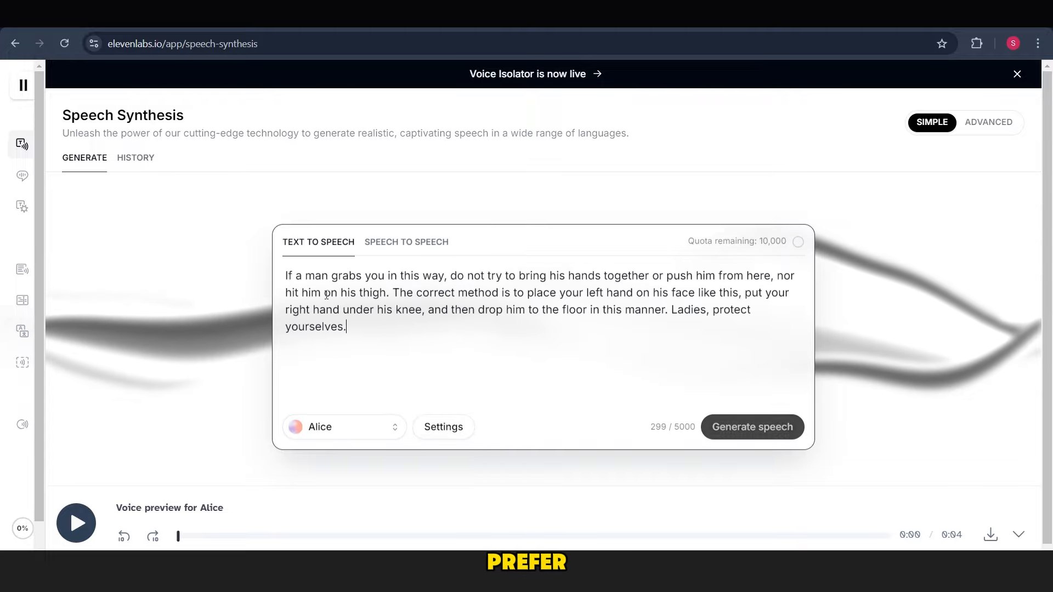
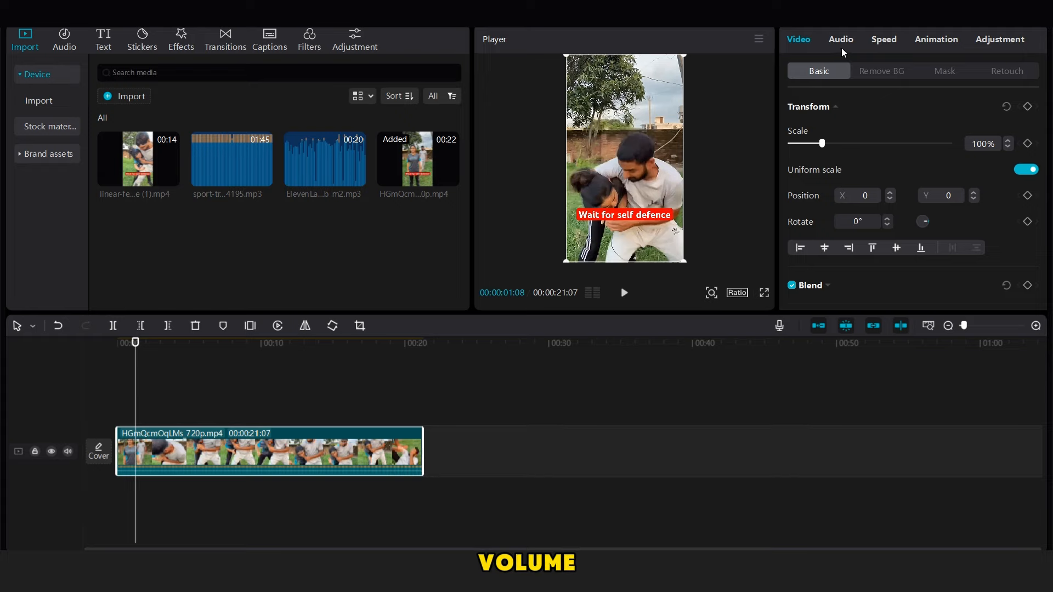
In CapCut, mute the original self-defence clip by lowering its volume to -∞ dB, and return the playhead to the start
{"action": "left_click", "coordinate": [840, 41]}
{"action": "left_click_drag", "start_coordinate": [910, 145], "coordinate": [752, 157]}
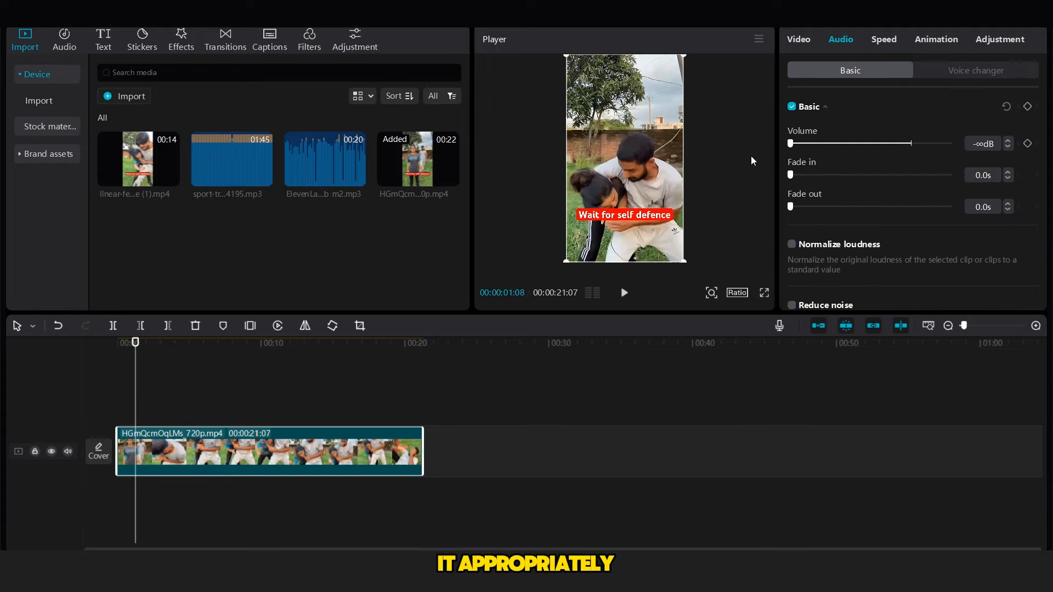
{"action": "left_click", "coordinate": [193, 368]}
{"action": "left_click", "coordinate": [71, 397]}
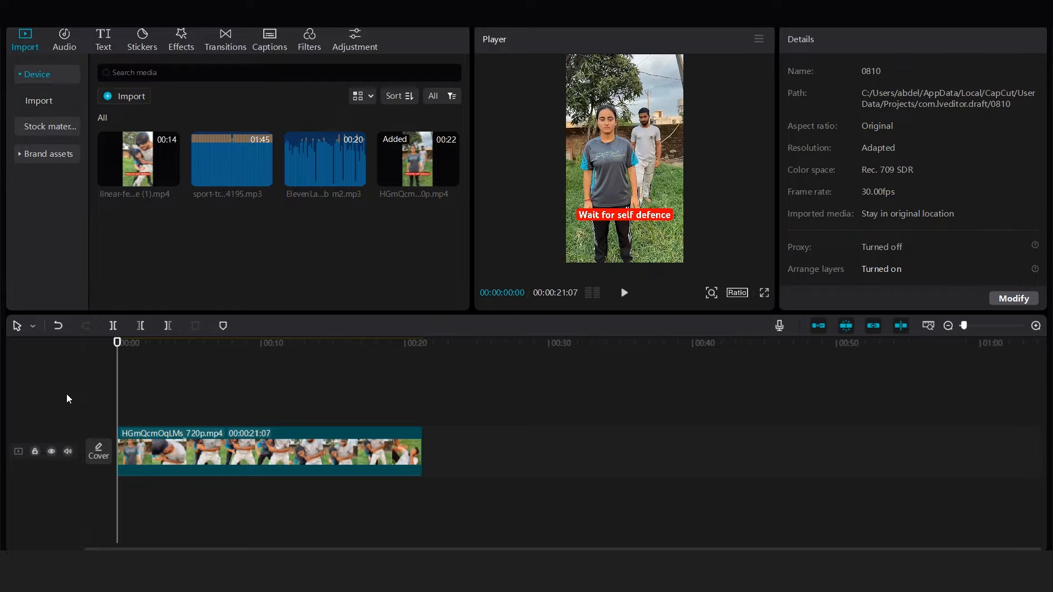
Add the cartoon clip linear-female (1).mp4 on a track above the original footage, starting at about 3 seconds
{"action": "key", "text": "space"}
{"action": "key", "text": "space"}
{"action": "left_click_drag", "start_coordinate": [139, 163], "coordinate": [120, 373]}
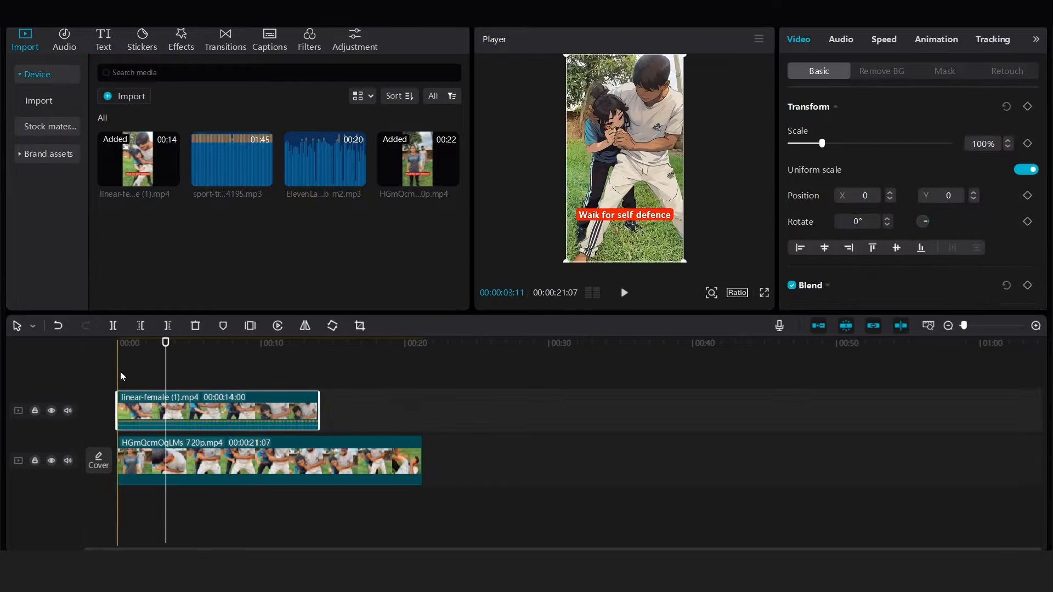
{"action": "left_click", "coordinate": [346, 405]}
{"action": "left_click_drag", "start_coordinate": [299, 412], "coordinate": [349, 414]}
Move the cartoon clip to start at about 00:00:01:18 and add the ElevenLabs voice-over from the timeline's start
{"action": "left_click", "coordinate": [126, 379]}
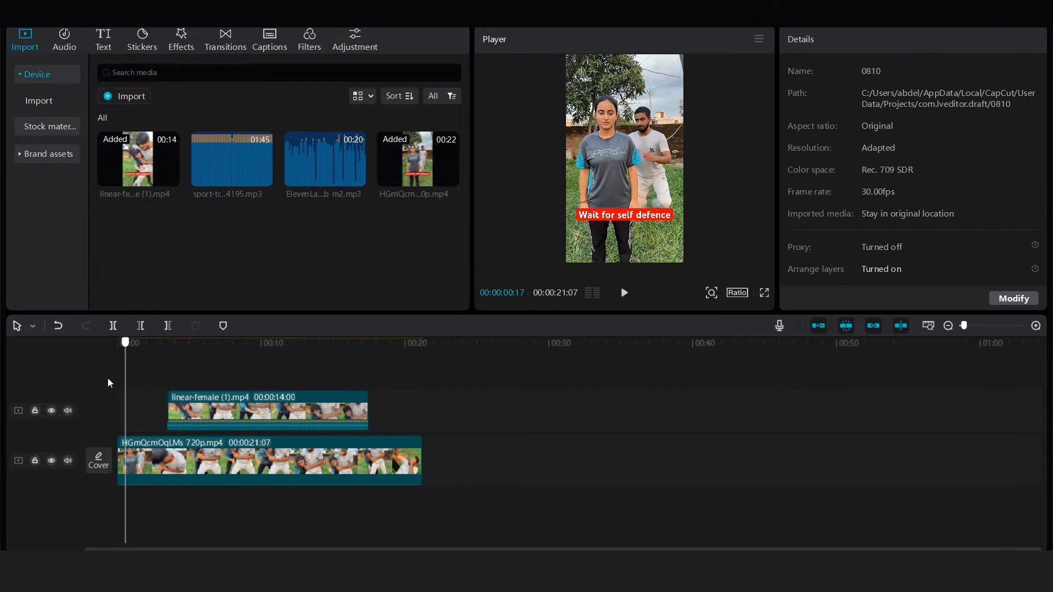
{"action": "key", "text": "space"}
{"action": "key", "text": "space"}
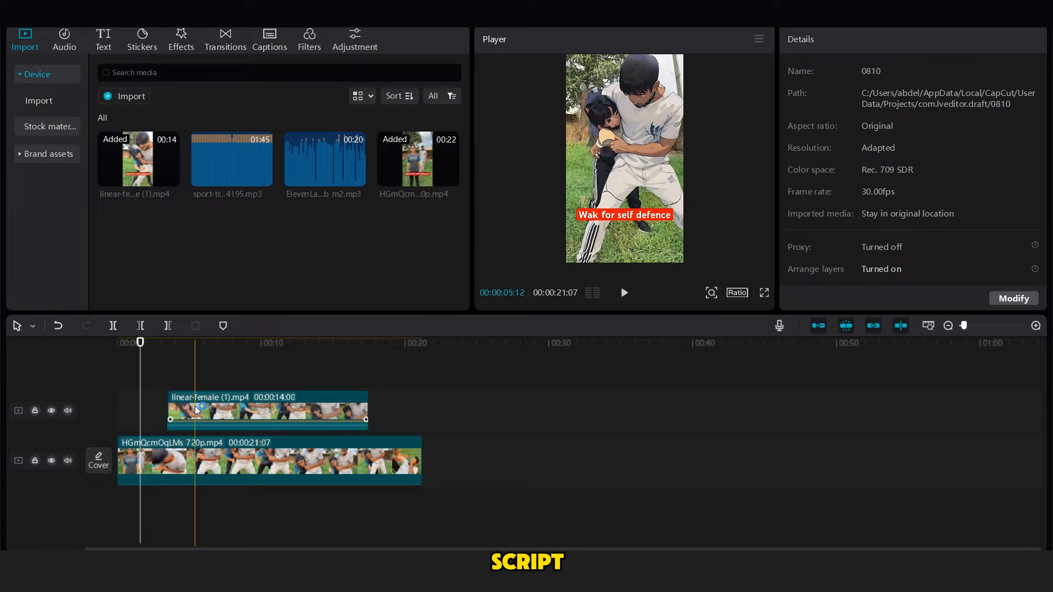
{"action": "left_click_drag", "start_coordinate": [196, 405], "coordinate": [169, 407]}
{"action": "left_click_drag", "start_coordinate": [324, 159], "coordinate": [116, 407]}
{"action": "key", "text": "space"}
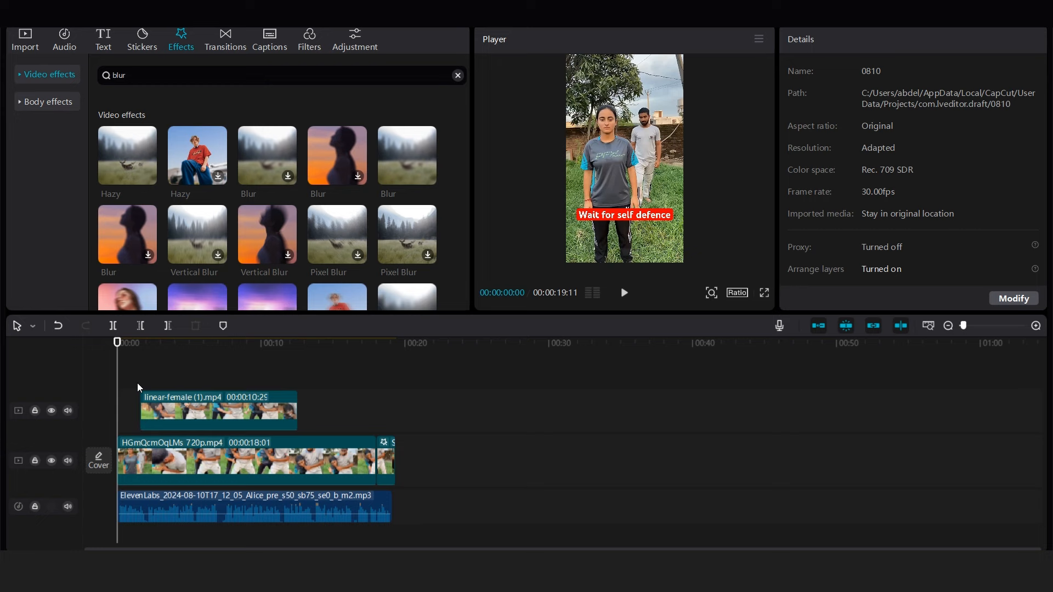
Apply the Fade In entrance animation to the original clip on the main track
{"action": "left_click", "coordinate": [176, 439]}
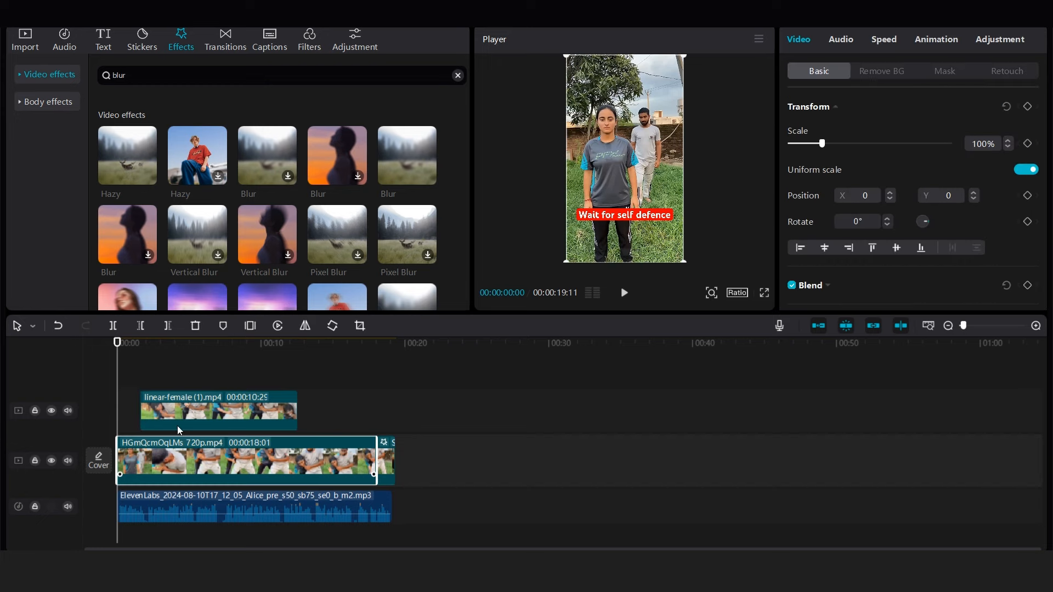
{"action": "left_click", "coordinate": [849, 41]}
{"action": "left_click", "coordinate": [936, 39]}
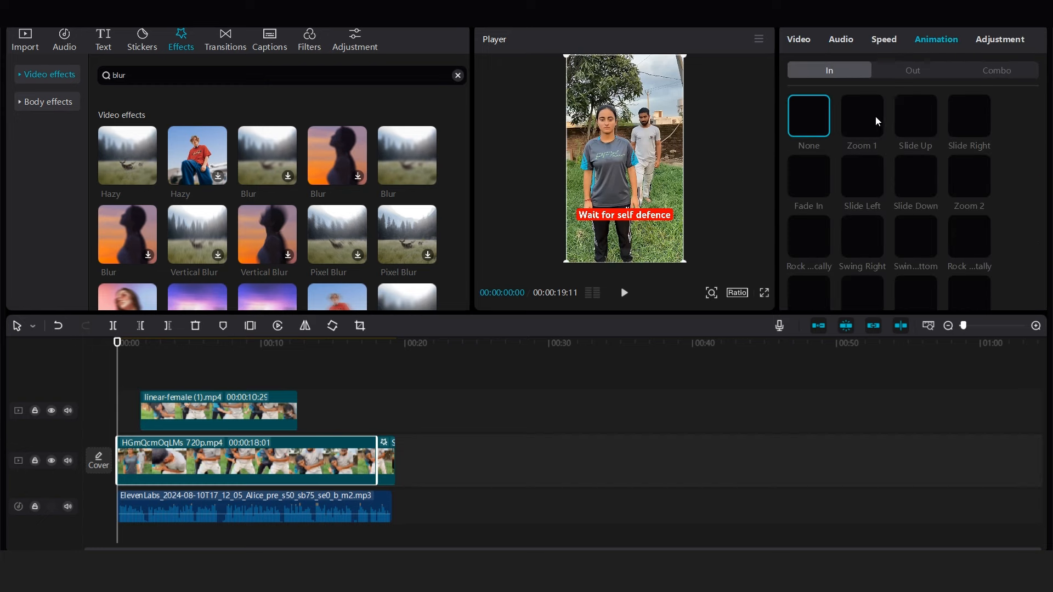
{"action": "left_click", "coordinate": [813, 185]}
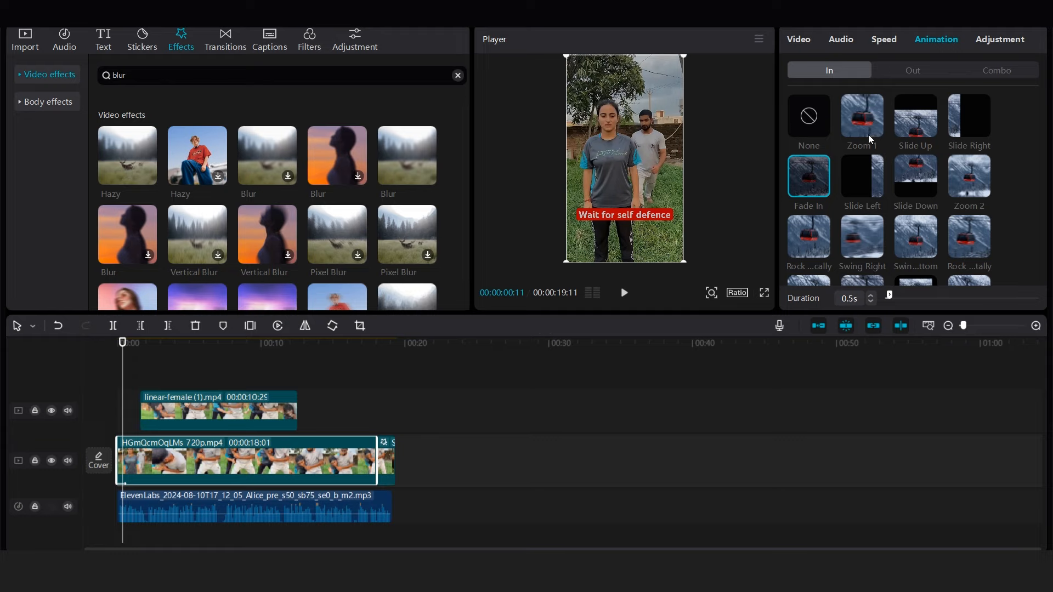
Split the original clip at 00:00:01:18, where the cartoon clip begins
{"action": "left_click", "coordinate": [142, 389]}
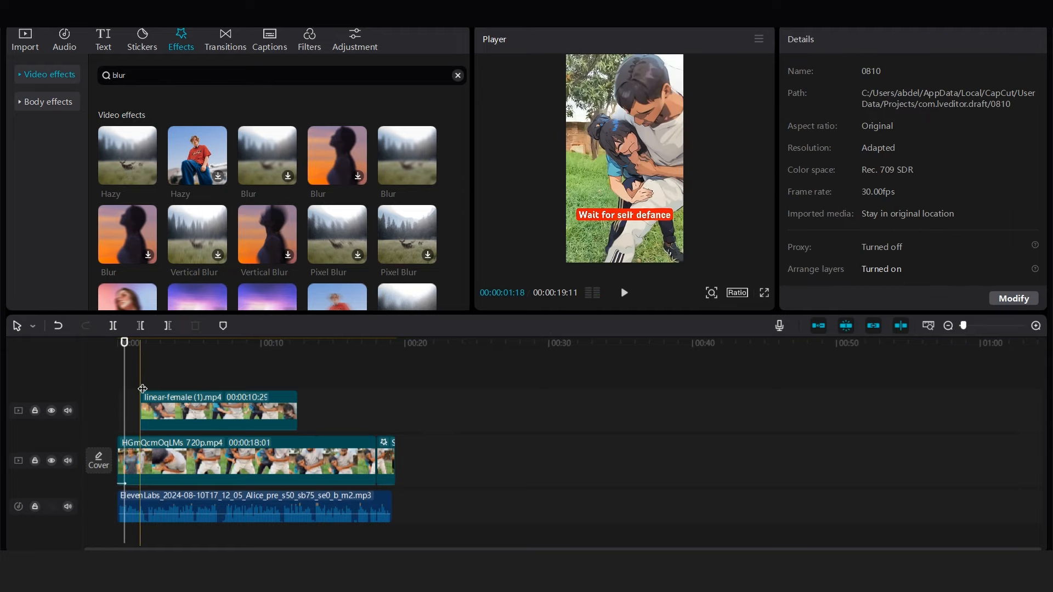
{"action": "left_click", "coordinate": [144, 449]}
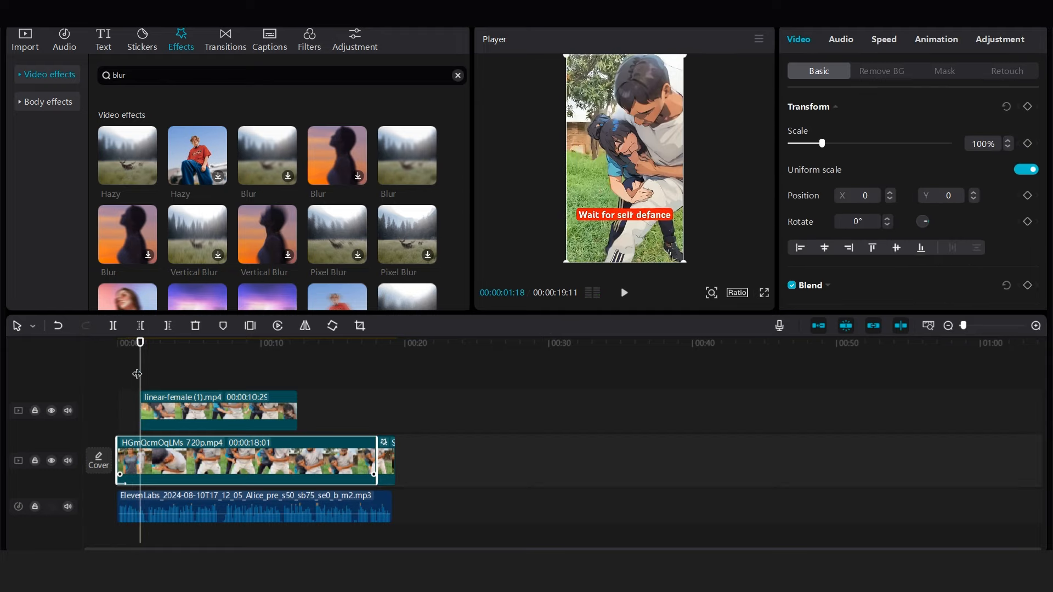
{"action": "left_click", "coordinate": [114, 328]}
Cut out the original footage beneath the cartoon clip up to 00:00:12:17 and insert the cartoon clip there on the main track
{"action": "left_click", "coordinate": [298, 378]}
{"action": "left_click", "coordinate": [297, 461]}
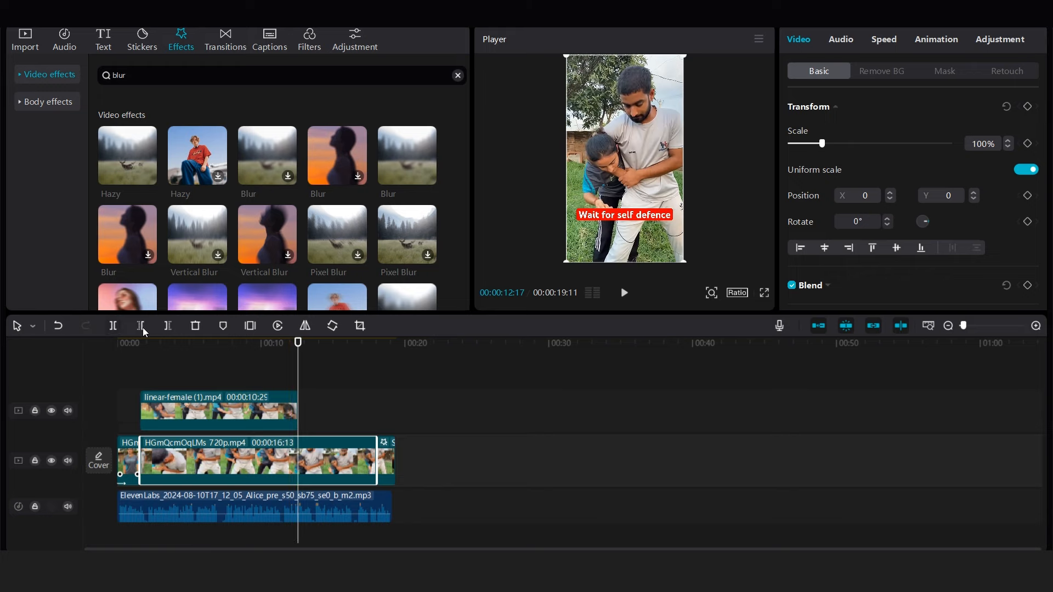
{"action": "key", "text": "Delete"}
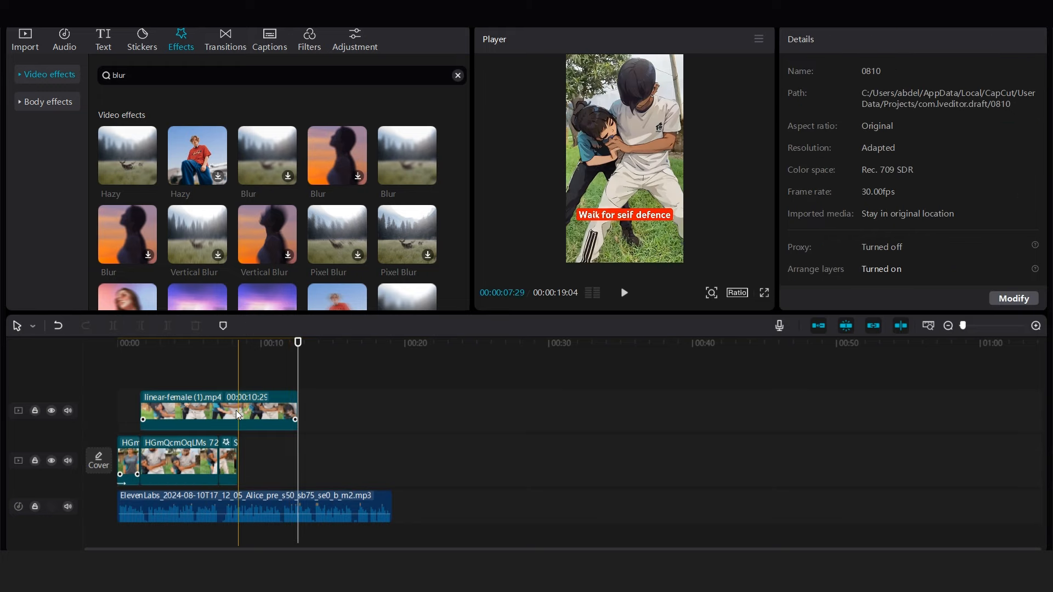
{"action": "left_click_drag", "start_coordinate": [235, 410], "coordinate": [141, 411]}
Add the Glare II transition at all three cuts between clips on the main track and preview the result
{"action": "left_click", "coordinate": [133, 409]}
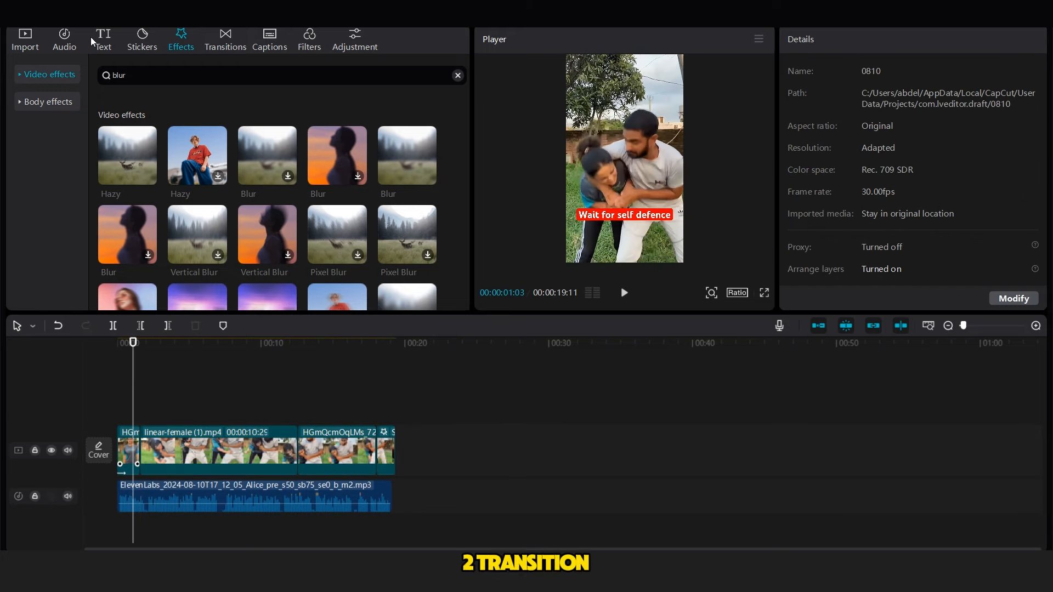
{"action": "left_click", "coordinate": [214, 49]}
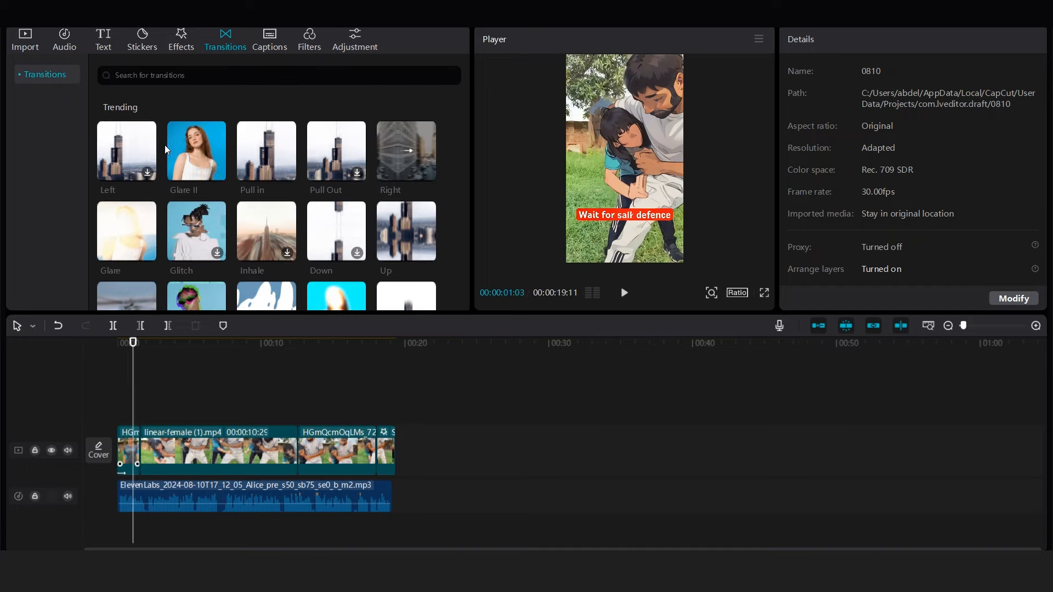
{"action": "left_click_drag", "start_coordinate": [196, 149], "coordinate": [141, 455]}
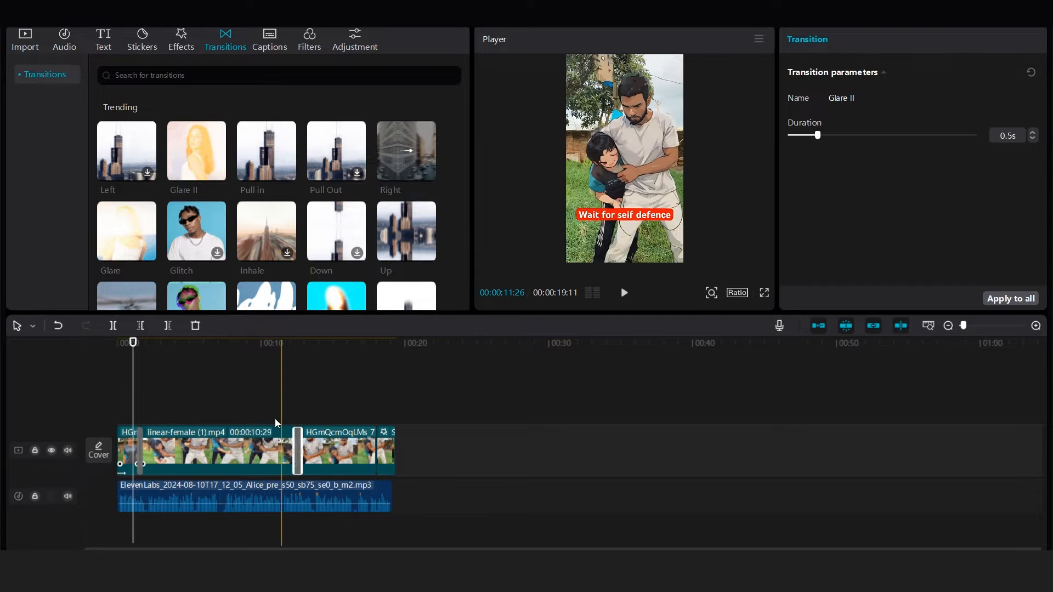
{"action": "left_click_drag", "start_coordinate": [184, 148], "coordinate": [377, 451]}
{"action": "left_click_drag", "start_coordinate": [130, 412], "coordinate": [134, 411]}
{"action": "key", "text": "space"}
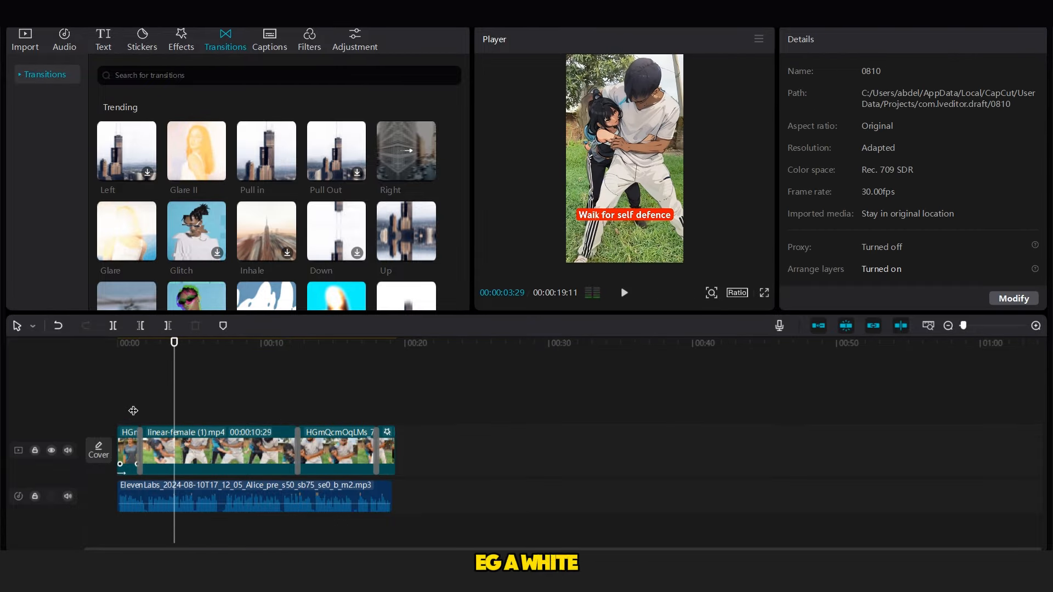
Add the plain white stock clip on a track above the main track and extend it back to the timeline's start, lasting 00:00:19:04
{"action": "left_click", "coordinate": [42, 53]}
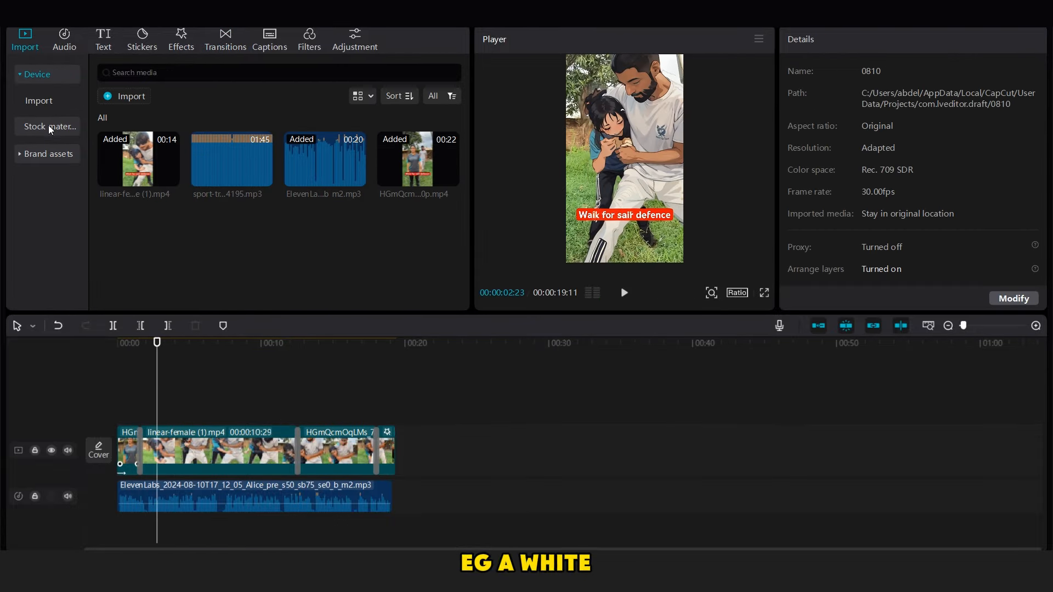
{"action": "left_click", "coordinate": [48, 126]}
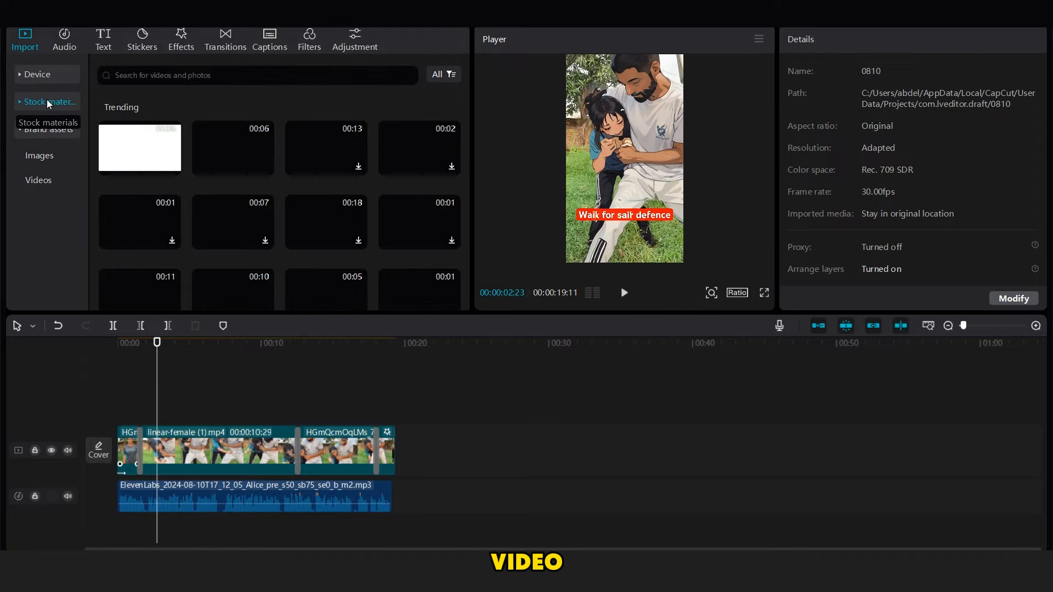
{"action": "left_click_drag", "start_coordinate": [140, 147], "coordinate": [354, 399]}
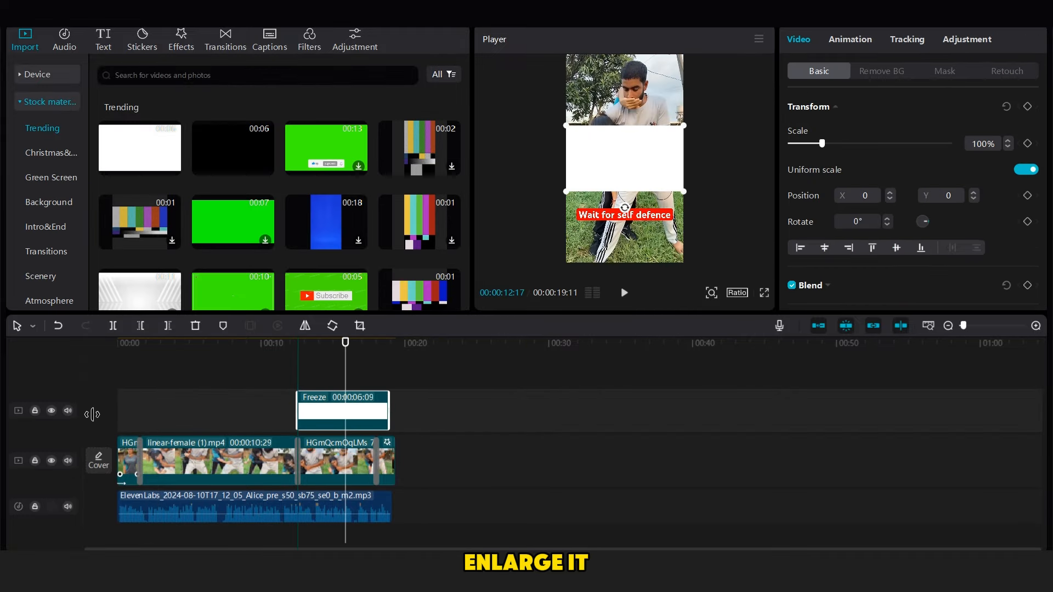
{"action": "left_click_drag", "start_coordinate": [92, 414], "coordinate": [116, 412]}
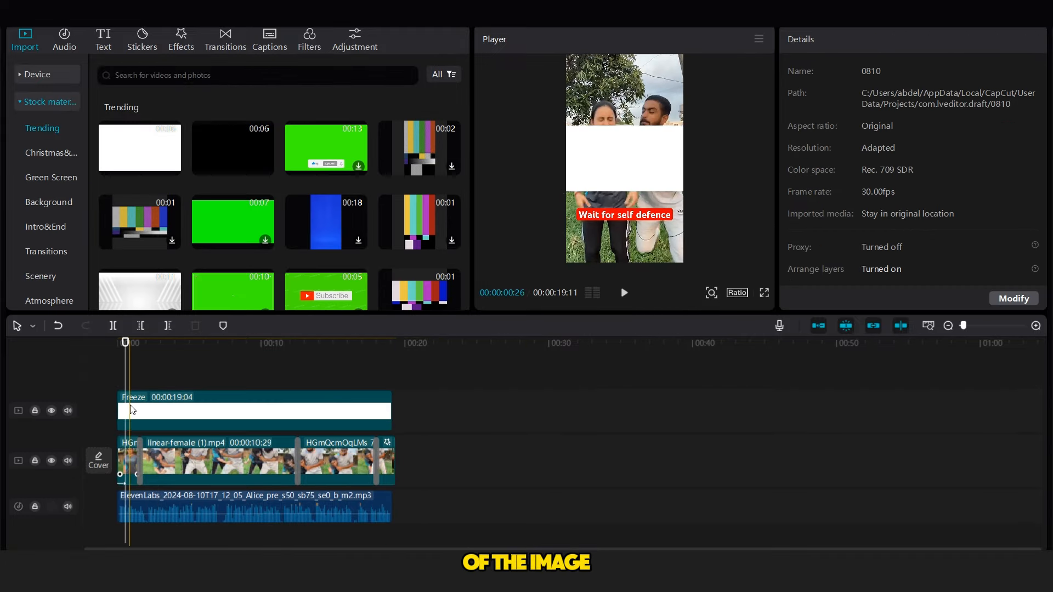
Scale the white clip to 101% and crop it to a narrow horizontal strip
{"action": "left_click", "coordinate": [680, 129]}
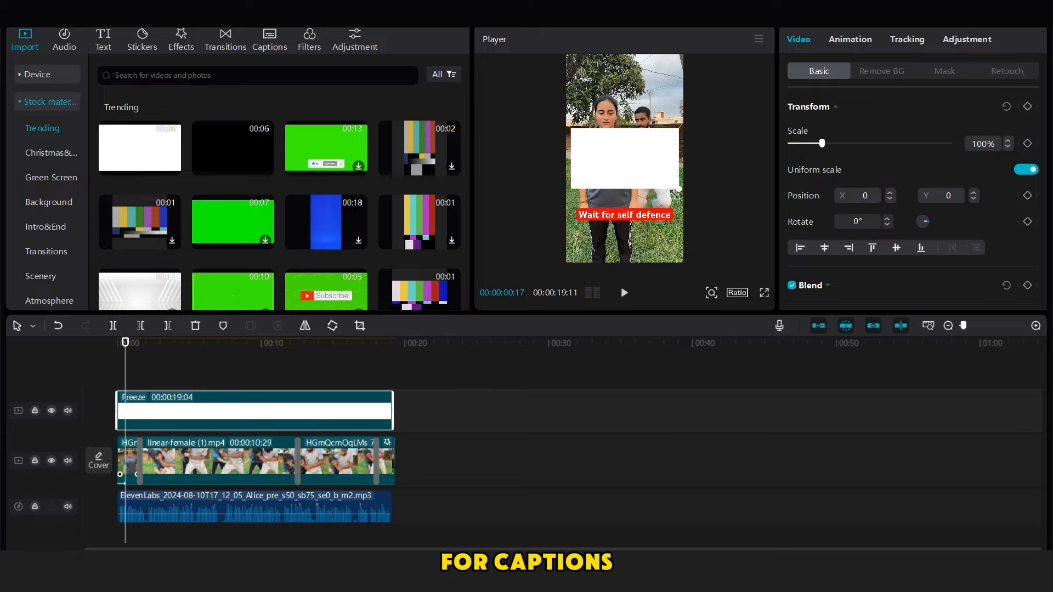
{"action": "left_click", "coordinate": [360, 326]}
{"action": "left_click_drag", "start_coordinate": [526, 176], "coordinate": [527, 332]}
{"action": "left_click", "coordinate": [817, 486]}
{"action": "left_click", "coordinate": [360, 326]}
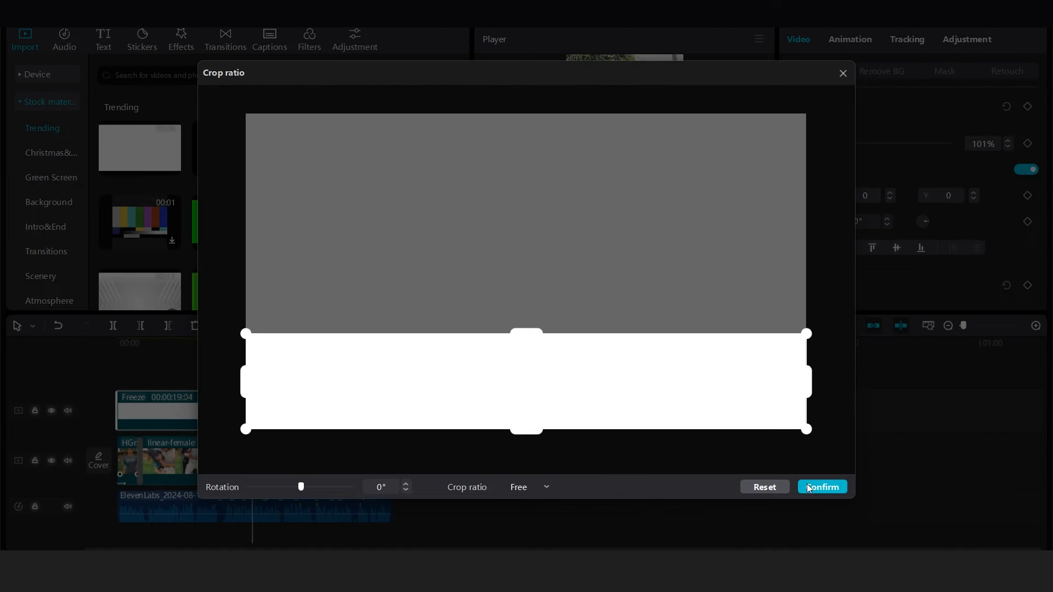
{"action": "left_click", "coordinate": [817, 486]}
Round the white strip's corners with a Rectangle mask and place it over the old caption at 90% scale and Y -992
{"action": "left_click", "coordinate": [346, 371]}
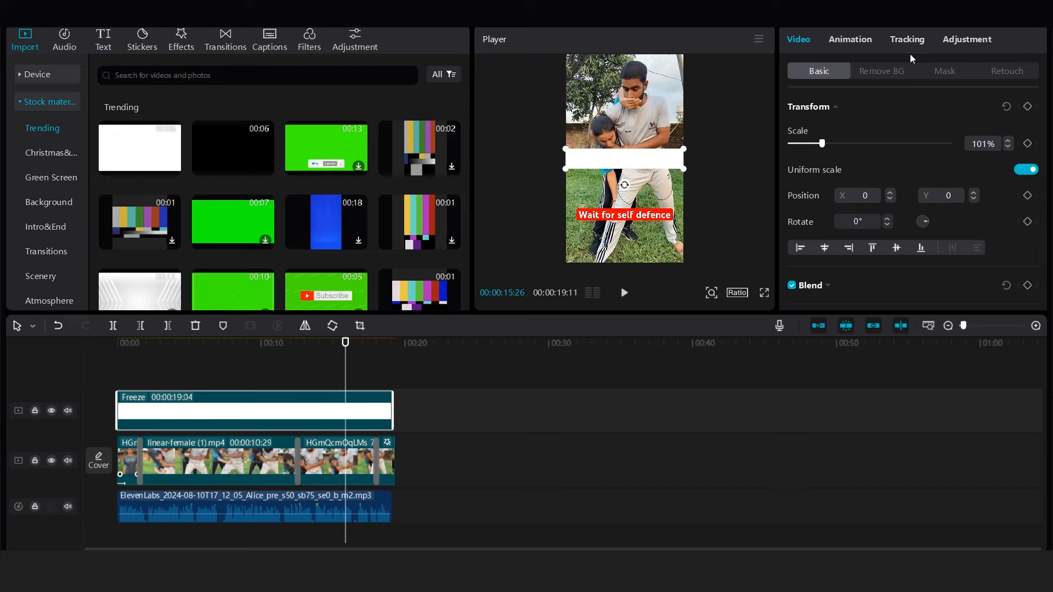
{"action": "left_click", "coordinate": [942, 77]}
{"action": "left_click", "coordinate": [821, 208]}
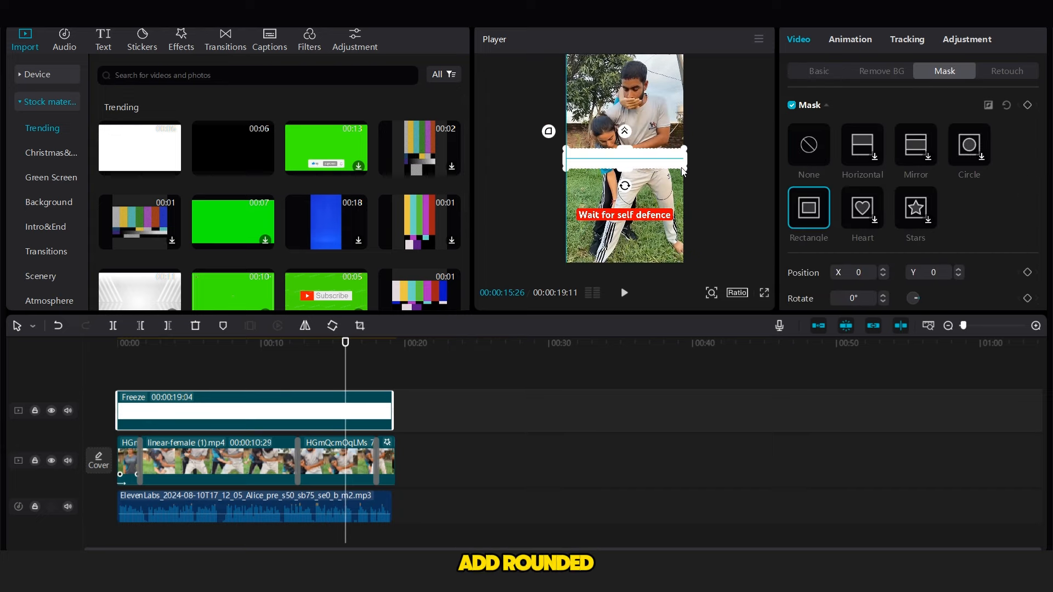
{"action": "scroll", "coordinate": [910, 220], "scroll_direction": "down", "scroll_amount": 3}
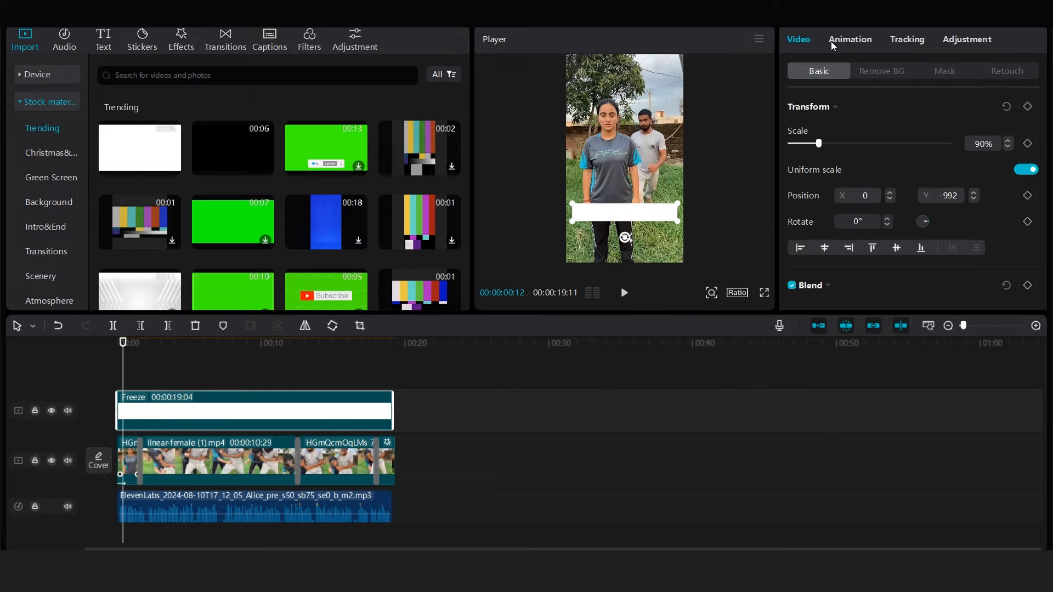
Add an entrance animation to the white bar, set the first main-track clip's entrance animation to Slide Up and preview the result
{"action": "left_click", "coordinate": [851, 39]}
{"action": "left_click", "coordinate": [857, 122]}
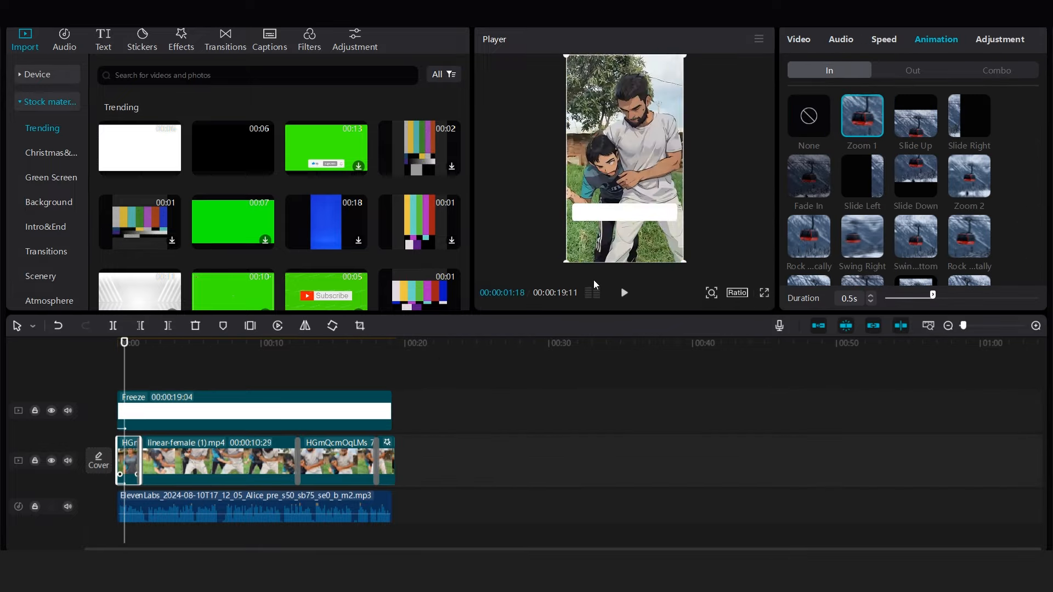
{"action": "left_click", "coordinate": [908, 136]}
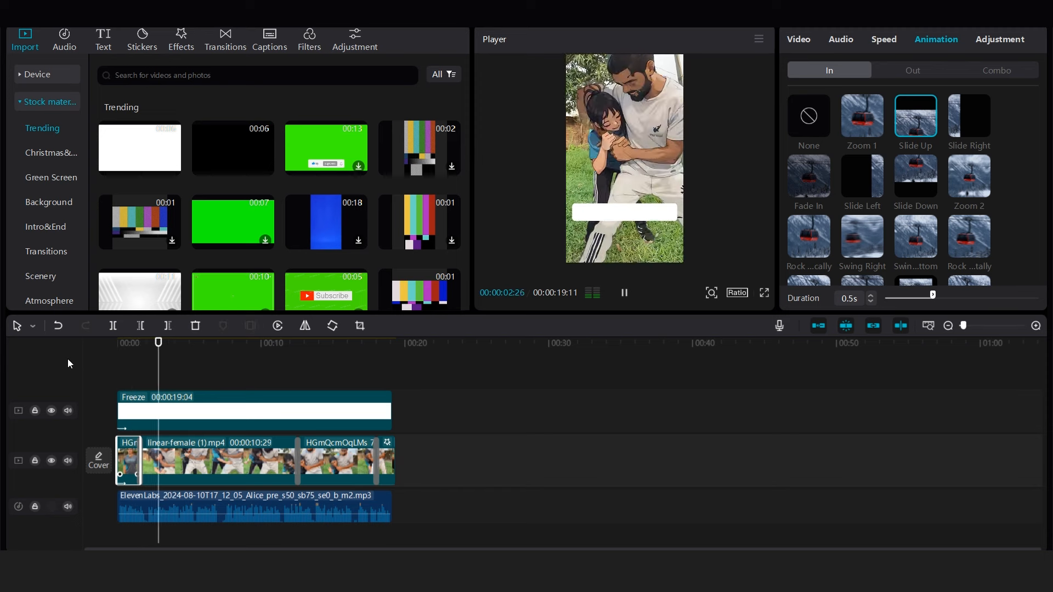
{"action": "left_click", "coordinate": [165, 351]}
Generate automatic English captions, clearing the current captions
{"action": "left_click", "coordinate": [106, 47]}
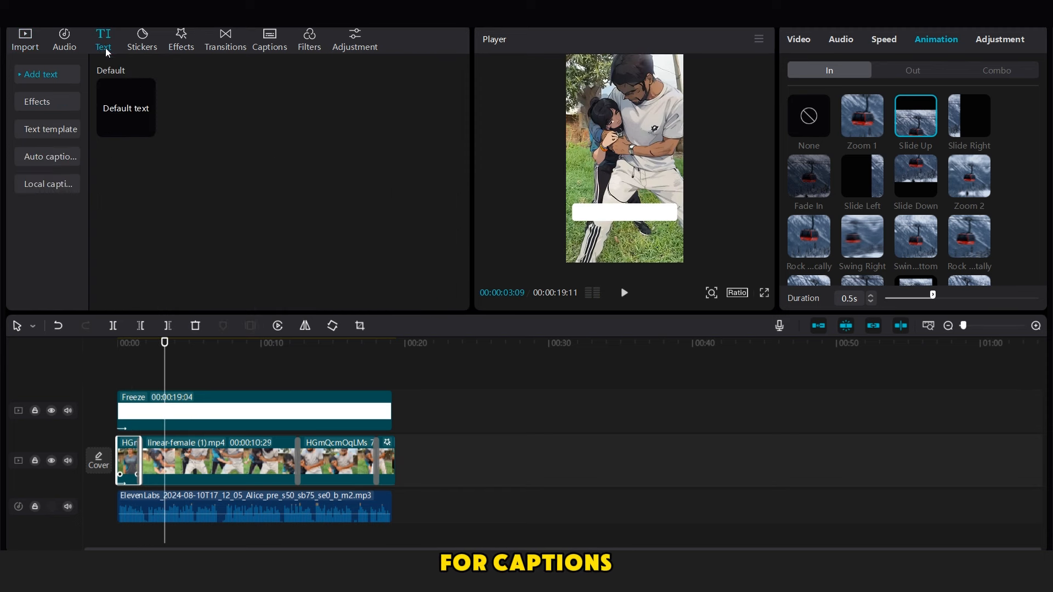
{"action": "left_click", "coordinate": [58, 159]}
{"action": "left_click", "coordinate": [450, 298]}
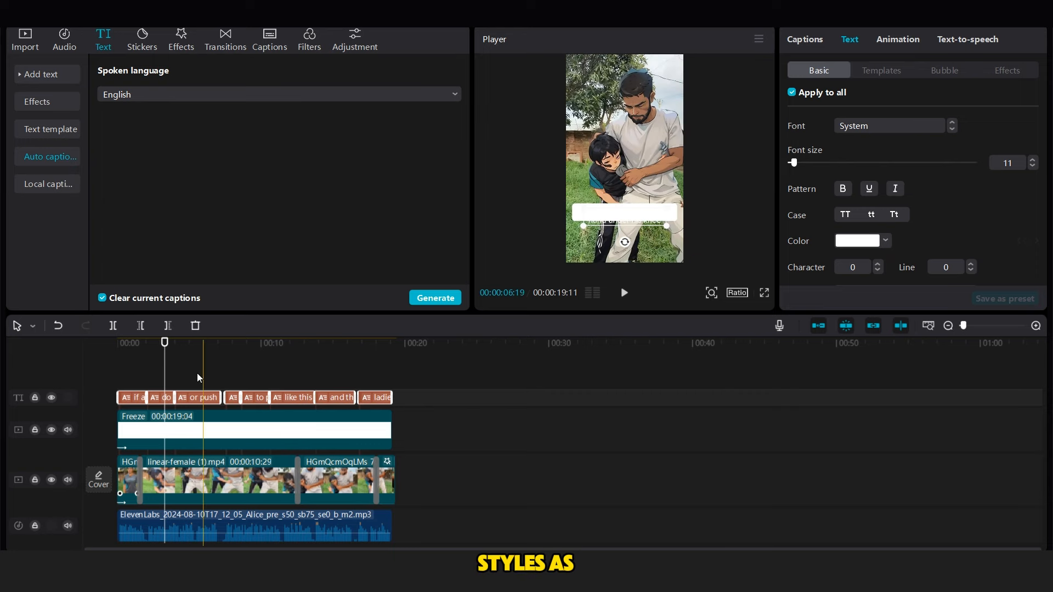
Restyle all the generated captions as black uppercase text
{"action": "left_click", "coordinate": [196, 397]}
{"action": "mouse_move", "coordinate": [1044, 126]}
{"action": "left_mouse_down"}
{"action": "mouse_move", "coordinate": [1044, 152]}
{"action": "mouse_move", "coordinate": [1043, 109]}
{"action": "left_mouse_up"}
{"action": "left_click", "coordinate": [863, 186]}
{"action": "left_click", "coordinate": [866, 285]}
{"action": "left_click", "coordinate": [845, 160]}
{"action": "left_click", "coordinate": [845, 161]}
Try several text templates on all captions, ending with the black serif one on a white background, and center it over the white bar
{"action": "left_click", "coordinate": [881, 70]}
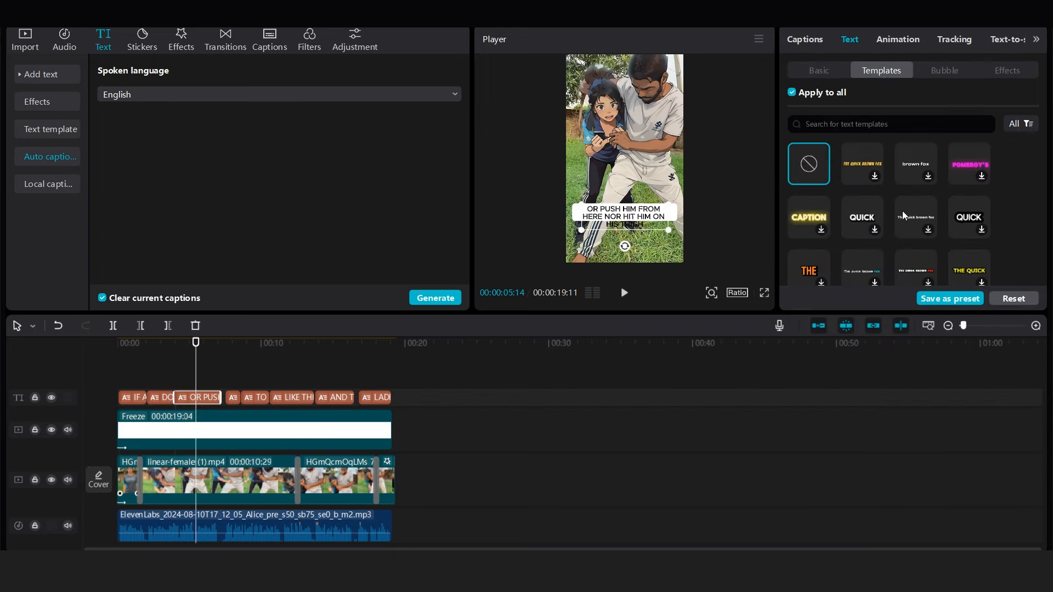
{"action": "scroll", "coordinate": [915, 189], "scroll_direction": "down", "scroll_amount": 5}
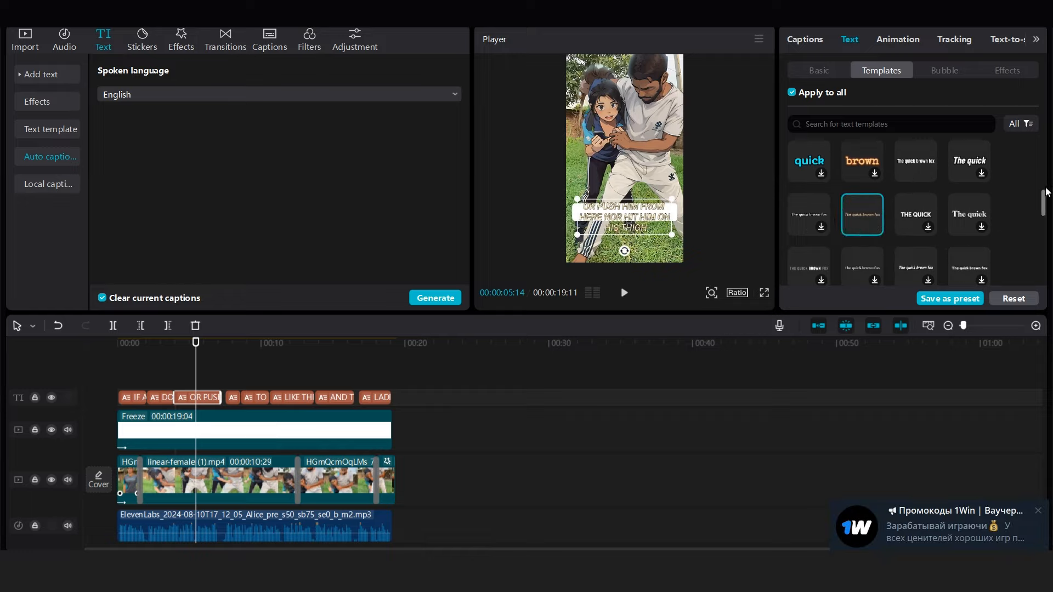
{"action": "scroll", "coordinate": [910, 209], "scroll_direction": "down", "scroll_amount": 3}
{"action": "left_click", "coordinate": [919, 150]}
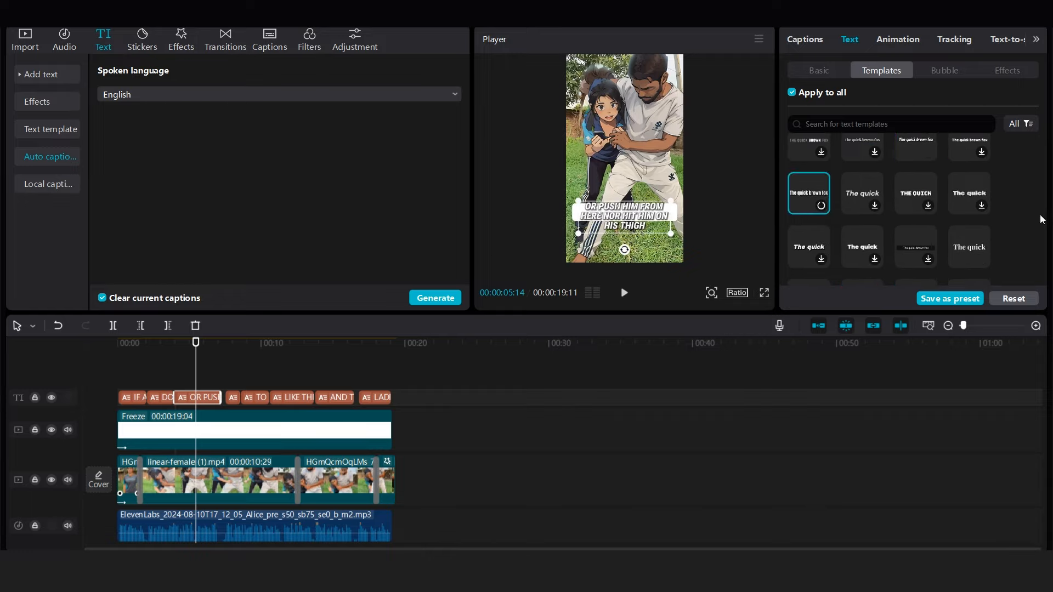
{"action": "left_click_drag", "start_coordinate": [1040, 219], "coordinate": [1041, 256]}
{"action": "left_click", "coordinate": [813, 225]}
{"action": "left_click_drag", "start_coordinate": [623, 219], "coordinate": [624, 212]}
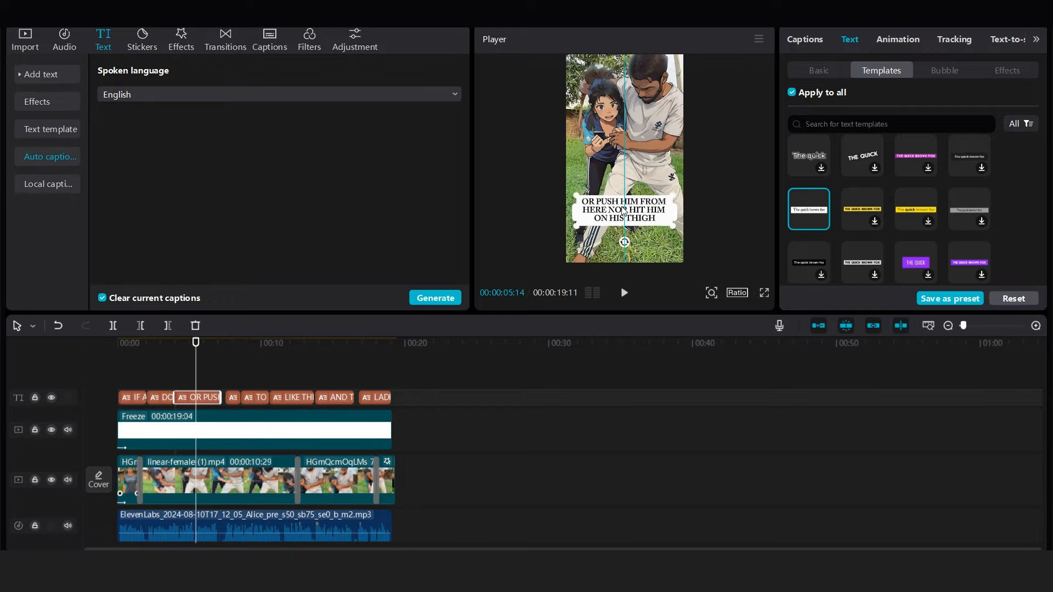
Delete the white bar behind the captions, then undo the deletion and the white-background caption template
{"action": "left_click", "coordinate": [33, 370]}
{"action": "left_click", "coordinate": [131, 430]}
{"action": "key", "text": "Delete"}
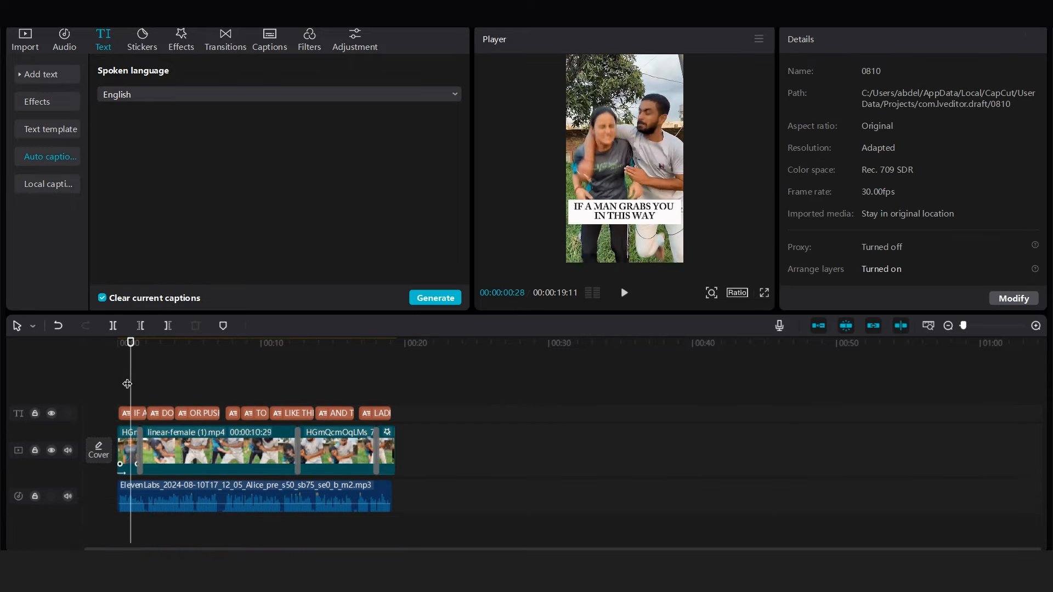
{"action": "left_click", "coordinate": [121, 378]}
{"action": "left_click", "coordinate": [59, 327]}
{"action": "left_click", "coordinate": [59, 327]}
Apply a template that reveals a few words at a time to all captions and switch their font to a condensed one
{"action": "left_click", "coordinate": [126, 376]}
{"action": "left_click_drag", "start_coordinate": [624, 244], "coordinate": [624, 213]}
{"action": "left_click", "coordinate": [133, 398]}
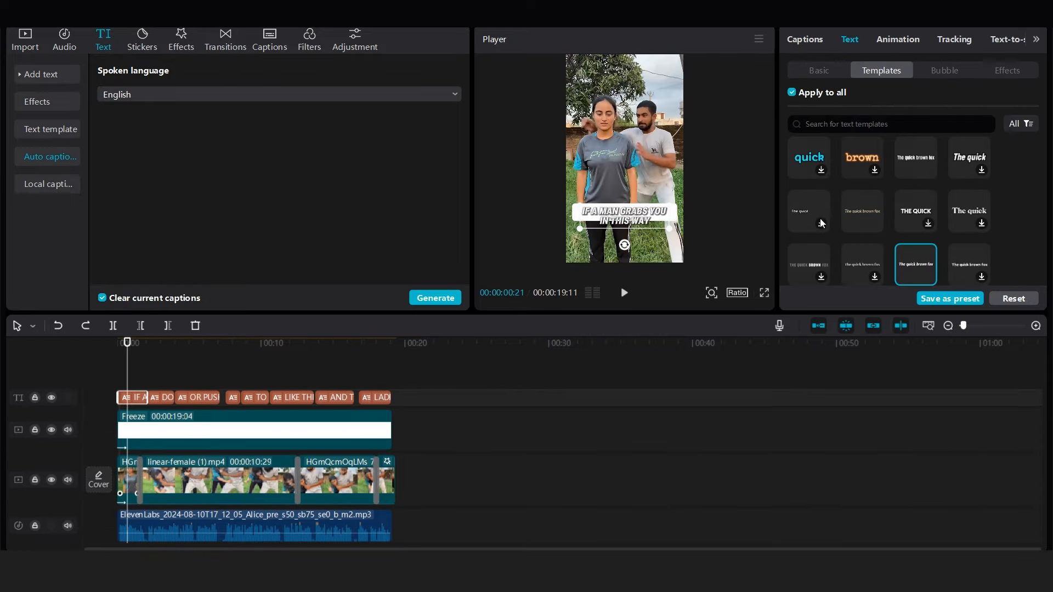
{"action": "left_click", "coordinate": [825, 71]}
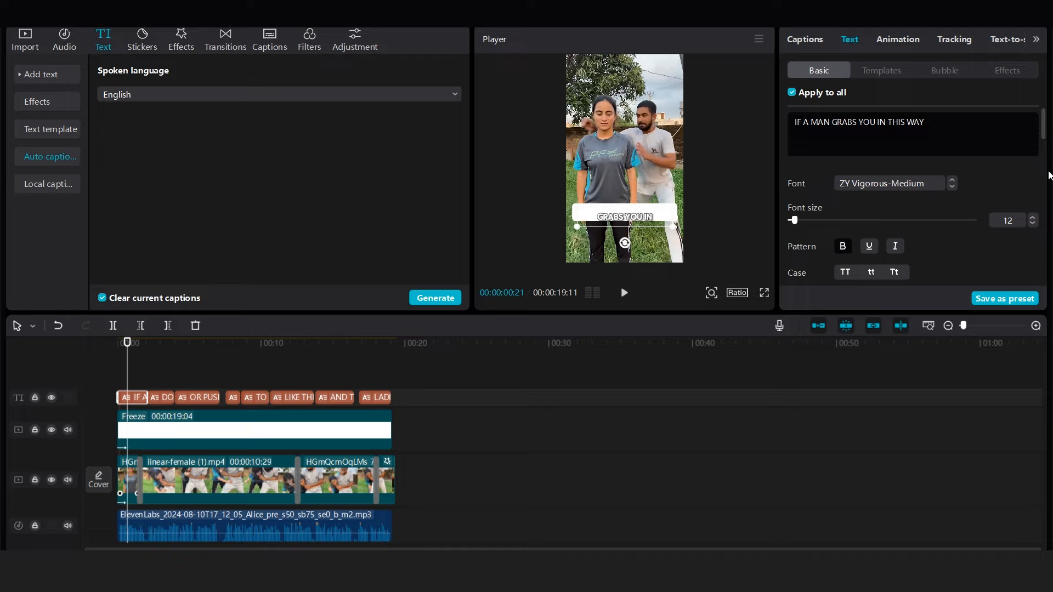
{"action": "left_click", "coordinate": [908, 186]}
{"action": "left_click", "coordinate": [870, 181]}
{"action": "scroll", "coordinate": [817, 203], "scroll_direction": "down", "scroll_amount": 10}
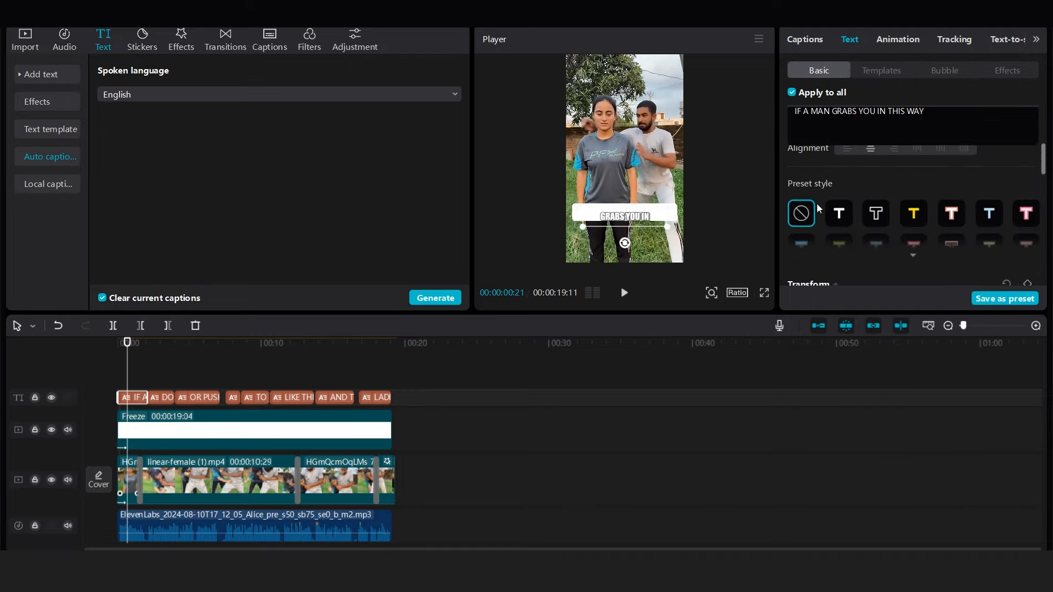
Color all captions yellow with a black stroke of thickness 100 and center them on the white bar
{"action": "scroll", "coordinate": [933, 181], "scroll_direction": "up", "scroll_amount": 5}
{"action": "left_click", "coordinate": [858, 158]}
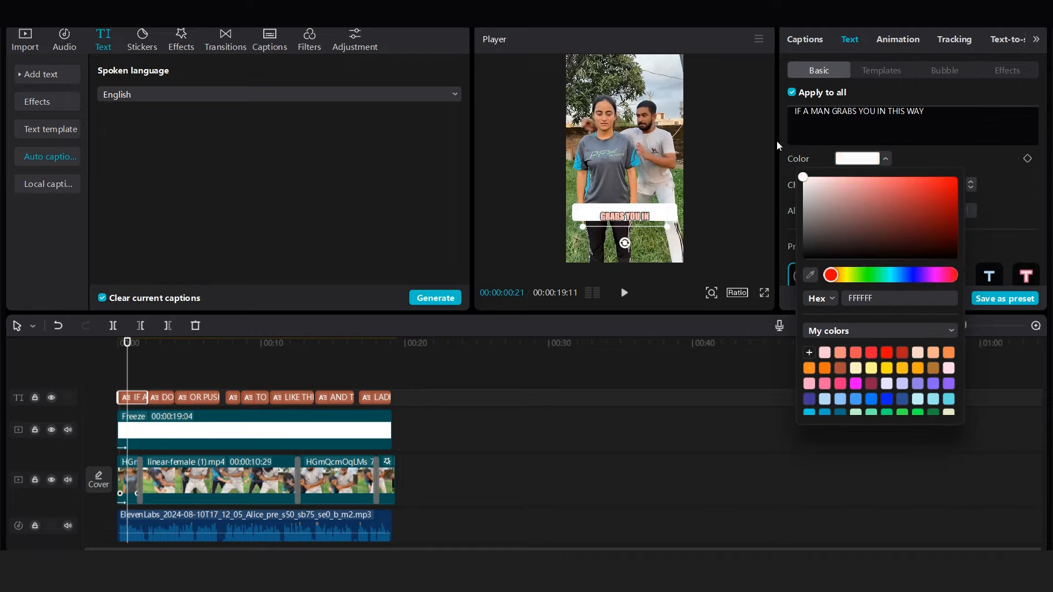
{"action": "left_click", "coordinate": [630, 219]}
{"action": "scroll", "coordinate": [987, 197], "scroll_direction": "down", "scroll_amount": 6}
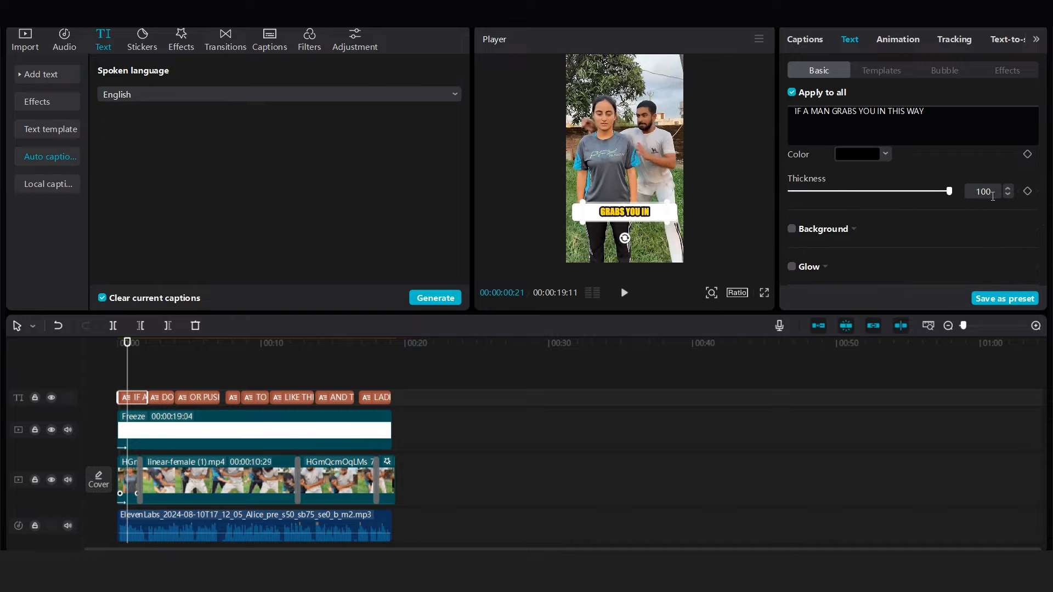
Try the Pop Up entrance animation on the first caption, then undo it
{"action": "left_click", "coordinate": [49, 366]}
{"action": "left_click", "coordinate": [126, 397]}
{"action": "left_click", "coordinate": [903, 39]}
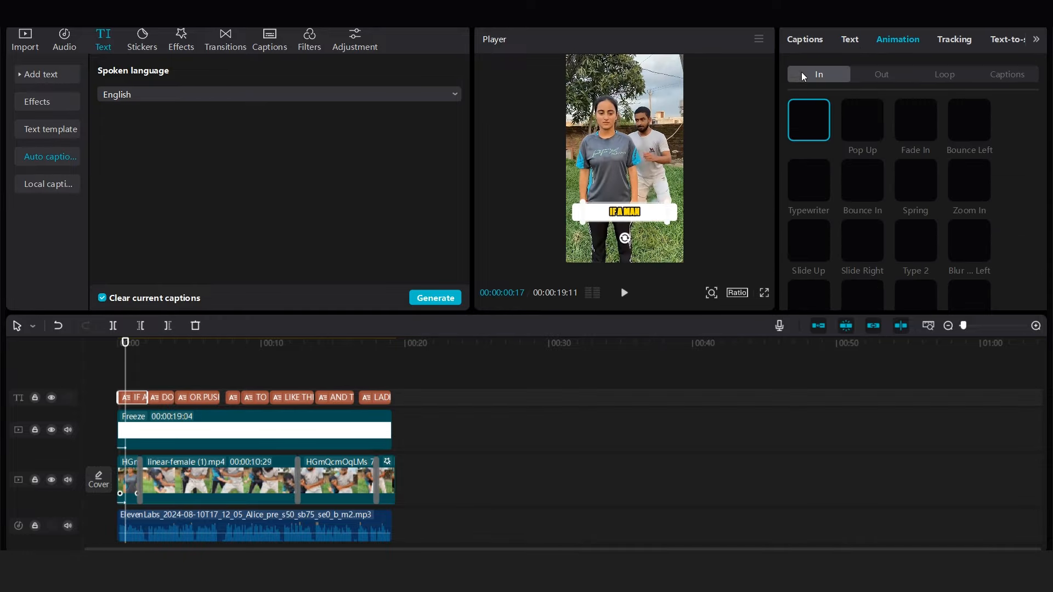
{"action": "left_click", "coordinate": [868, 133]}
{"action": "left_click", "coordinate": [58, 326]}
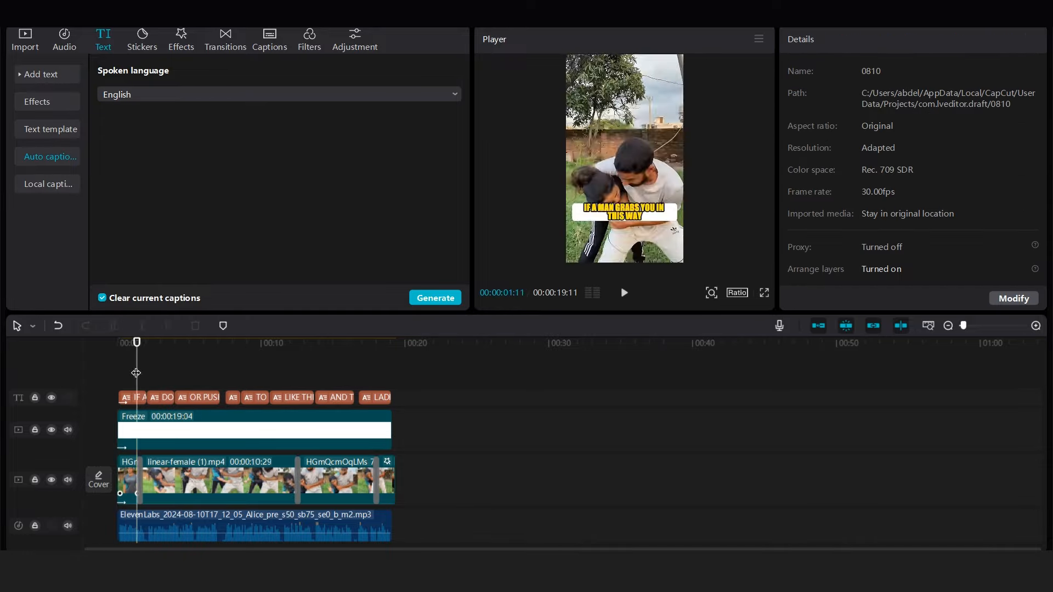
{"action": "key", "text": "space"}
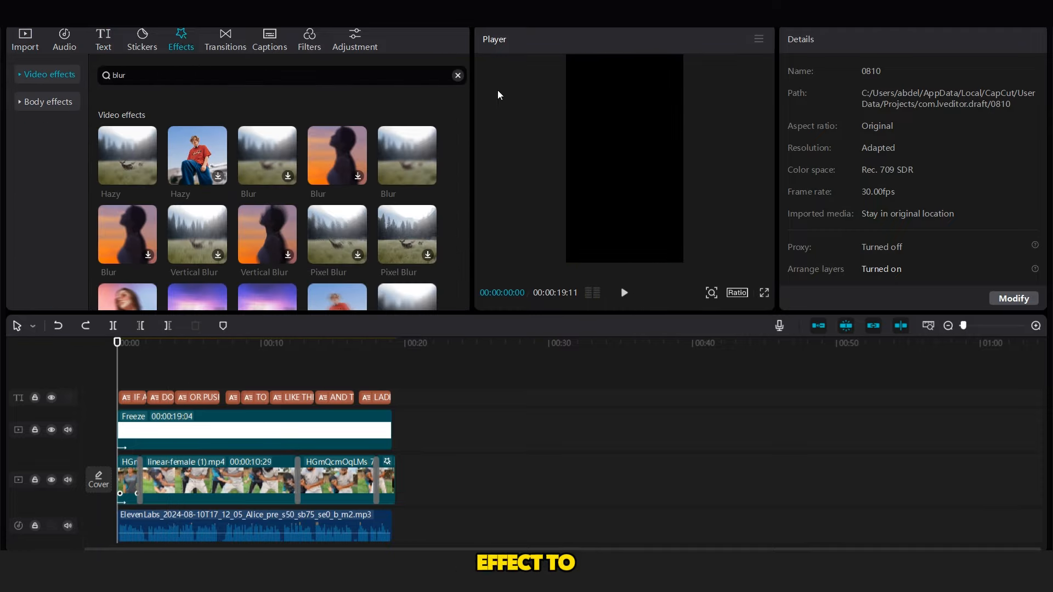
Search the video effects for "vignette" and apply the Vignette effect to every clip on the main track
{"action": "left_click", "coordinate": [458, 75]}
{"action": "left_click", "coordinate": [130, 116]}
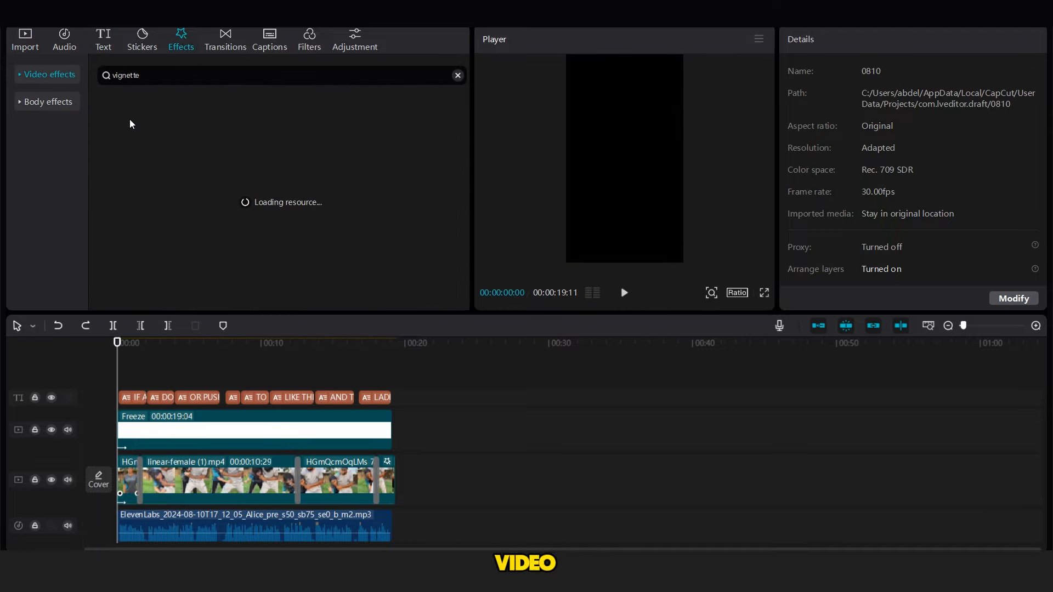
{"action": "left_click_drag", "start_coordinate": [125, 479], "coordinate": [128, 480]}
{"action": "left_click_drag", "start_coordinate": [124, 162], "coordinate": [388, 472]}
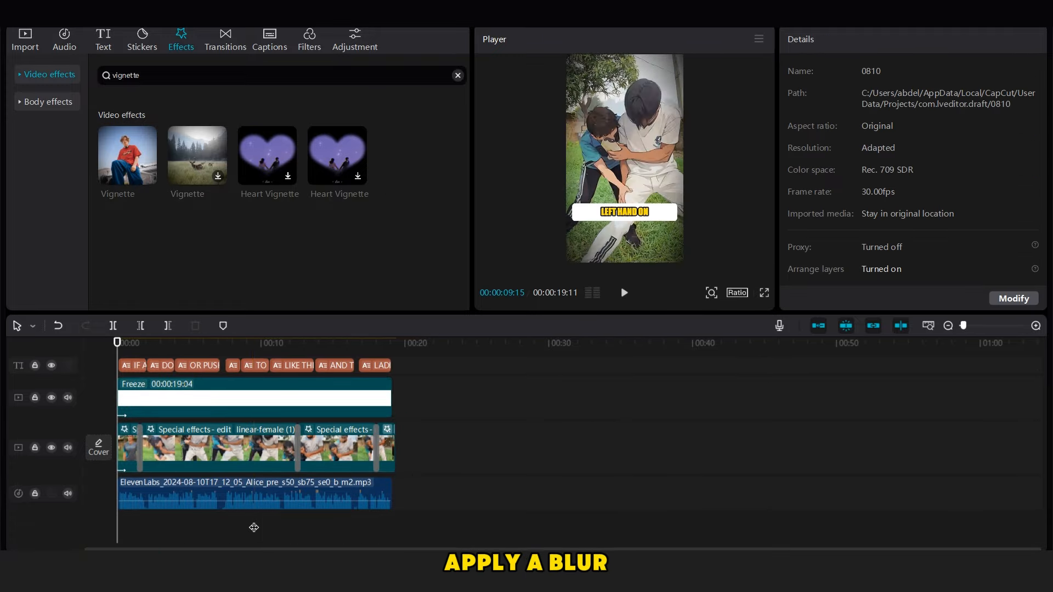
Set the Vignette effect's texture to 70 on the first three main-track clips
{"action": "left_click", "coordinate": [129, 442]}
{"action": "left_click_drag", "start_coordinate": [974, 132], "coordinate": [930, 132]}
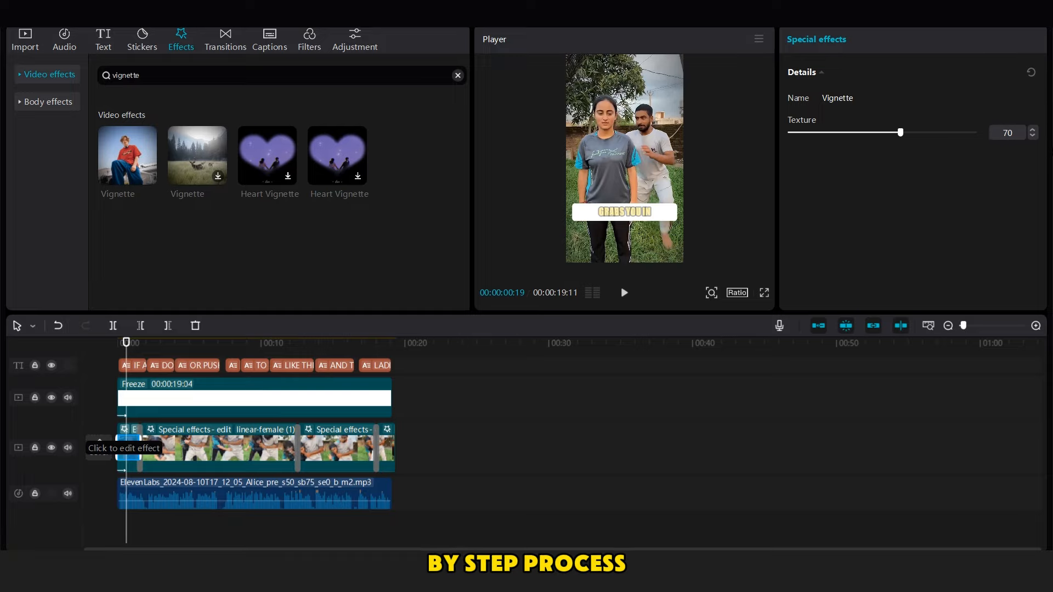
{"action": "left_click", "coordinate": [165, 445]}
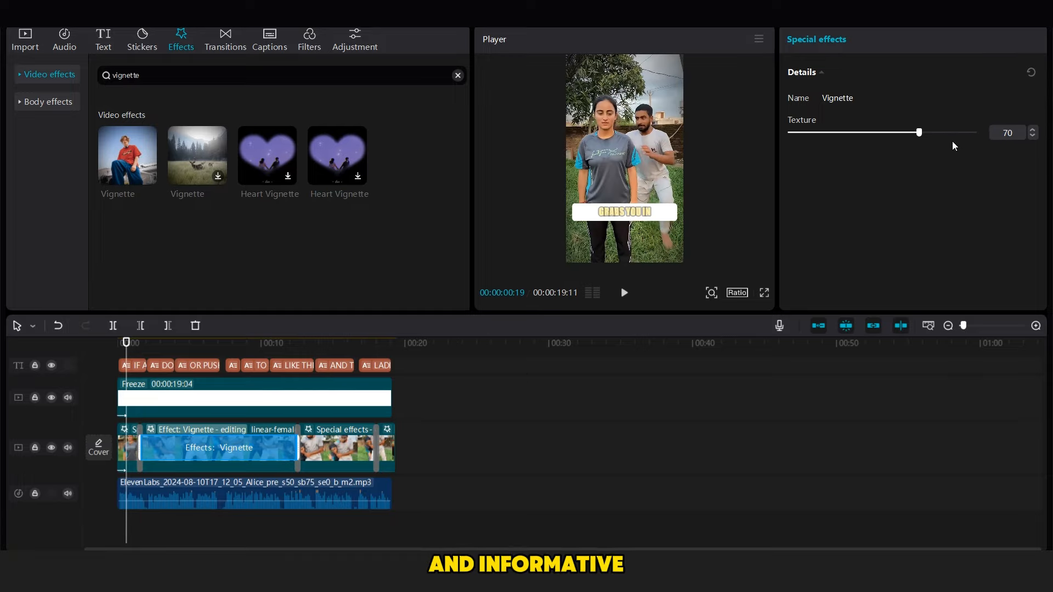
{"action": "left_click", "coordinate": [329, 447]}
{"action": "left_click", "coordinate": [1009, 133]}
{"action": "type", "text": "7"}
Open the Vignette effect on the last clip for editing and extend the white bar to the video's end at 00:00:19:11
{"action": "left_click", "coordinate": [388, 429]}
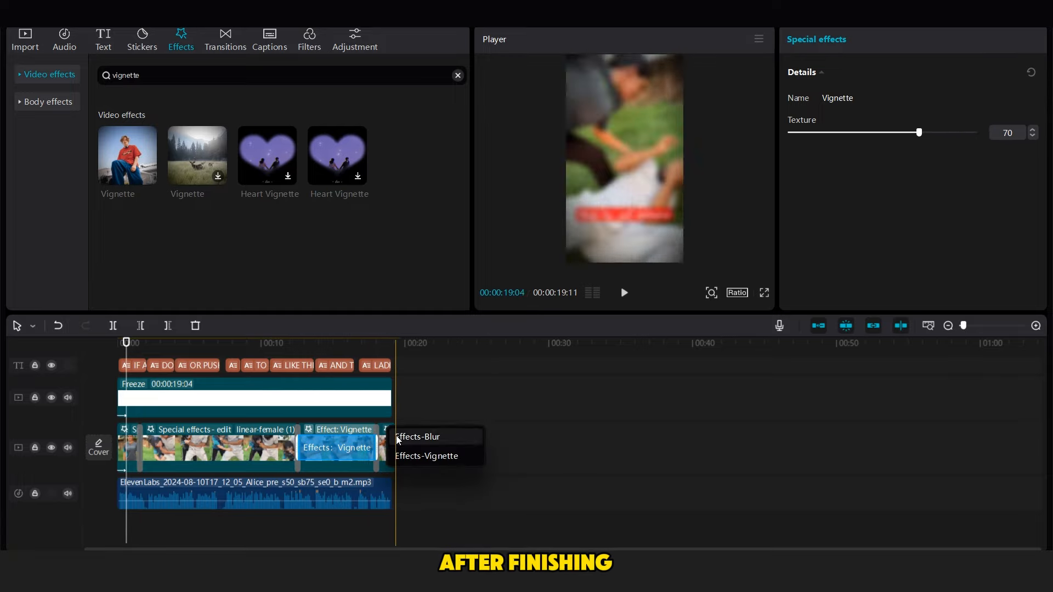
{"action": "left_click", "coordinate": [428, 454]}
{"action": "left_click", "coordinate": [394, 385]}
{"action": "left_click_drag", "start_coordinate": [392, 385], "coordinate": [396, 385]}
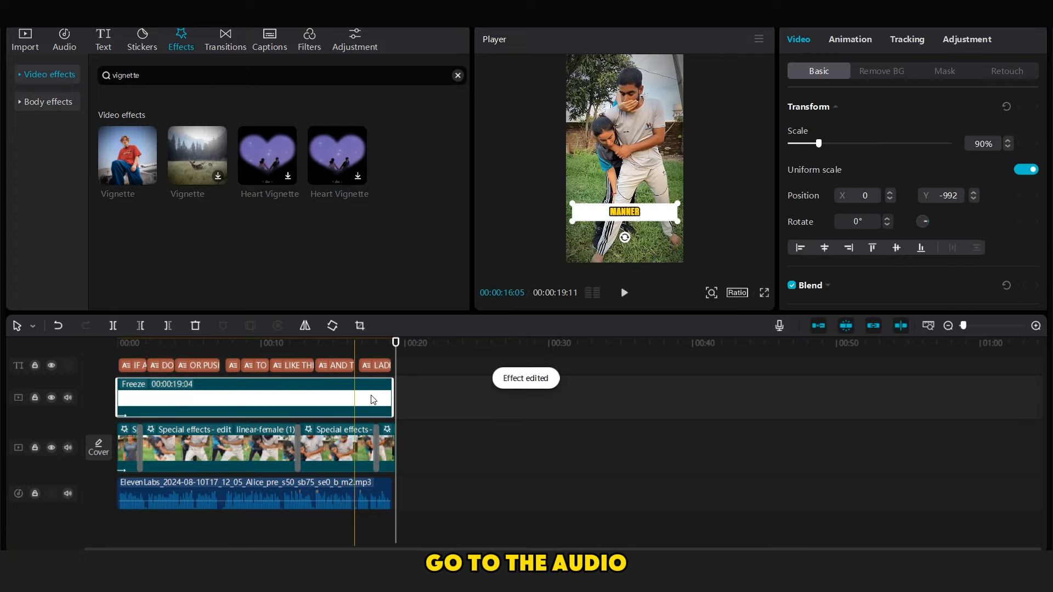
Search the audio library for "camera shutter sound" and preview the Camera shutter 2 sound
{"action": "left_click", "coordinate": [25, 41]}
{"action": "left_click", "coordinate": [39, 96]}
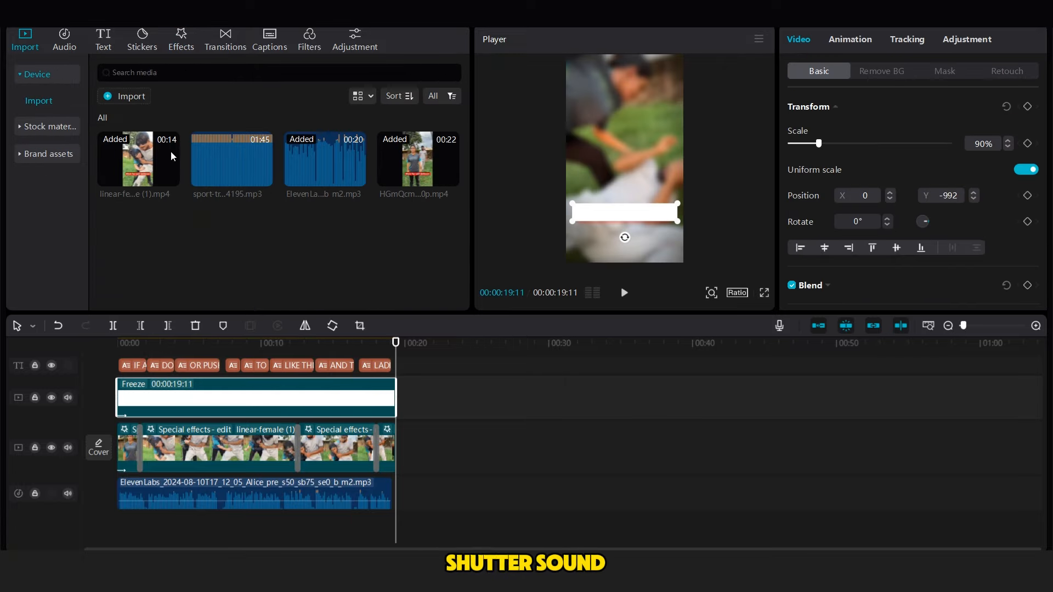
{"action": "left_click", "coordinate": [64, 41]}
{"action": "left_click", "coordinate": [148, 75]}
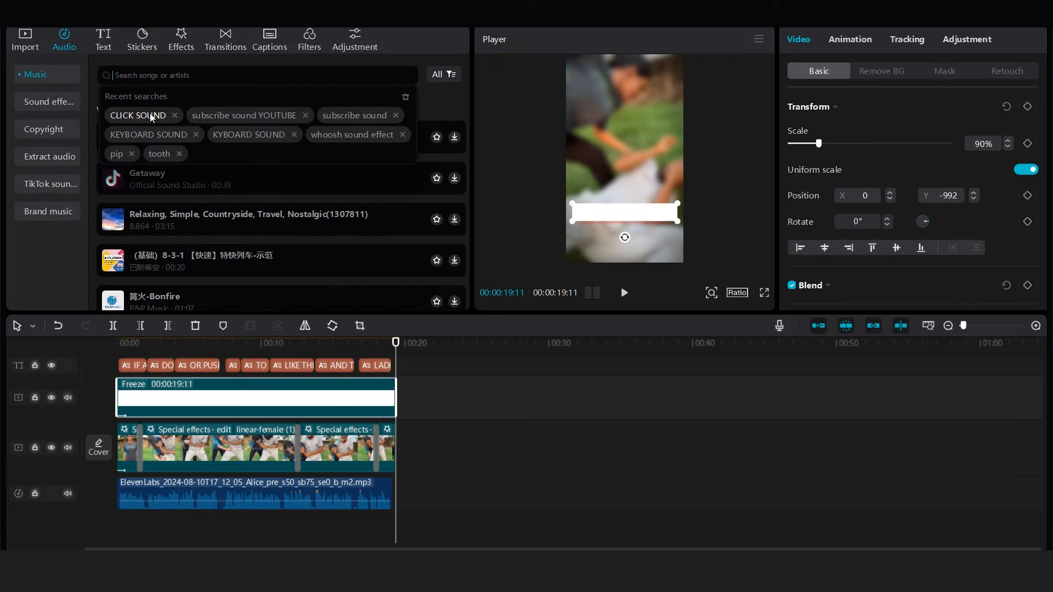
{"action": "type", "text": "camera"}
{"action": "left_click", "coordinate": [184, 98]}
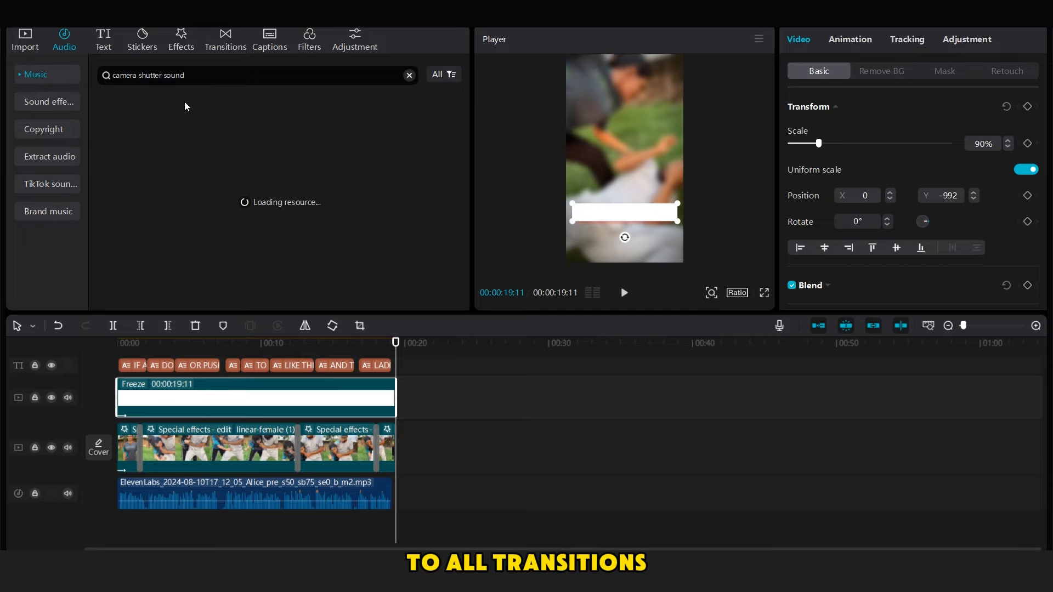
{"action": "left_click", "coordinate": [219, 112]}
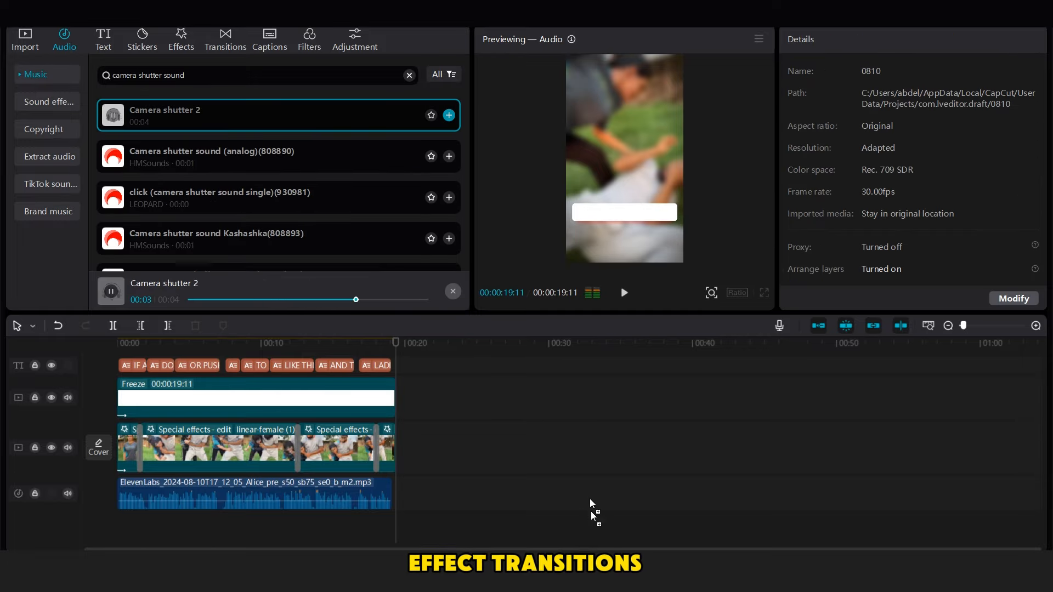
Add the Camera shutter 2 sound to the timeline, trim it short and place it under the first transition
{"action": "left_click_drag", "start_coordinate": [590, 504], "coordinate": [497, 494]}
{"action": "left_click", "coordinate": [168, 326]}
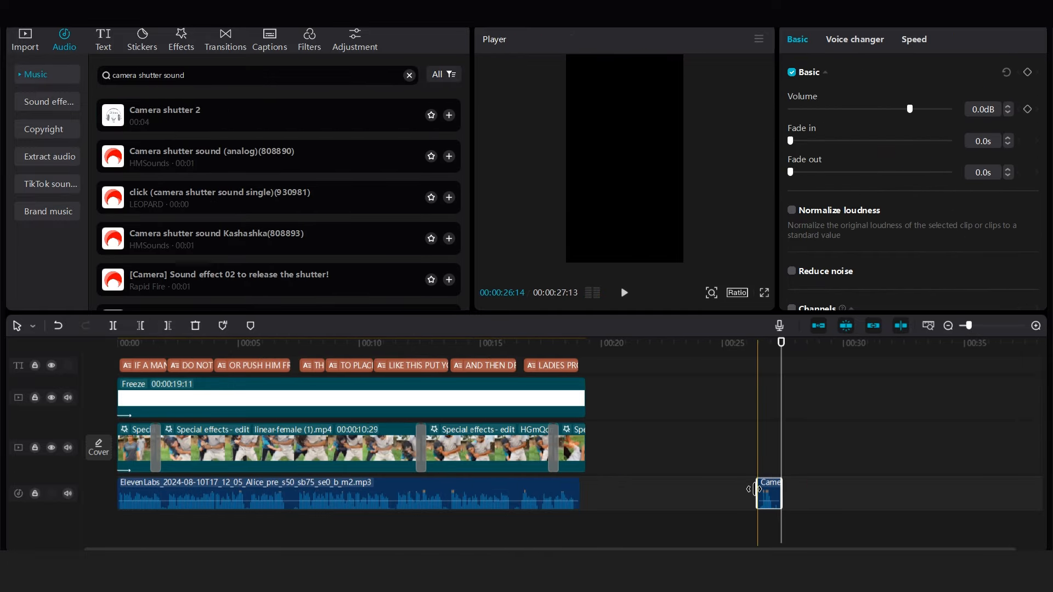
{"action": "left_click_drag", "start_coordinate": [756, 490], "coordinate": [150, 515]}
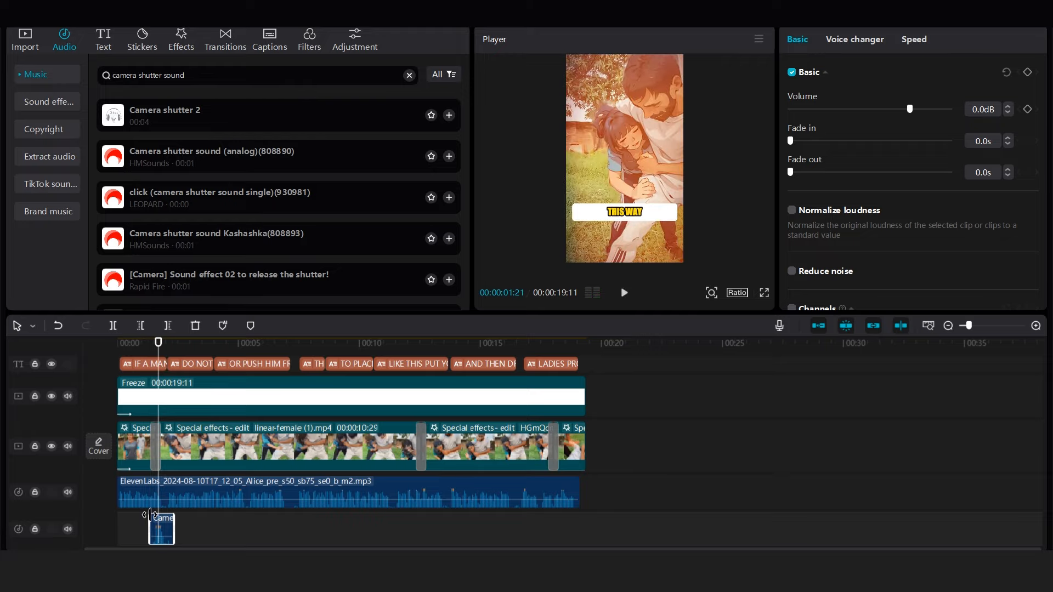
Paste copies of the trimmed shutter sound under the second and third transitions
{"action": "key", "text": "space"}
{"action": "left_click", "coordinate": [414, 521]}
{"action": "key", "text": "ctrl+v"}
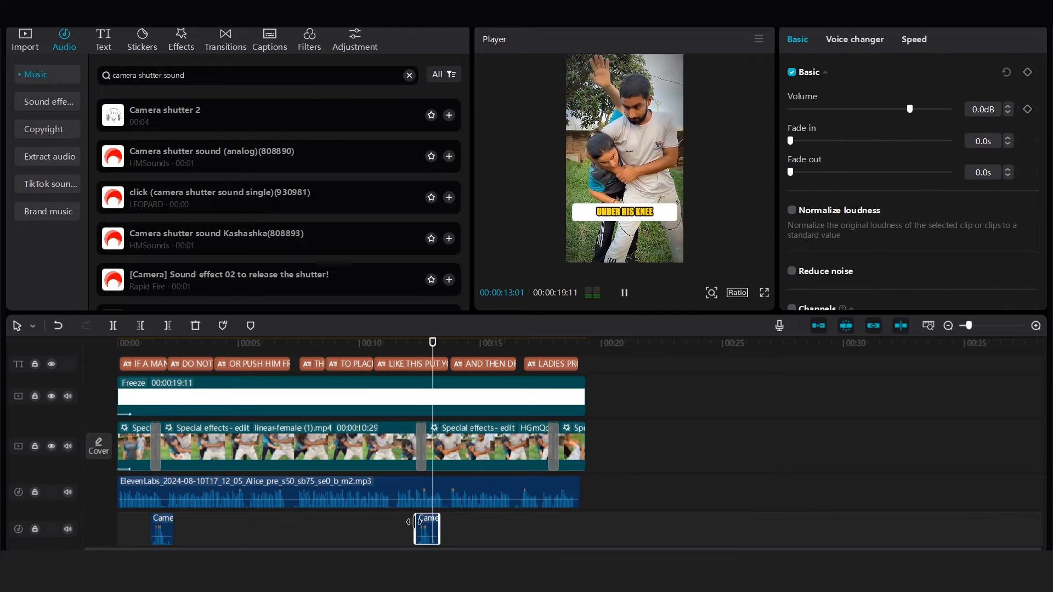
{"action": "left_click", "coordinate": [521, 528]}
{"action": "key", "text": "ctrl+v"}
{"action": "key", "text": "space"}
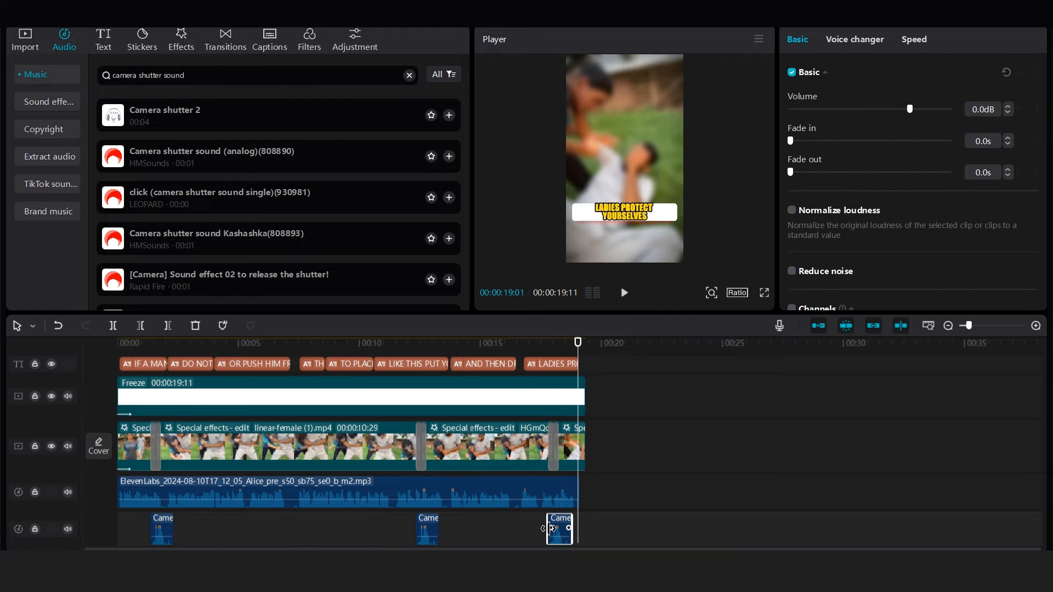
Adjust the crop of the white freeze bar so it is taller behind the two-line caption
{"action": "left_click", "coordinate": [561, 344]}
{"action": "left_click", "coordinate": [548, 395]}
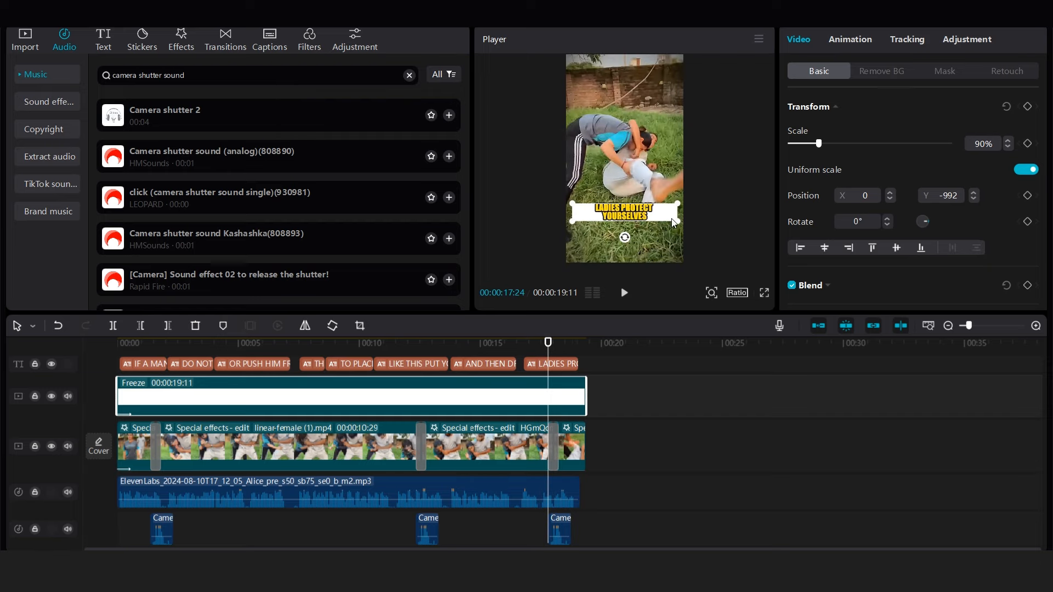
{"action": "left_click", "coordinate": [364, 327]}
{"action": "left_click_drag", "start_coordinate": [530, 335], "coordinate": [530, 310]}
Cut the green-screen clip down to the red cross and chroma key its green with intensity 100 and shadow 100
{"action": "left_click", "coordinate": [823, 487]}
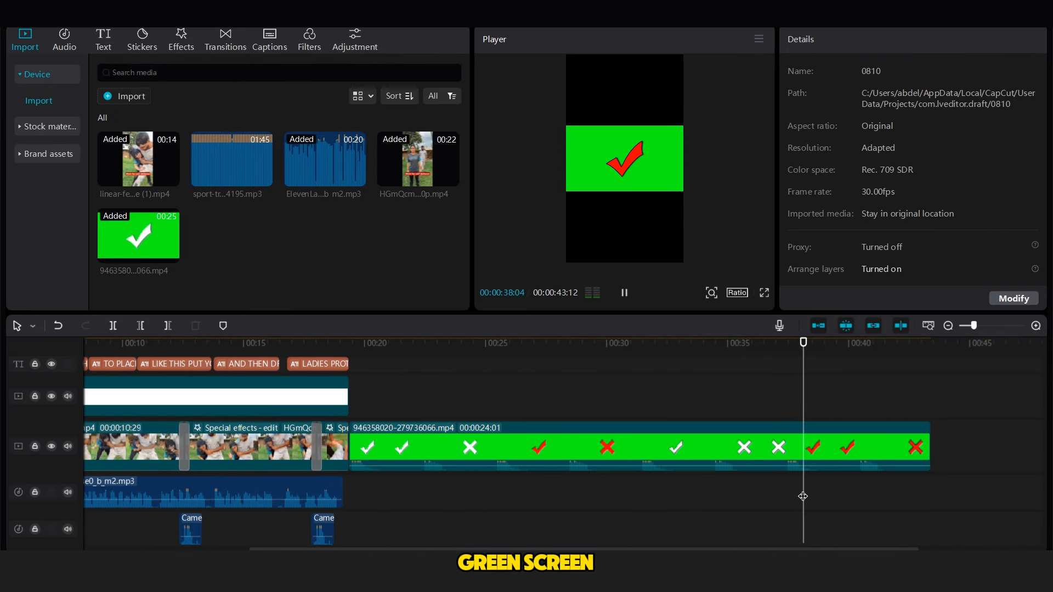
{"action": "key", "text": "space"}
{"action": "left_click", "coordinate": [795, 450]}
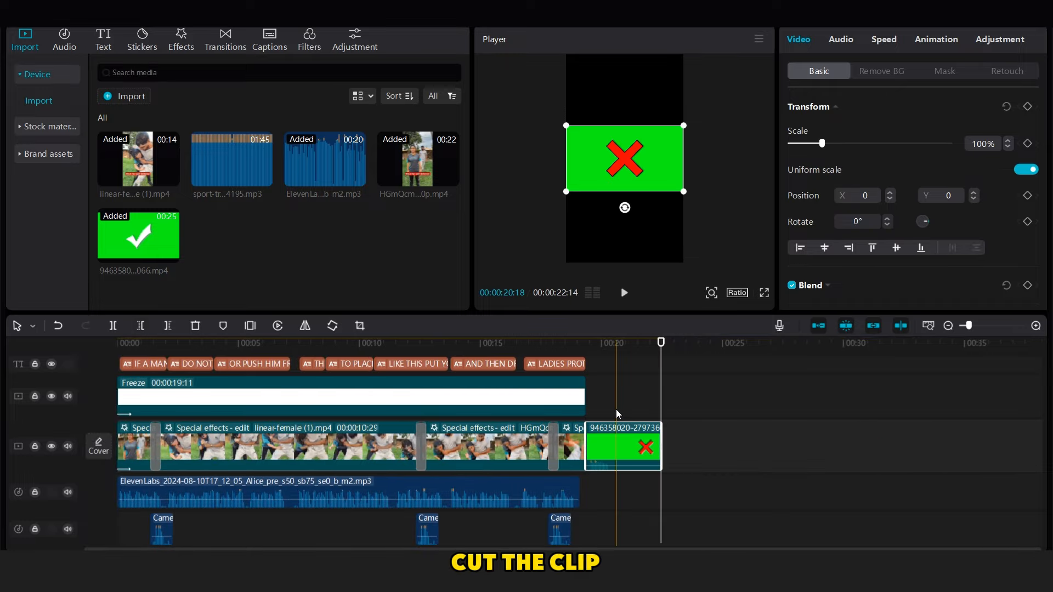
{"action": "left_click_drag", "start_coordinate": [647, 451], "coordinate": [646, 451]}
{"action": "left_click", "coordinate": [885, 71]}
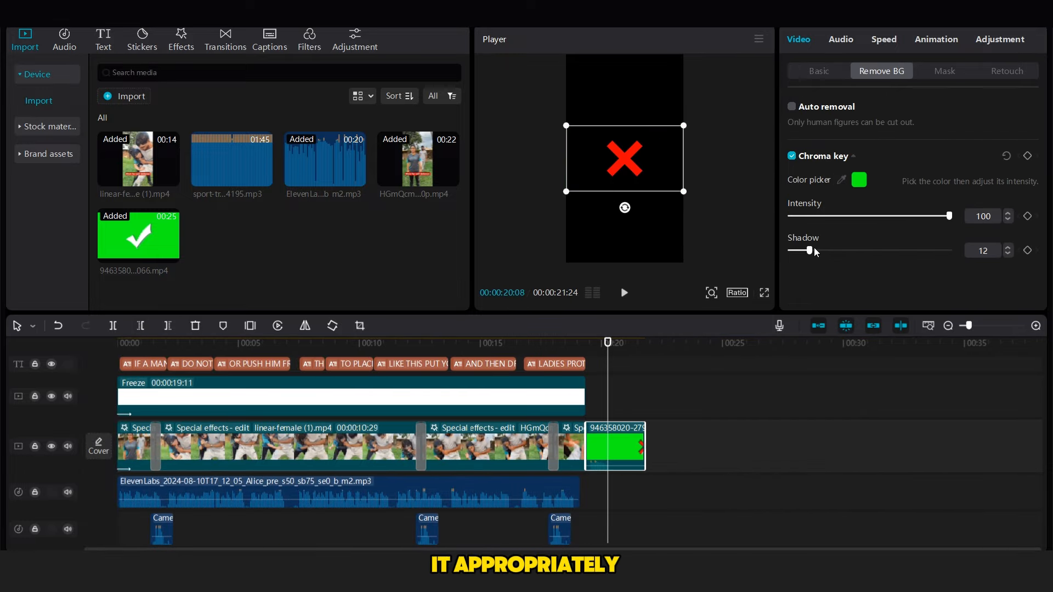
{"action": "left_click_drag", "start_coordinate": [814, 252], "coordinate": [994, 256]}
Move the keyed red-cross clip to an overlay just before the THE CORRECT METHOD caption and trim off its end
{"action": "key", "text": "Delete"}
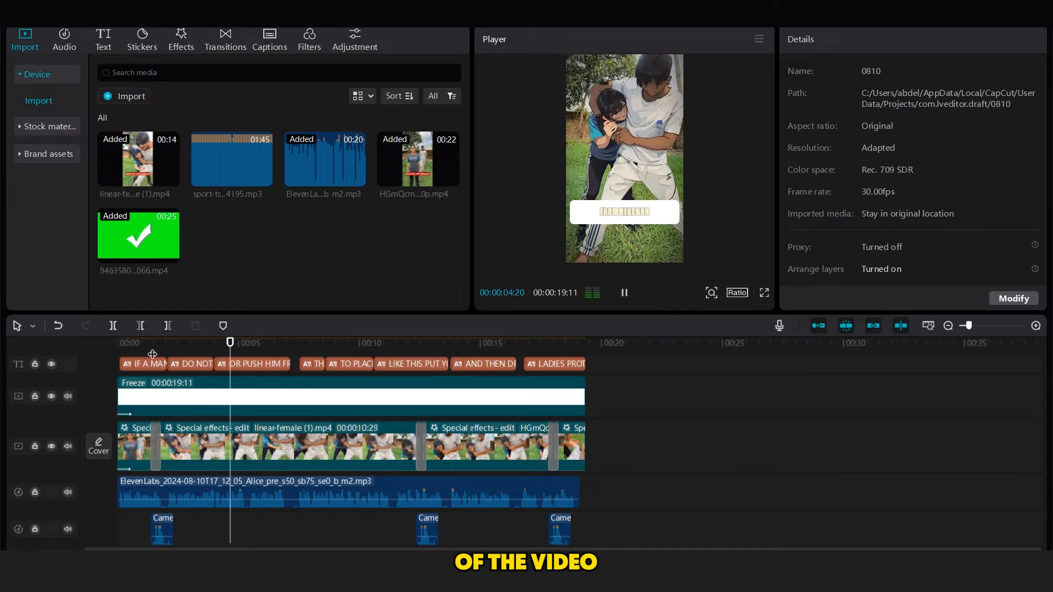
{"action": "key", "text": "ctrl+v"}
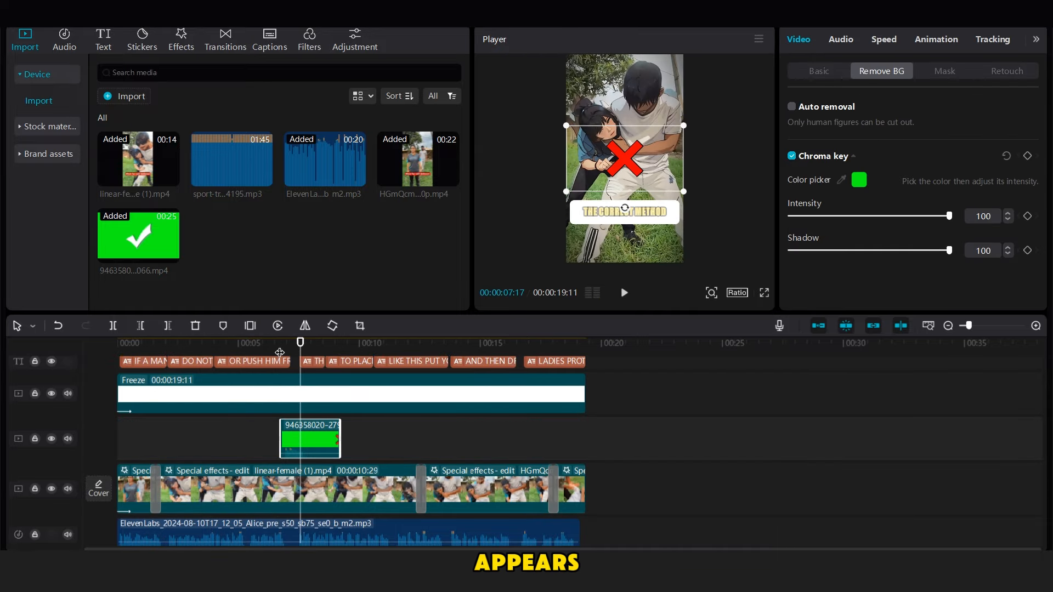
{"action": "key", "text": "w"}
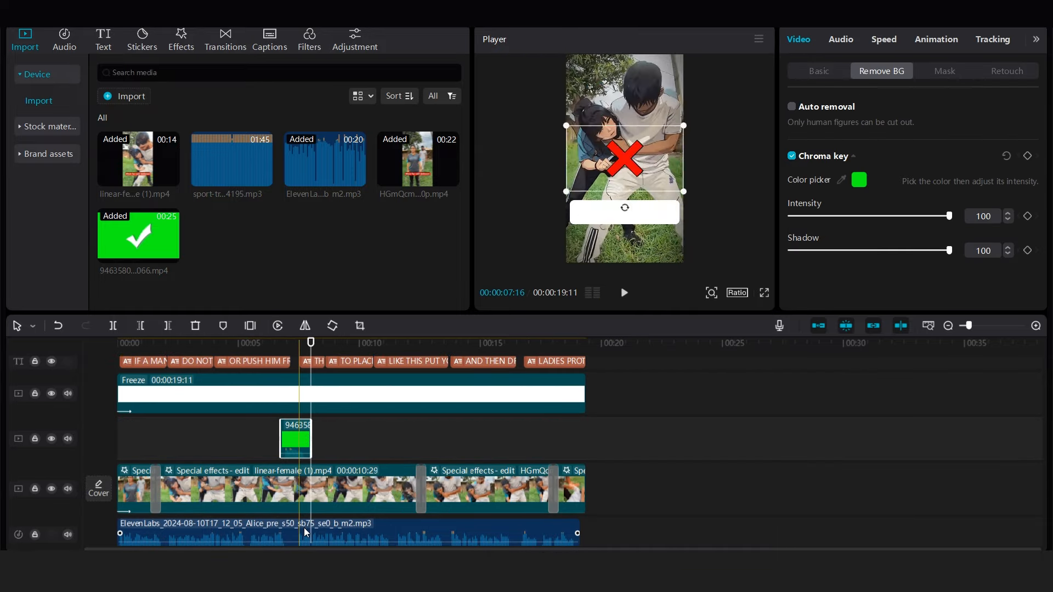
Split the narration just before the THE CORRECT METHOD caption and shift the second part to the red-cross overlay's end
{"action": "left_click", "coordinate": [311, 535]}
{"action": "scroll", "coordinate": [380, 356], "scroll_direction": "up", "scroll_amount": 3}
{"action": "left_click", "coordinate": [380, 349]}
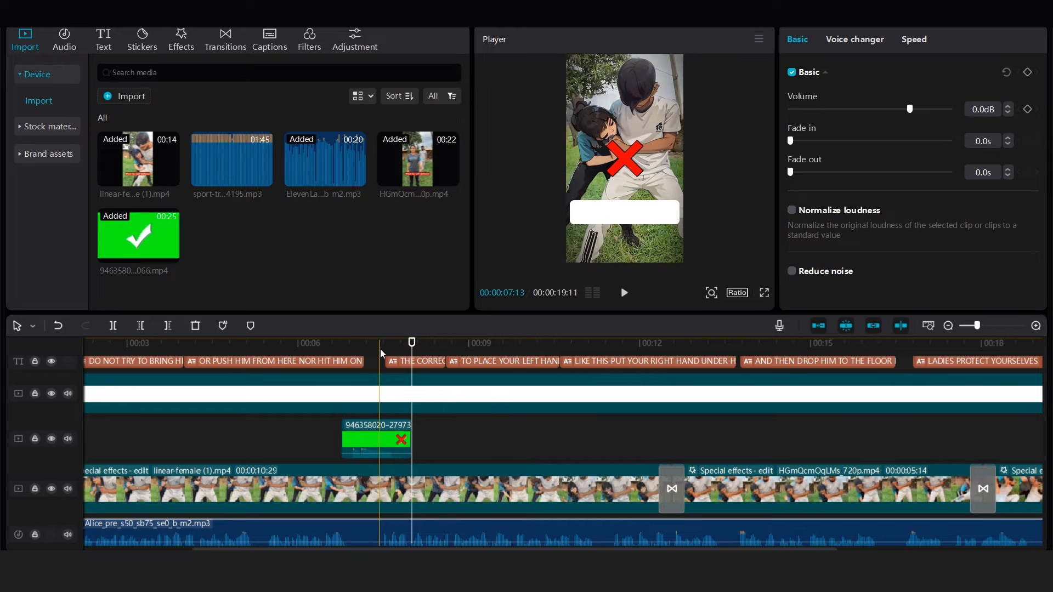
{"action": "key", "text": "ctrl+b"}
{"action": "left_click_drag", "start_coordinate": [410, 528], "coordinate": [446, 527]}
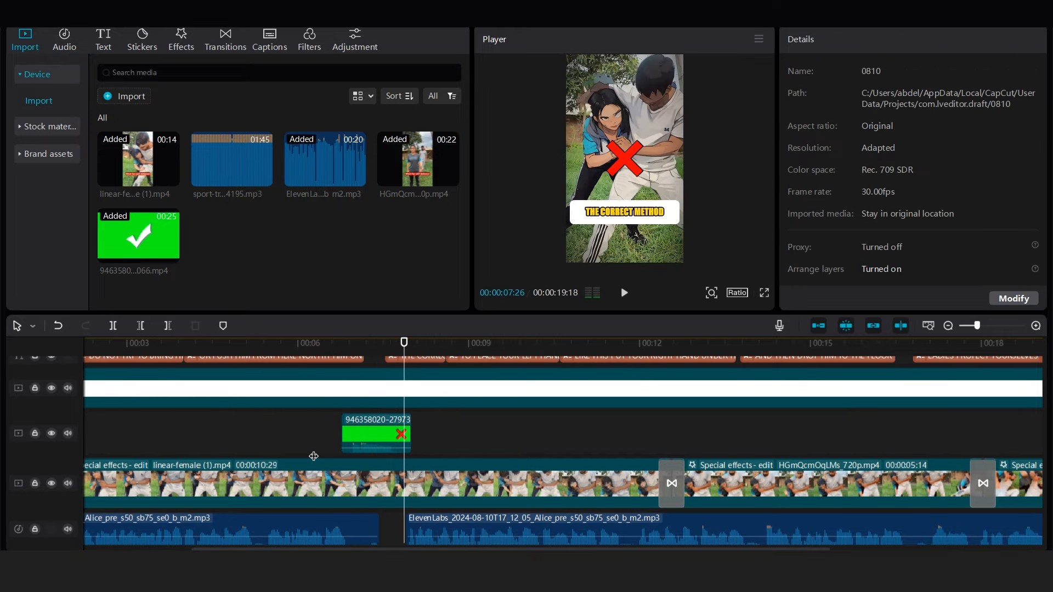
Split the main clip at both ends of the red-cross overlay and apply the BW 3 filter to the middle piece
{"action": "left_click", "coordinate": [340, 351]}
{"action": "key", "text": "ctrl+b"}
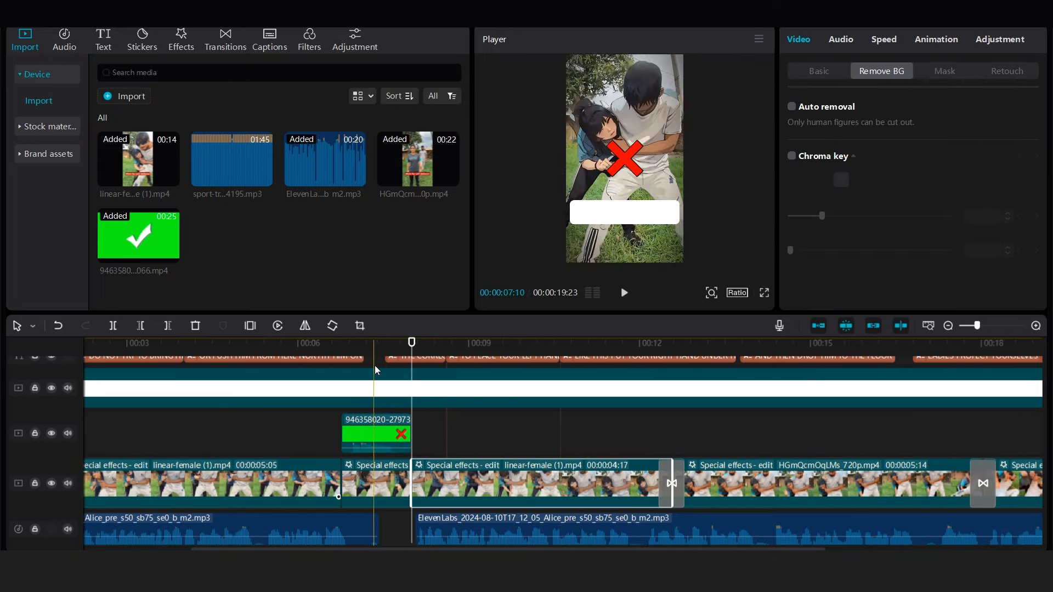
{"action": "left_click", "coordinate": [309, 41]}
{"action": "left_click_drag", "start_coordinate": [127, 148], "coordinate": [345, 494]}
Play back the black-and-white red-cross section and the rest of the video through the final transition
{"action": "left_click", "coordinate": [307, 437]}
{"action": "key", "text": "space"}
{"action": "left_click", "coordinate": [658, 175]}
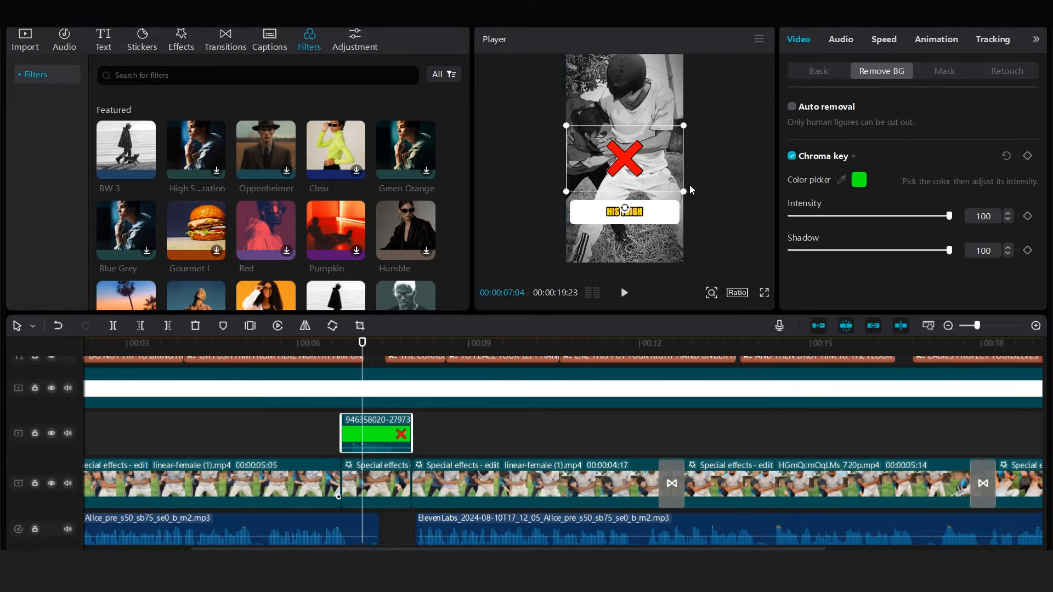
{"action": "left_click", "coordinate": [301, 441]}
{"action": "key", "text": "space"}
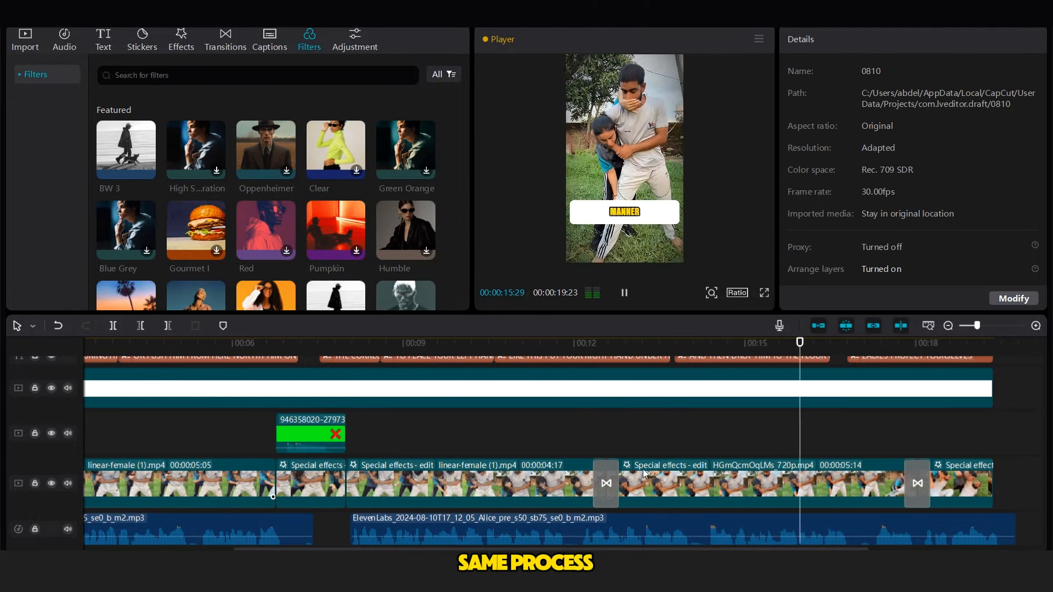
{"action": "left_click", "coordinate": [965, 452]}
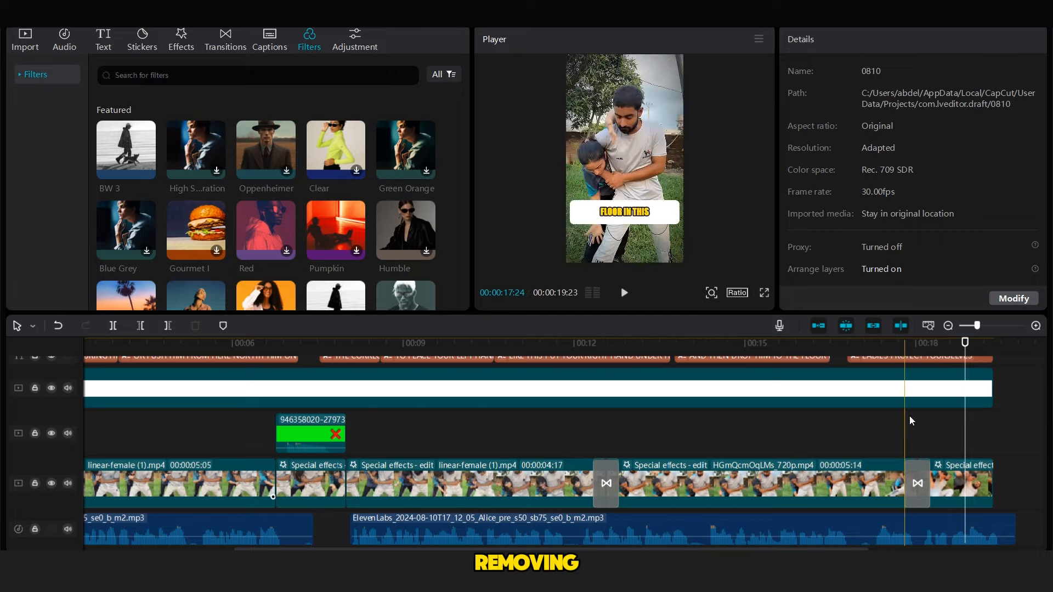
{"action": "key", "text": "space"}
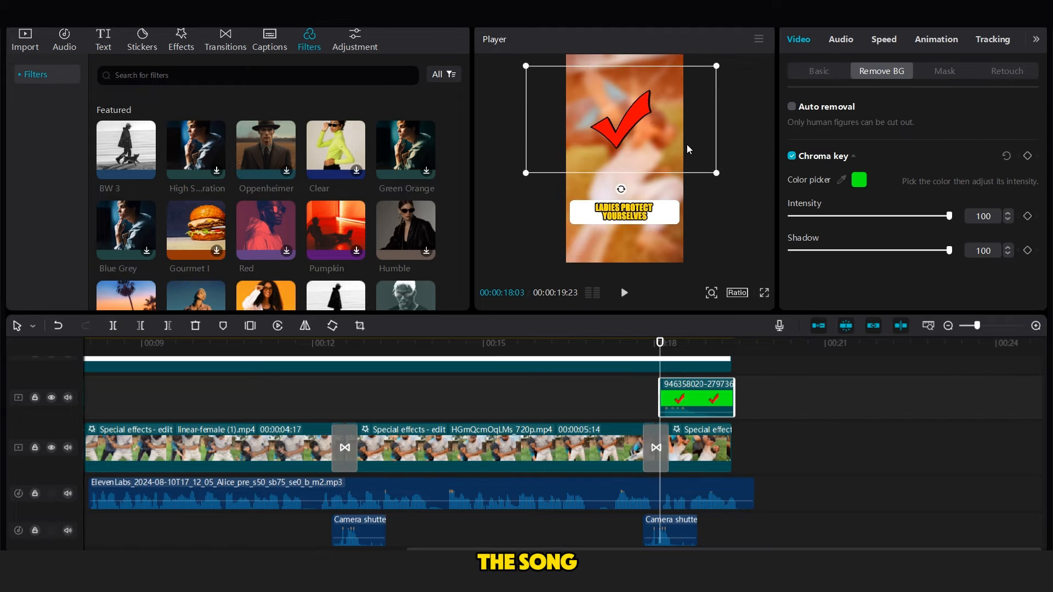
Add the imported sport music file to an audio track from the start of the video
{"action": "left_click", "coordinate": [643, 392]}
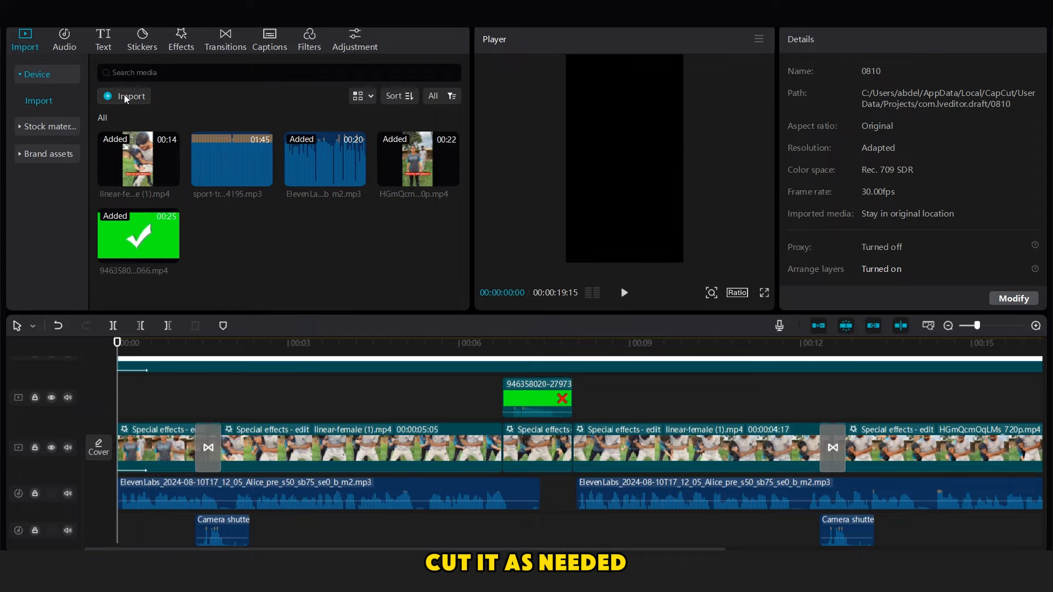
{"action": "left_click_drag", "start_coordinate": [134, 382], "coordinate": [119, 519]}
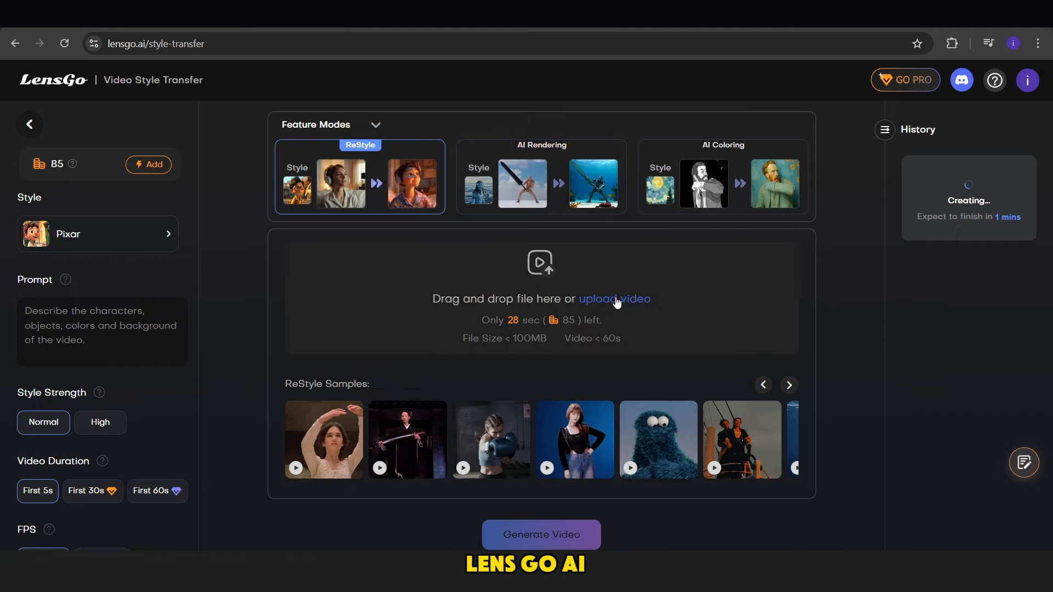
Switch to LensGo, download the finished restyled clip and generate a Pixar-style version of the first 5 seconds of the uploaded self-defence video
{"action": "mouse_move", "coordinate": [547, 488]}
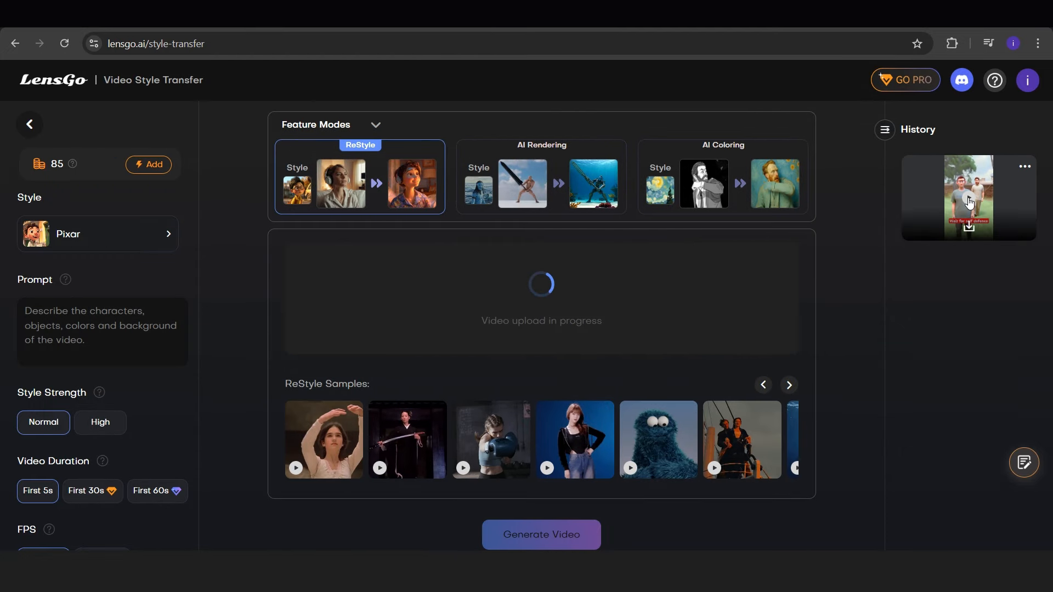
{"action": "left_click", "coordinate": [969, 228]}
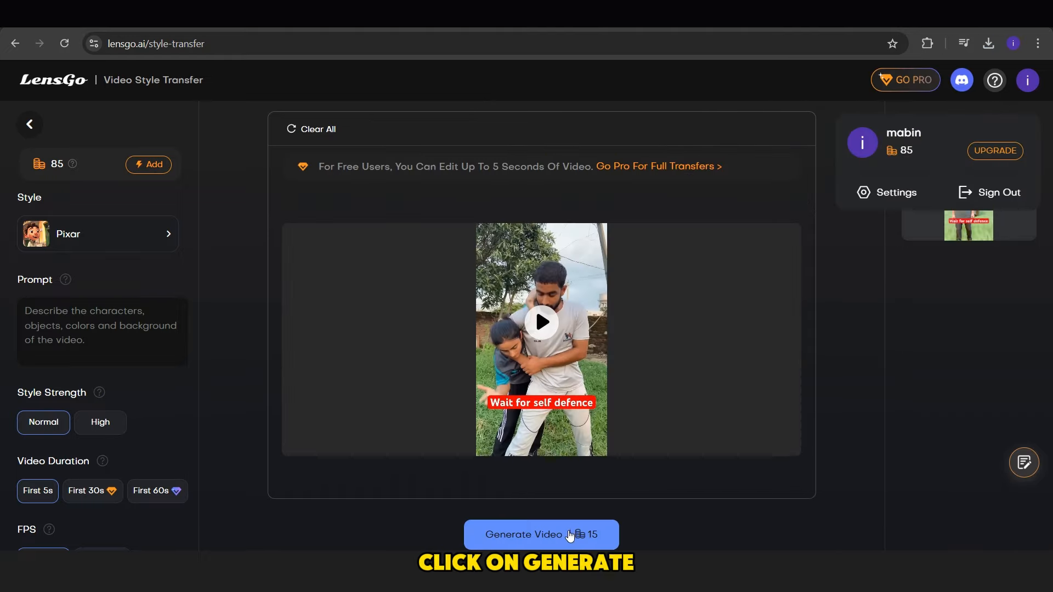
{"action": "left_click", "coordinate": [570, 535]}
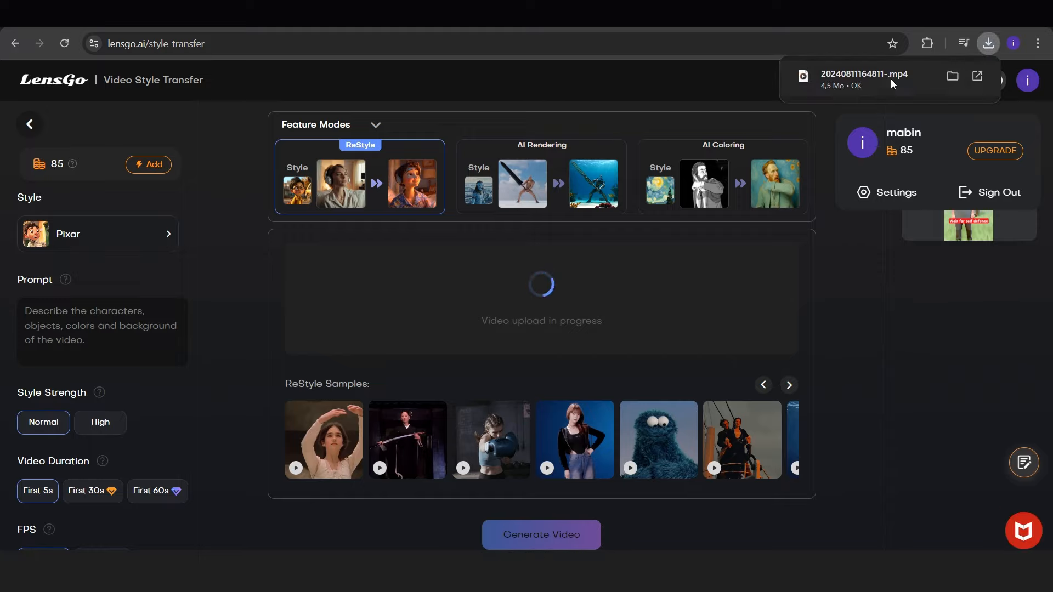
{"action": "left_click", "coordinate": [886, 78]}
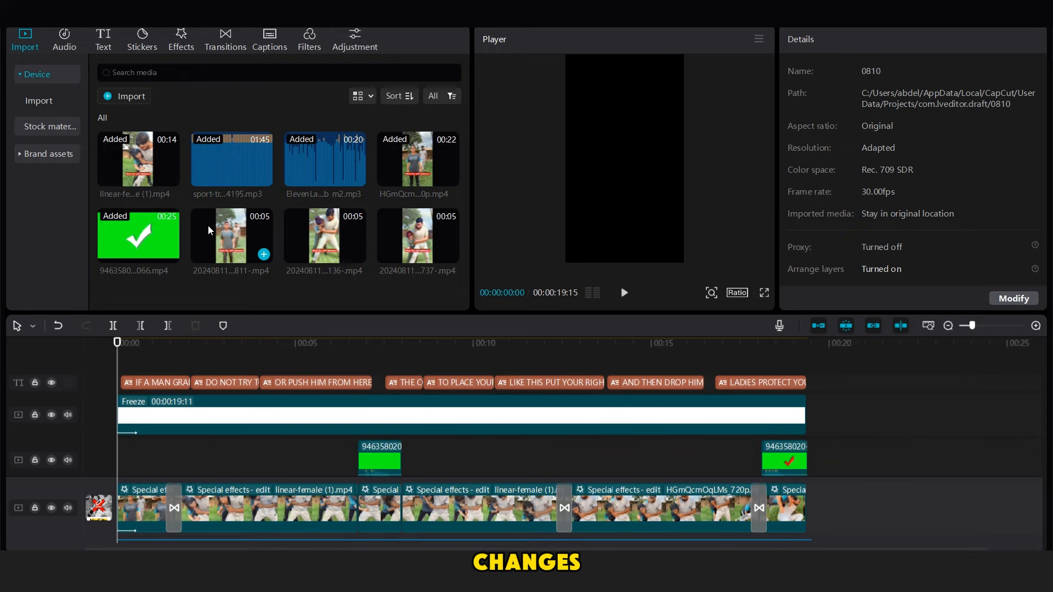
Switch to CapCut and replace the first main-track clip with the 20240811...811-.mp4 clip, keeping the original video effect
{"action": "left_click", "coordinate": [210, 230]}
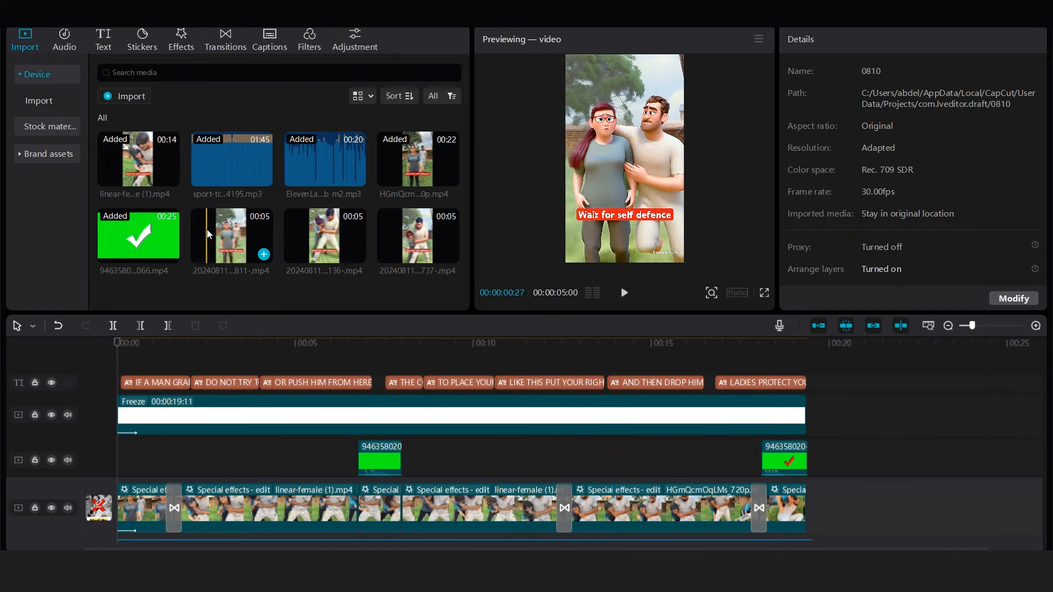
{"action": "left_click_drag", "start_coordinate": [210, 231], "coordinate": [125, 501]}
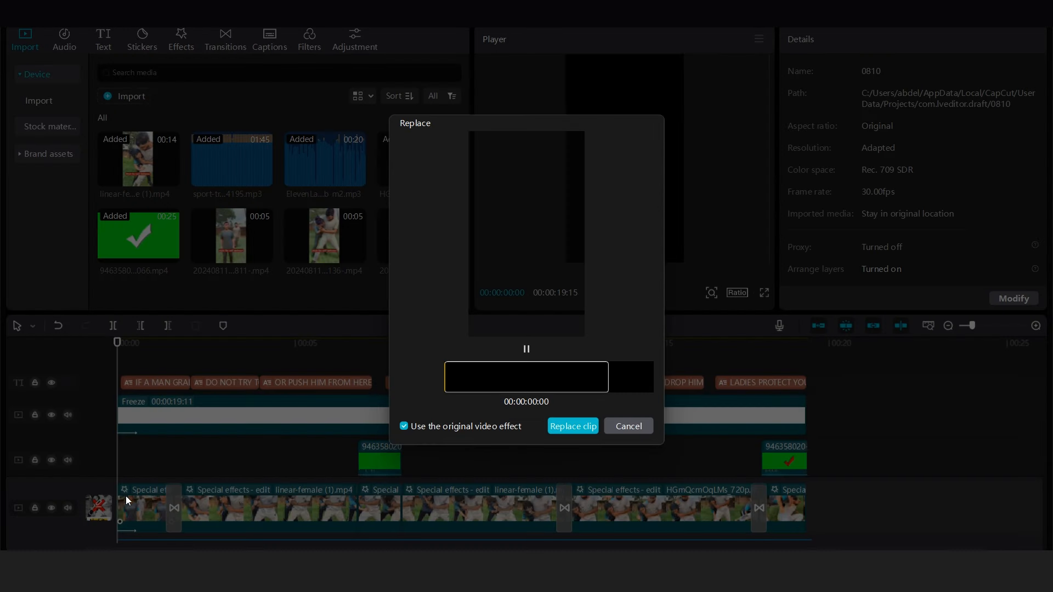
{"action": "left_click", "coordinate": [567, 422]}
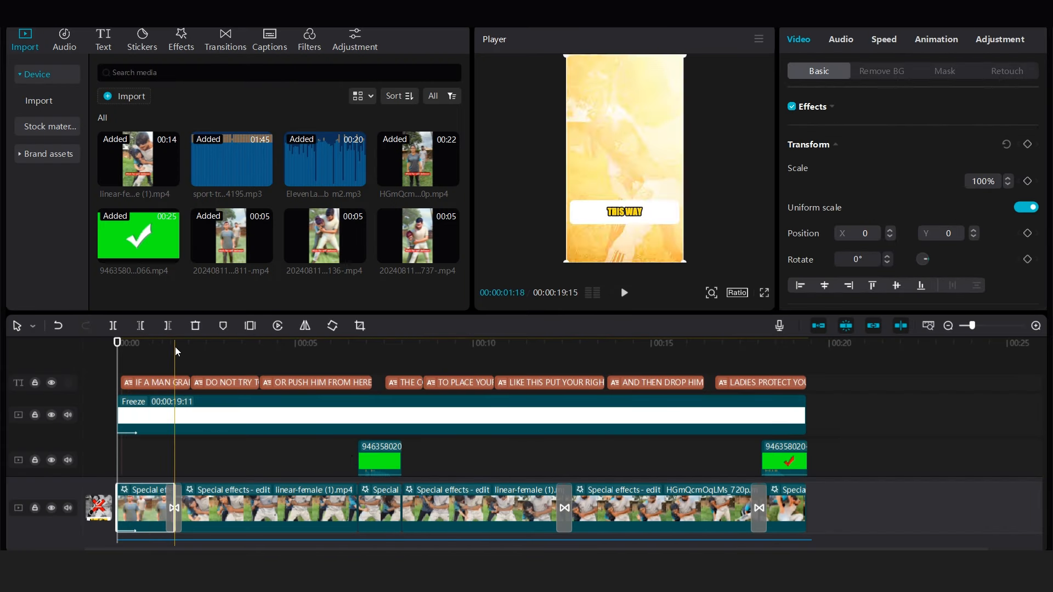
Preview the remaining restyled clips and replace the main-track clip after the first transition with 20240811...136-.mp4
{"action": "left_click", "coordinate": [316, 242]}
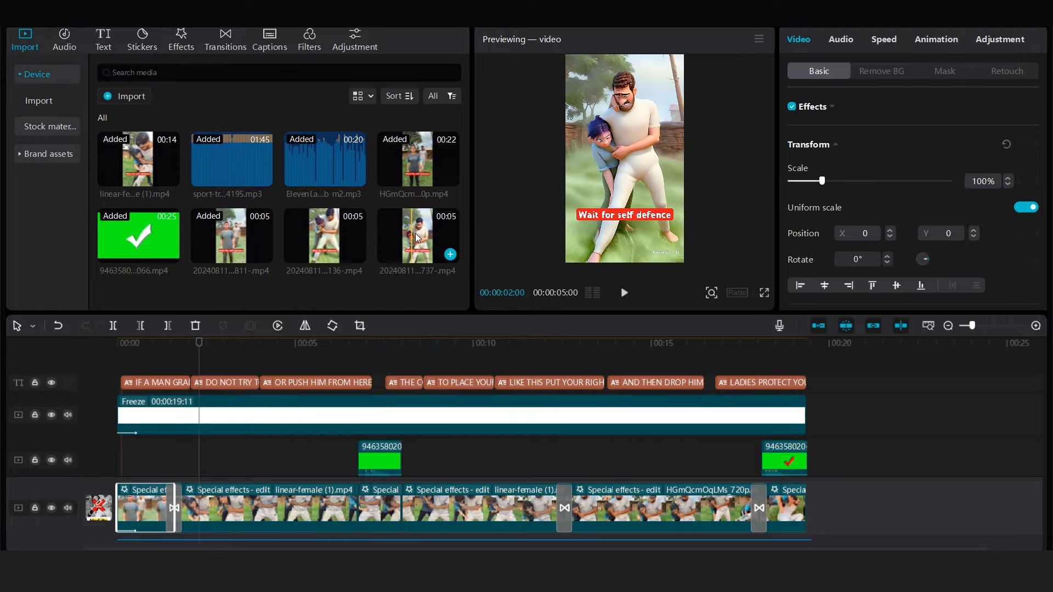
{"action": "left_click", "coordinate": [377, 476]}
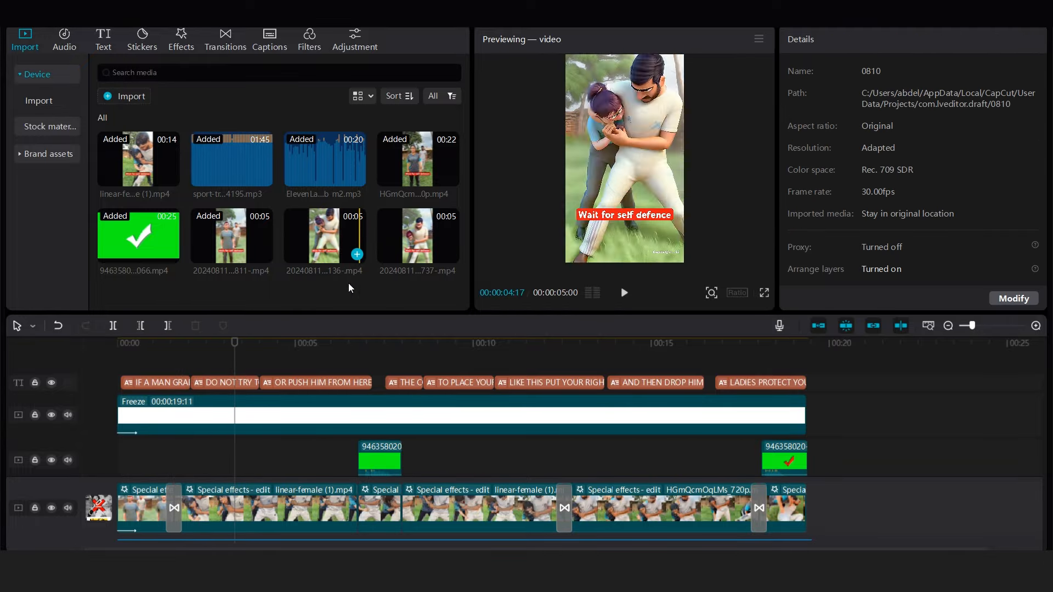
{"action": "left_click_drag", "start_coordinate": [334, 246], "coordinate": [341, 447]}
{"action": "left_click", "coordinate": [573, 426]}
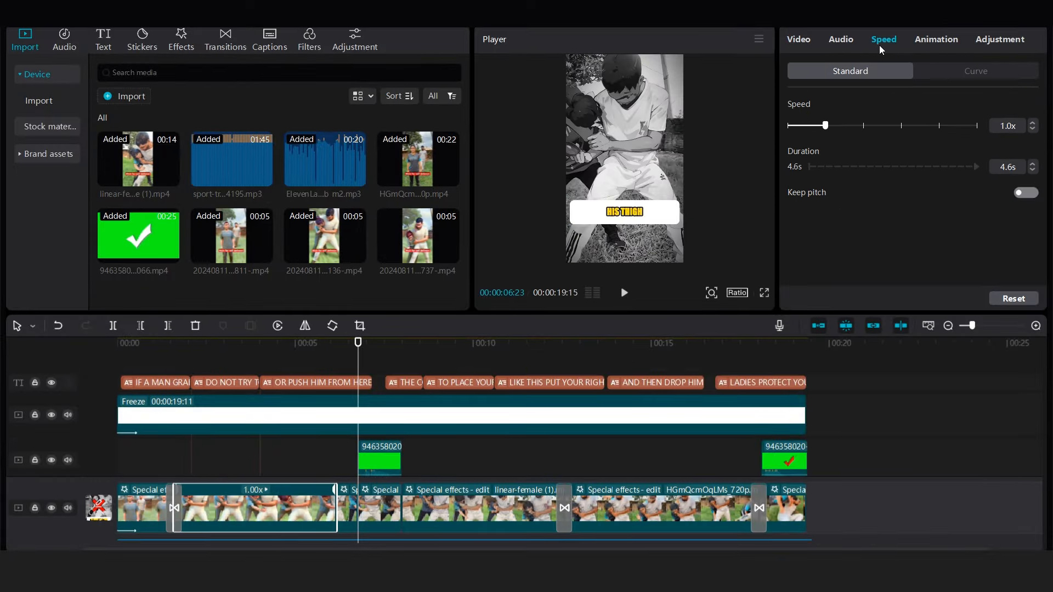
Slow the replaced second clip to 0.9x speed, delete the leftover piece after it and check the following clips
{"action": "left_click", "coordinate": [1033, 129]}
{"action": "left_click", "coordinate": [366, 503]}
{"action": "key", "text": "Delete"}
{"action": "left_click", "coordinate": [219, 467]}
{"action": "left_click", "coordinate": [562, 487]}
{"action": "left_click", "coordinate": [736, 468]}
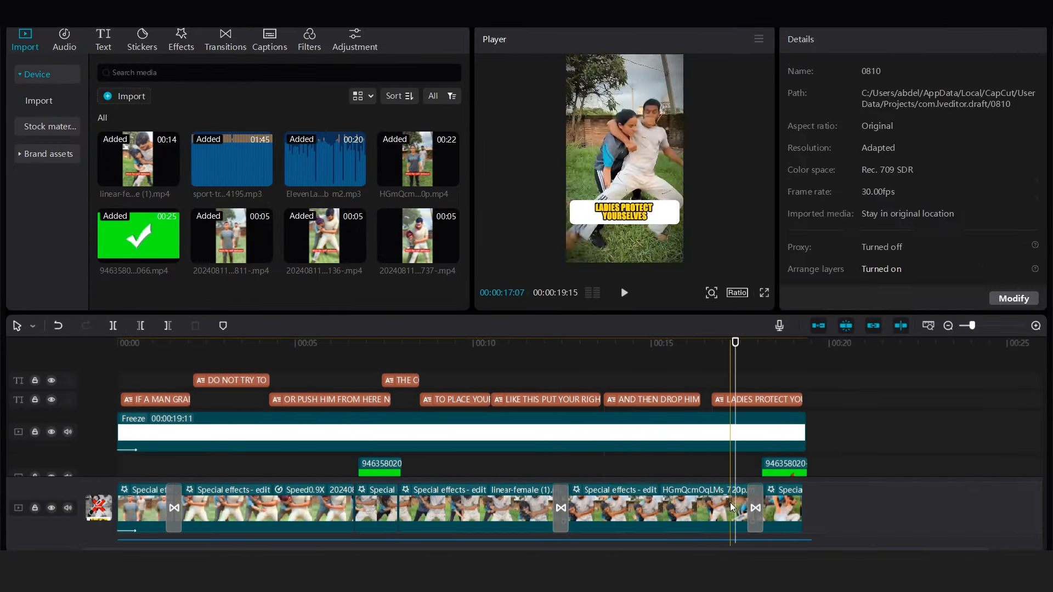
Move the AND THEN DROP HIM caption onto the upper text track and bring the playhead to the end of the video
{"action": "left_click_drag", "start_coordinate": [653, 399], "coordinate": [663, 380]}
{"action": "left_click", "coordinate": [226, 39]}
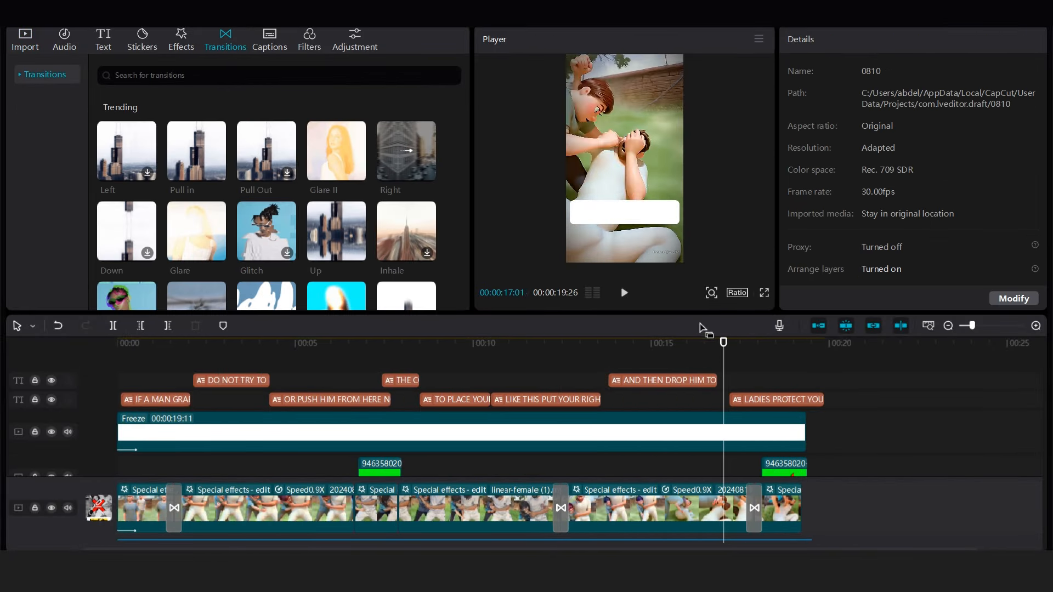
{"action": "left_click", "coordinate": [779, 399]}
{"action": "left_click", "coordinate": [806, 343]}
{"action": "scroll", "coordinate": [932, 438], "scroll_direction": "down", "scroll_amount": 3}
Open the export settings and choose the black-and-white frame with the red cross as the video cover
{"action": "key", "text": "ctrl+e"}
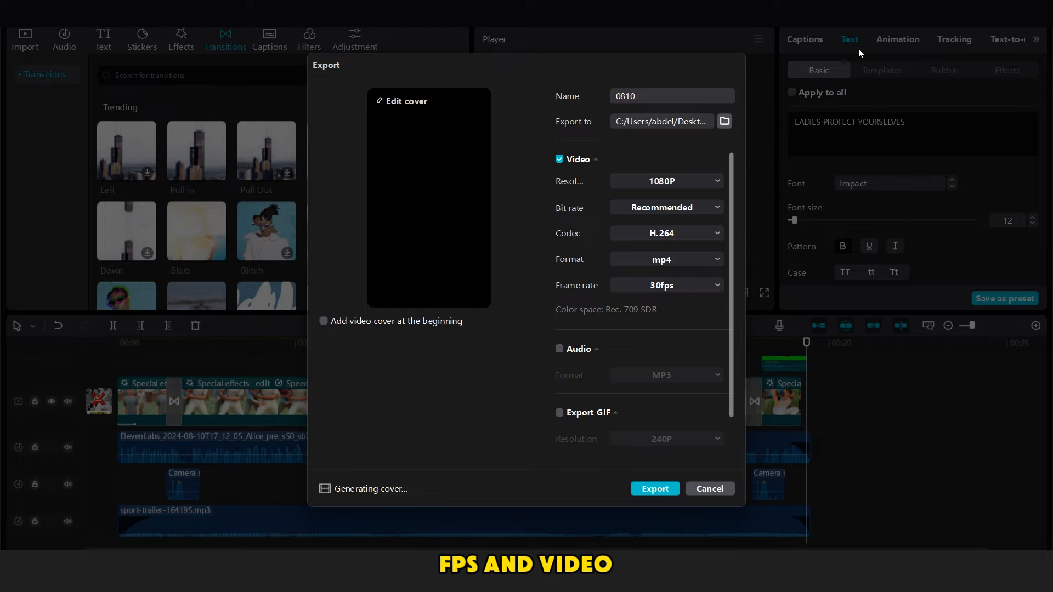
{"action": "left_click", "coordinate": [630, 143]}
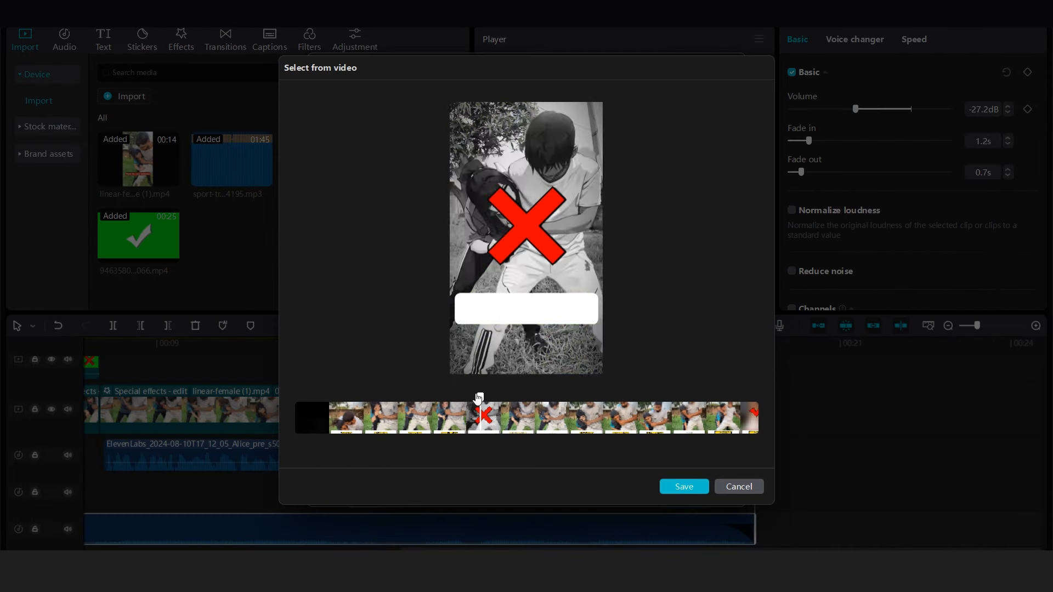
{"action": "left_click", "coordinate": [684, 487]}
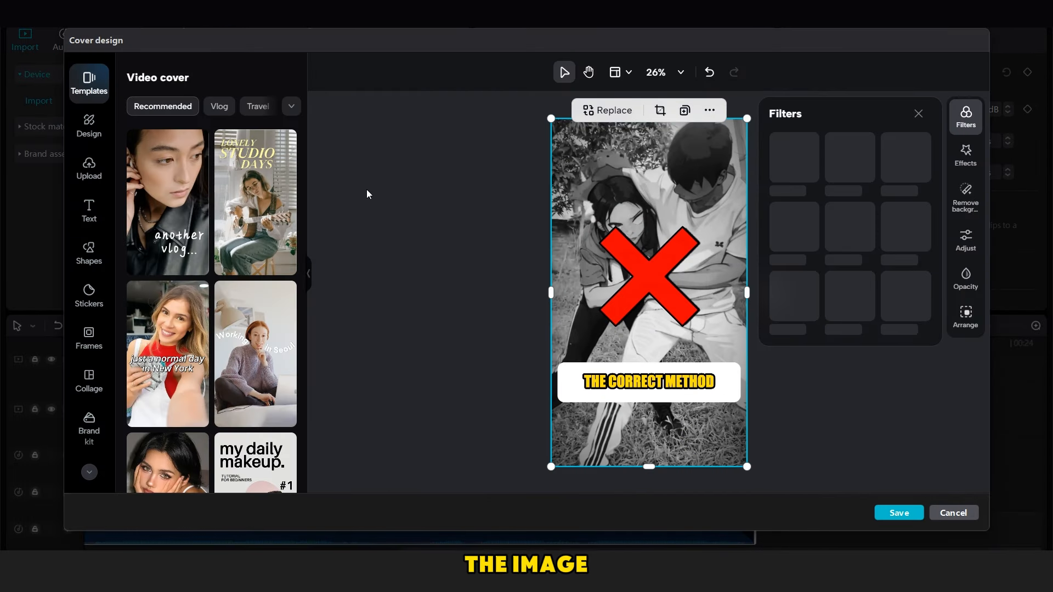
Add the text DON'T DO THIS to the cover in Bangers-Regular and place it centred above the red cross
{"action": "left_click", "coordinate": [88, 209]}
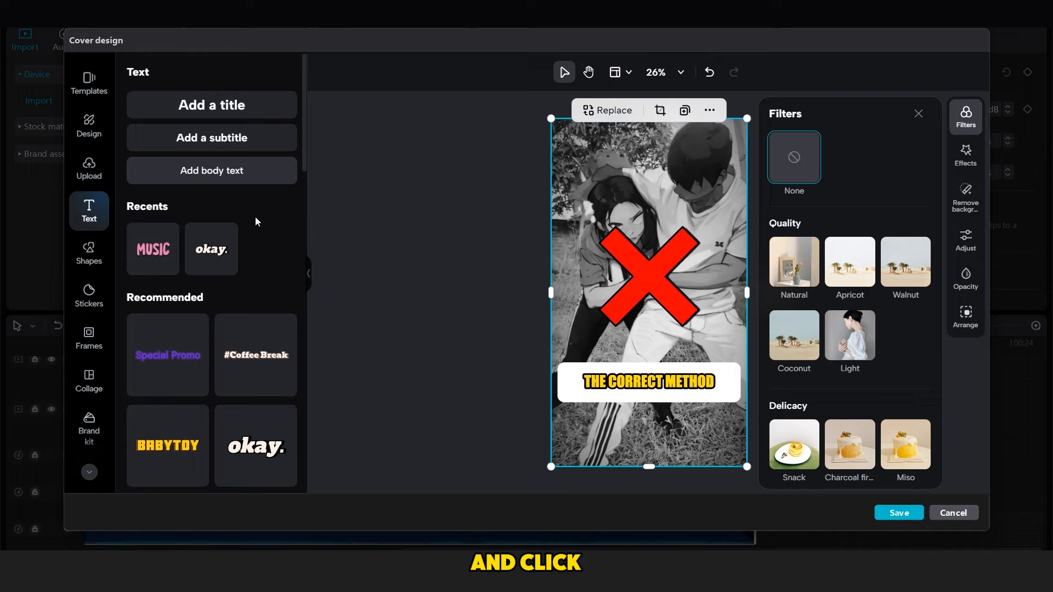
{"action": "left_click", "coordinate": [208, 252]}
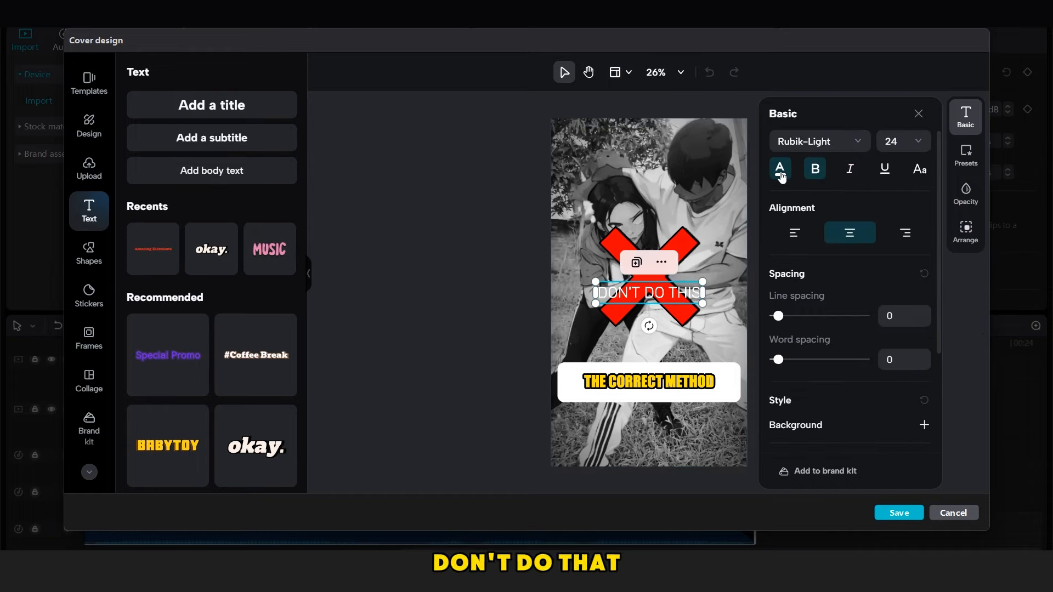
{"action": "left_click", "coordinate": [780, 170]}
{"action": "left_click", "coordinate": [695, 286]}
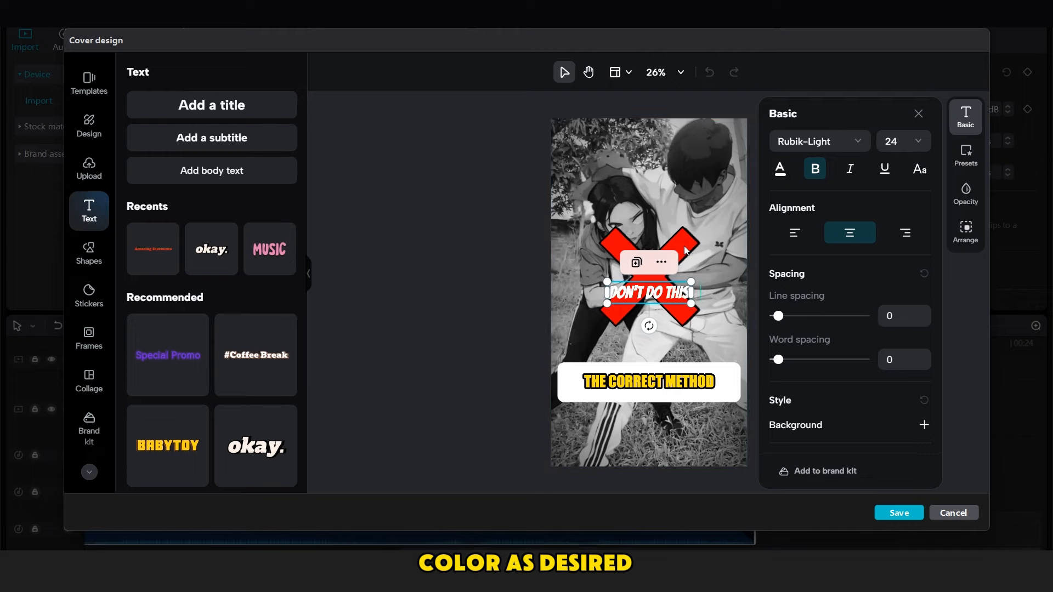
{"action": "left_click", "coordinate": [486, 298]}
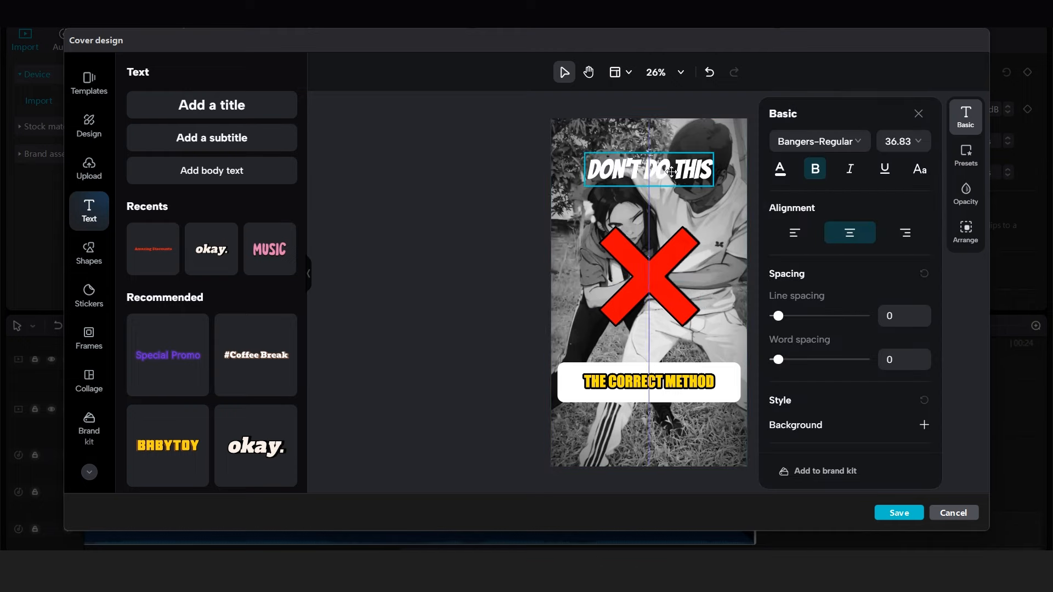
Enlarge the DON'T DO THIS text to size 42.45 and colour it yellow (#ecff00)
{"action": "mouse_move", "coordinate": [713, 186]}
{"action": "left_mouse_down"}
{"action": "mouse_move", "coordinate": [729, 189]}
{"action": "mouse_move", "coordinate": [724, 181]}
{"action": "left_mouse_up"}
{"action": "left_click", "coordinate": [780, 170]}
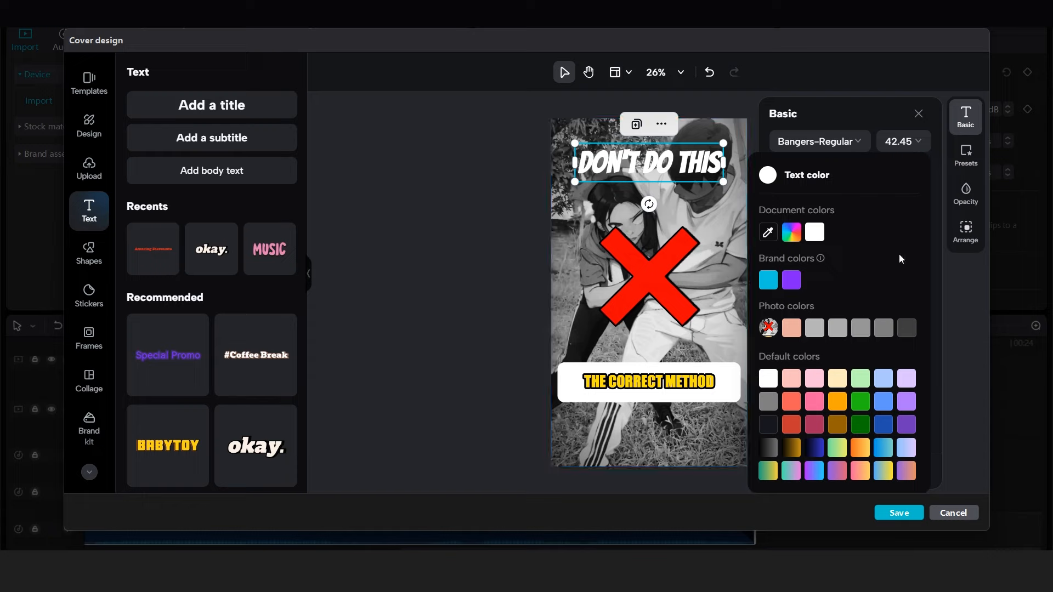
{"action": "left_click", "coordinate": [779, 138]}
{"action": "left_click_drag", "start_coordinate": [939, 203], "coordinate": [921, 219]}
{"action": "left_click", "coordinate": [791, 232]}
{"action": "left_click", "coordinate": [782, 341]}
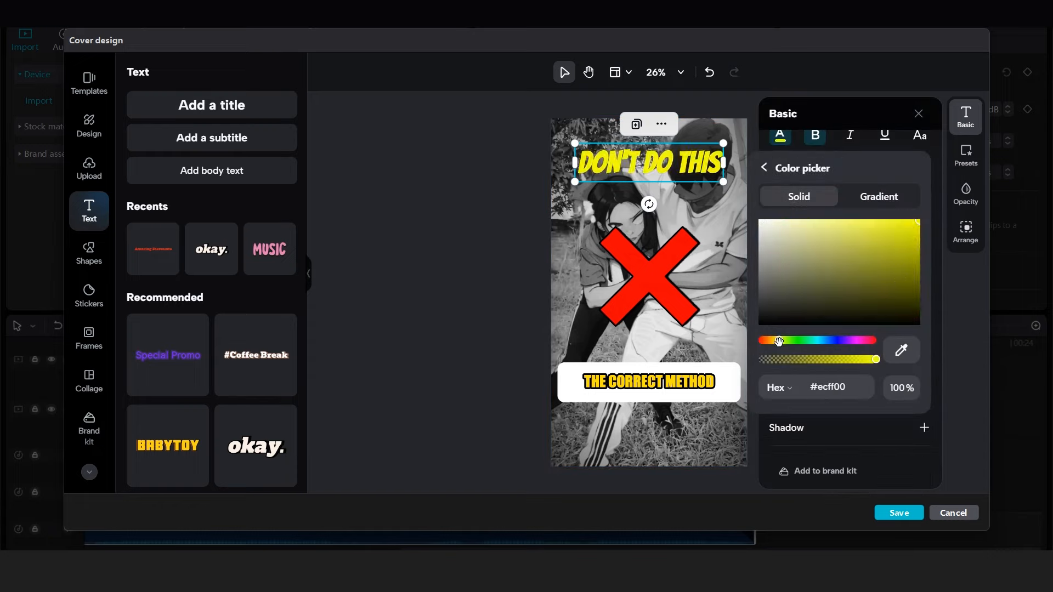
{"action": "left_click", "coordinate": [701, 183]}
Add a black stroke to the DON'T DO THIS text on the cover
{"action": "double_click", "coordinate": [683, 167]}
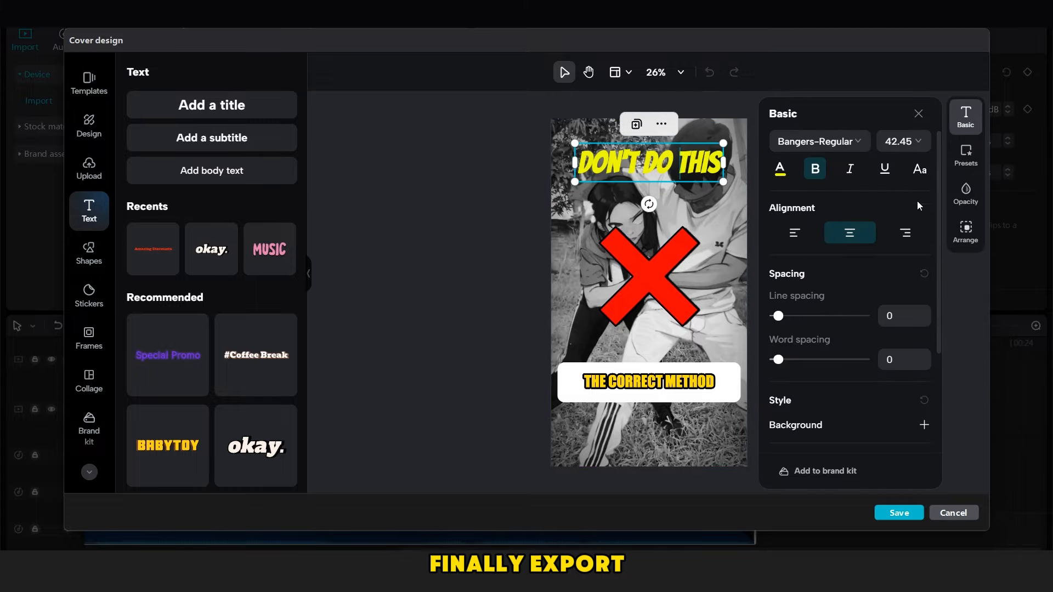
{"action": "left_click_drag", "start_coordinate": [939, 220], "coordinate": [939, 285]}
{"action": "left_click", "coordinate": [924, 357]}
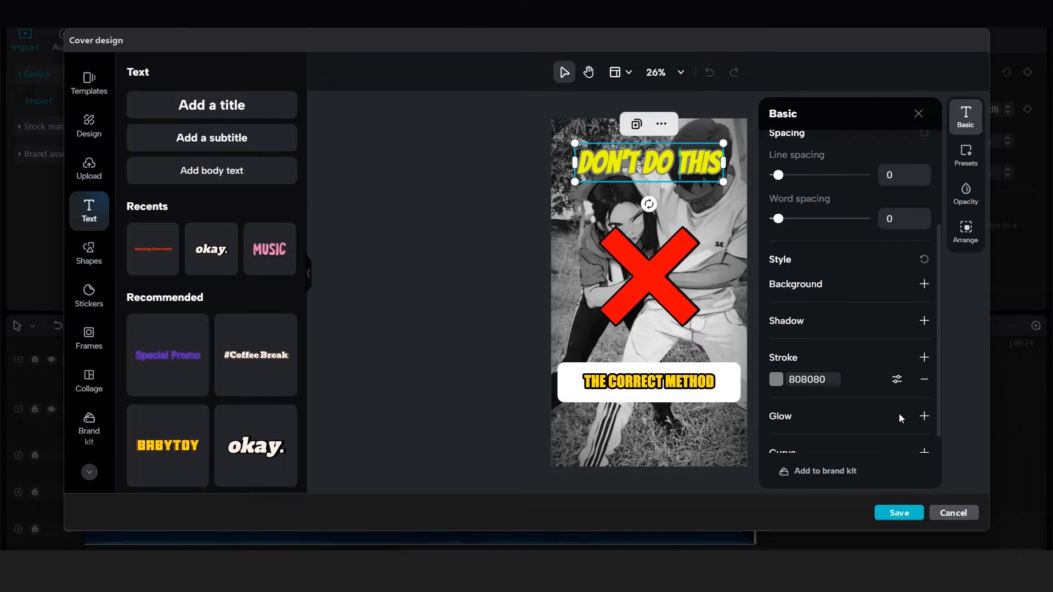
{"action": "left_click", "coordinate": [789, 379]}
{"action": "left_click", "coordinate": [773, 322]}
{"action": "left_click", "coordinate": [946, 301]}
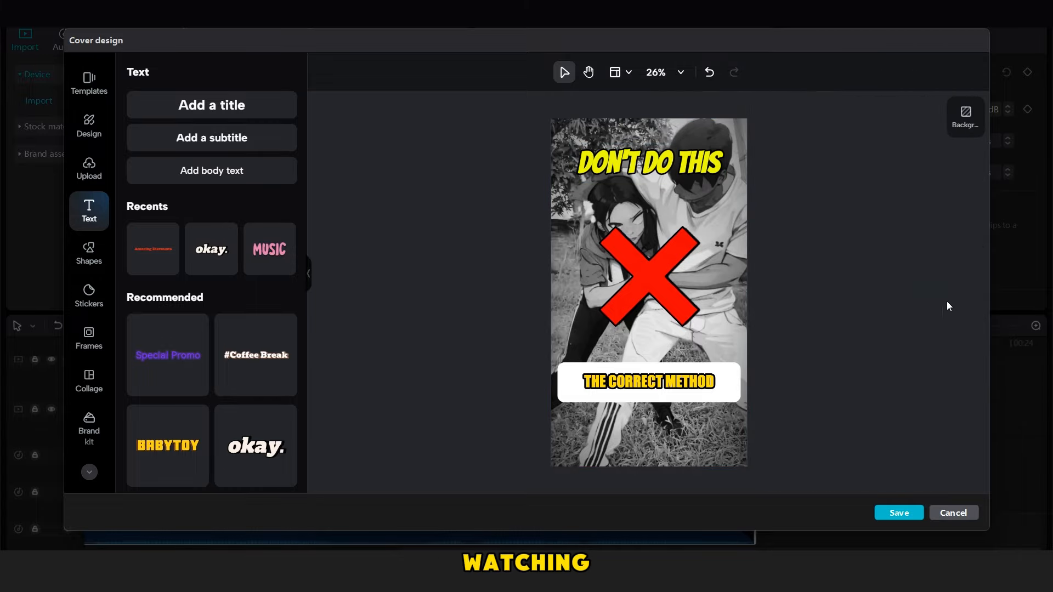